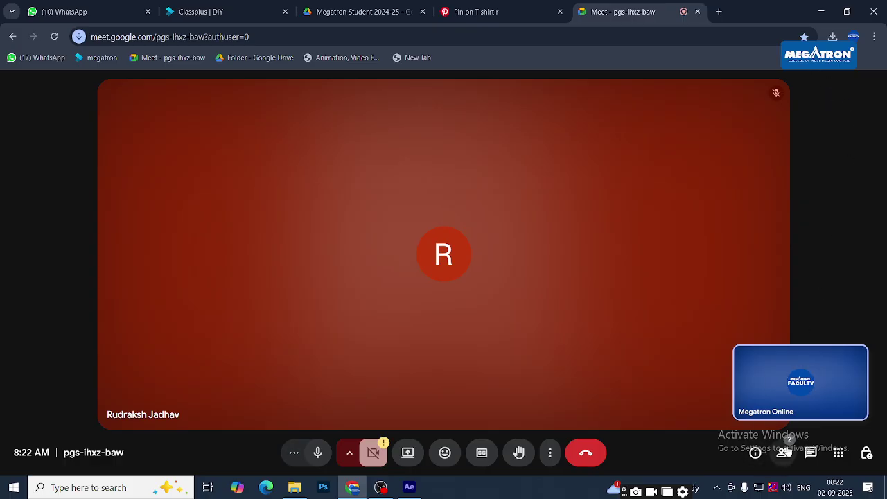
Show the participant list of the Google Meet call and lower the system speaker volume
click(785, 454)
click(786, 489)
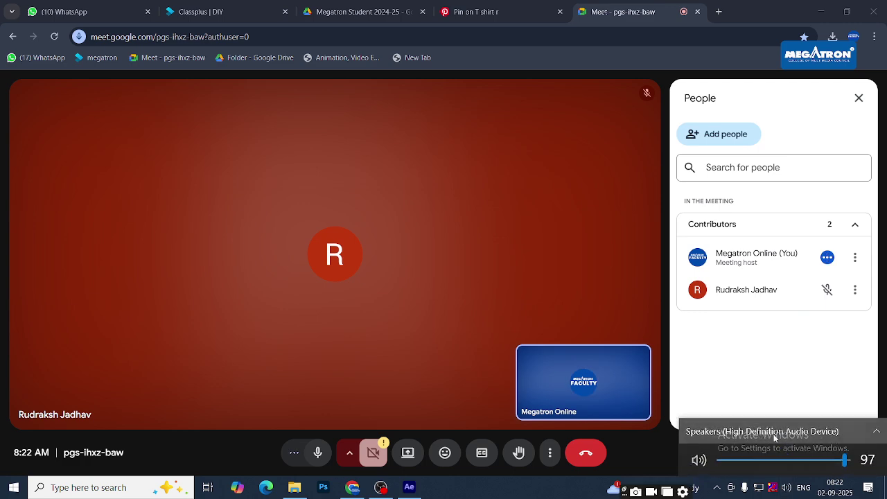
drag(825, 455, 757, 457)
click(579, 480)
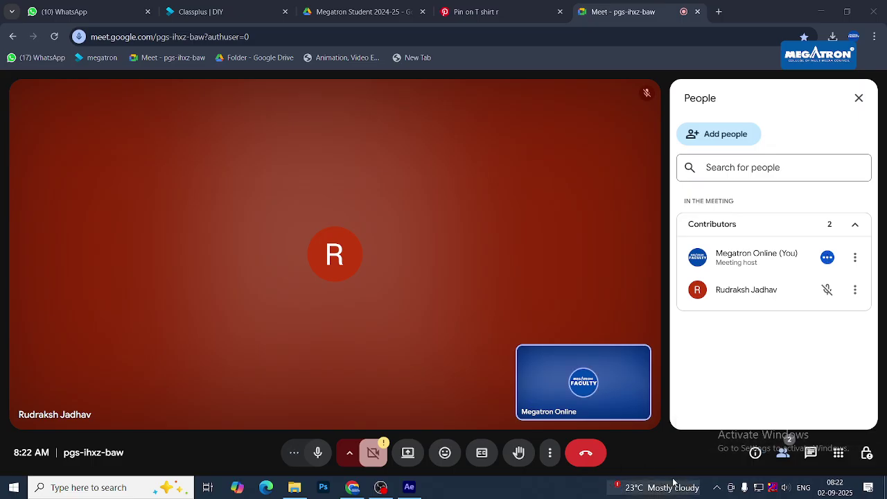
click(784, 487)
drag(761, 457, 782, 457)
click(536, 489)
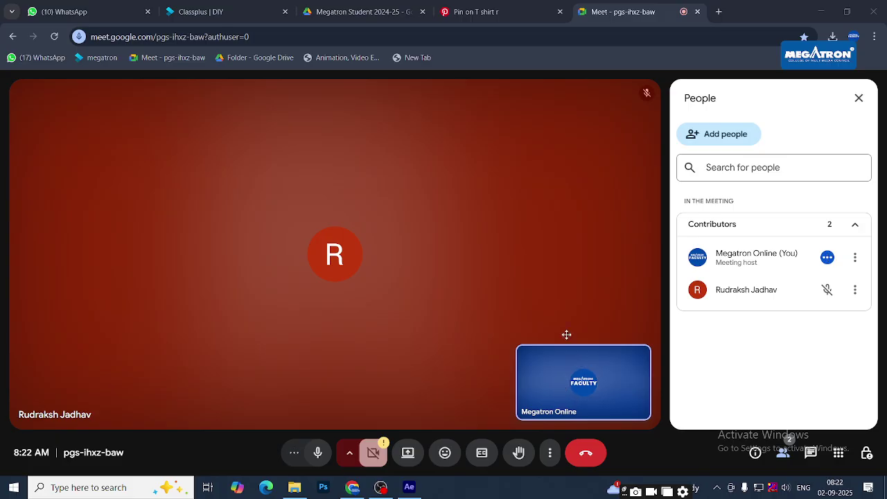
click(408, 487)
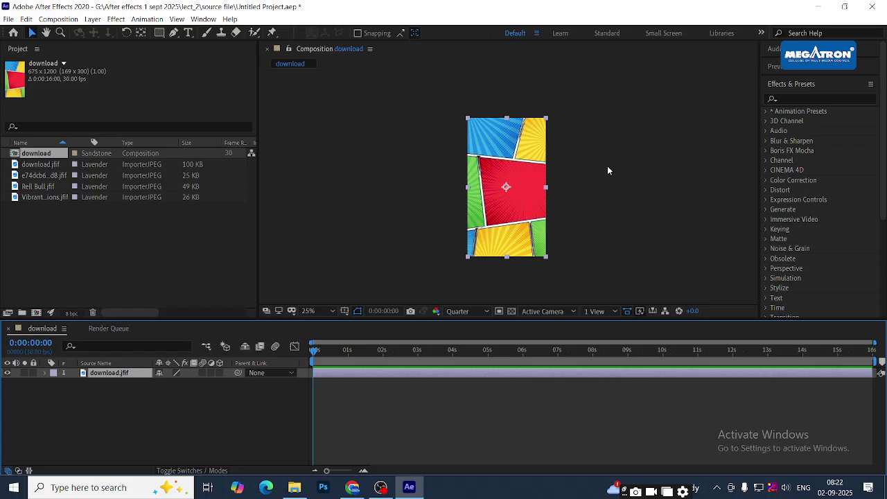
click(326, 351)
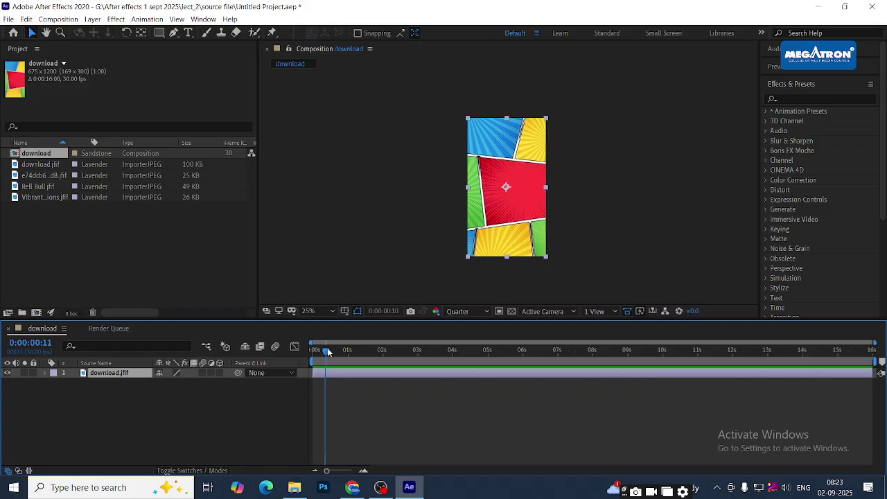
drag(328, 352, 302, 352)
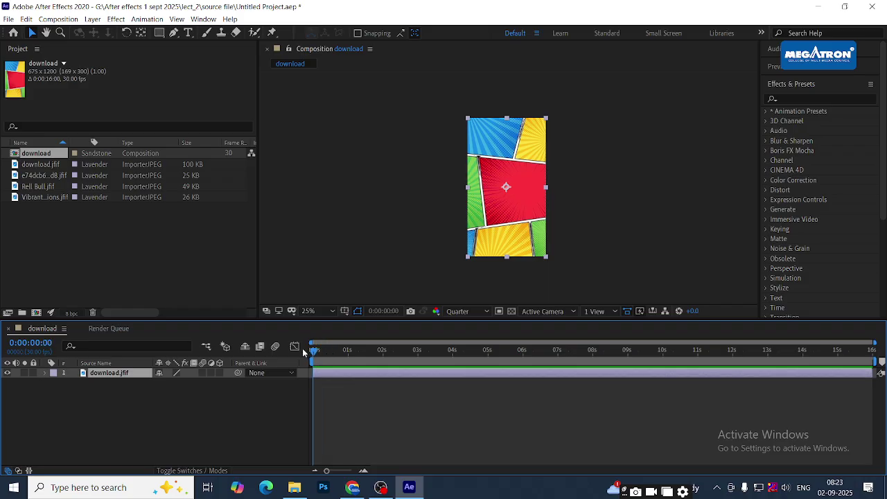
Switch to Google Meet, present the entire screen in the call, and show the shared screen preview anyway
key(alt+Tab)
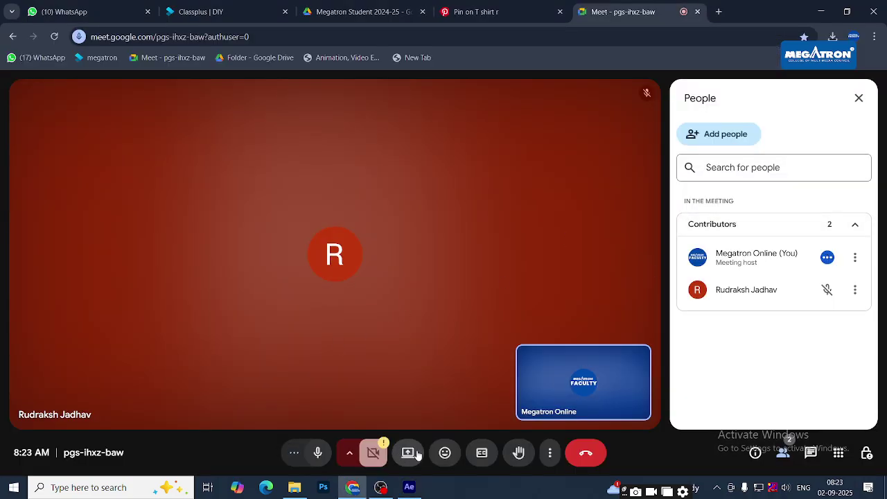
click(407, 452)
click(525, 105)
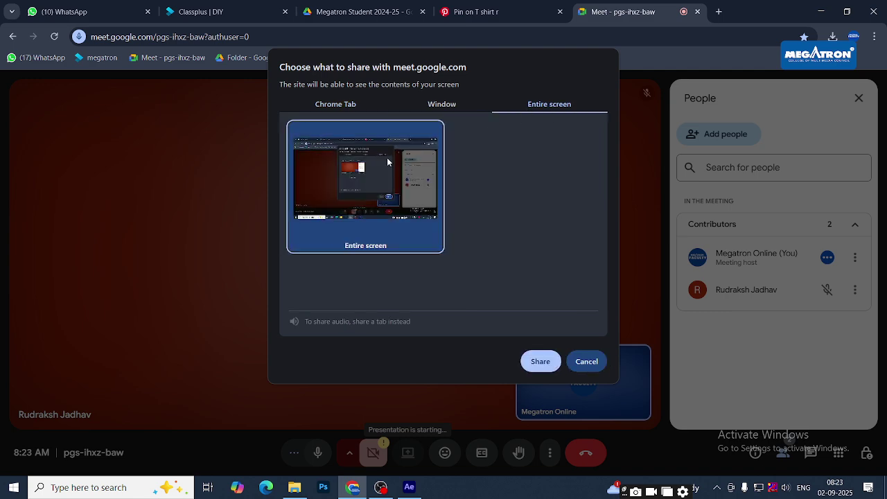
click(540, 361)
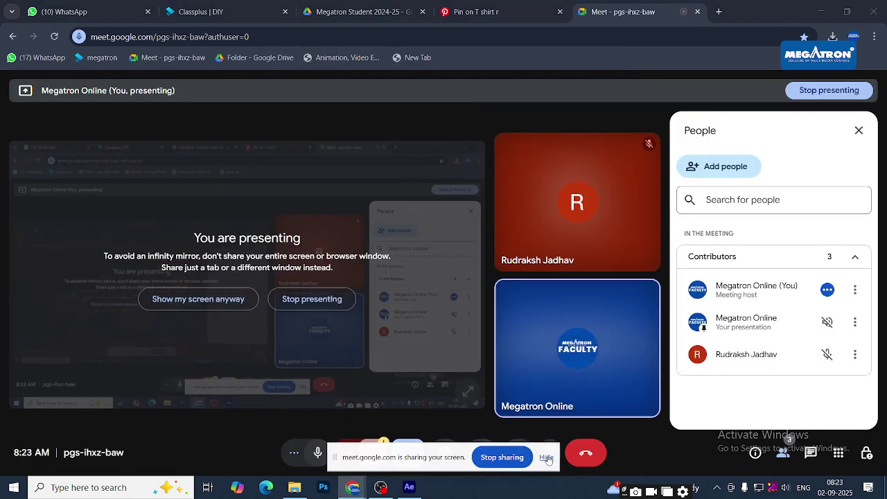
click(547, 457)
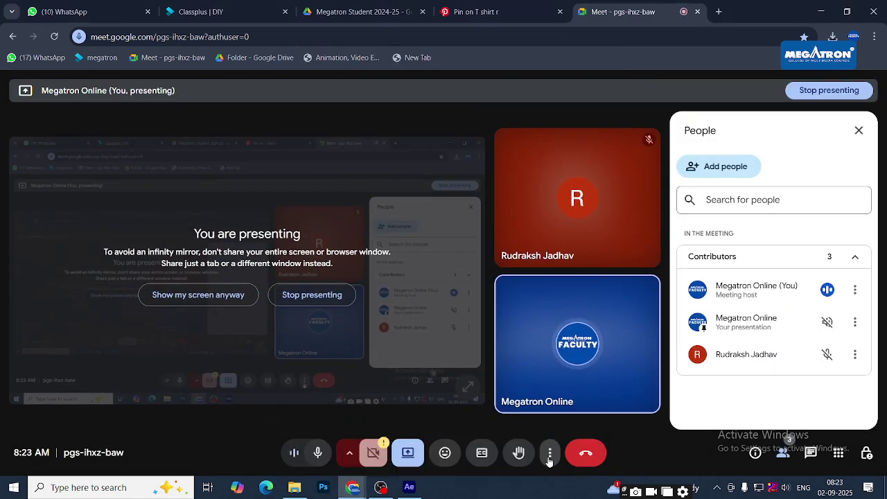
click(198, 295)
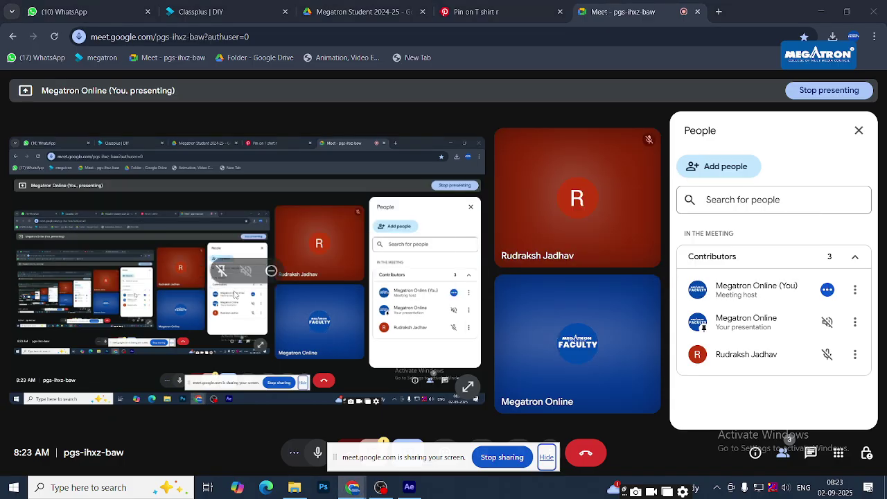
Switch to After Effects and hide the screen-sharing notice covering the timeline
key(alt+Tab)
key(alt+Tab)
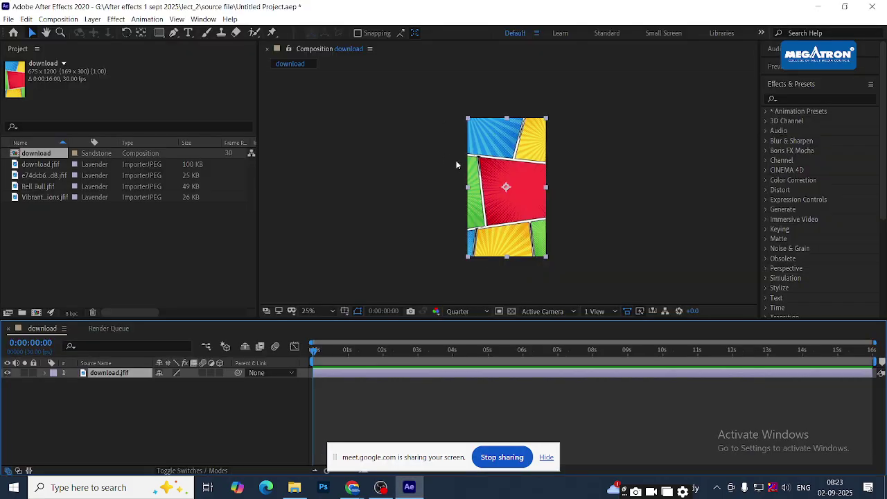
click(273, 409)
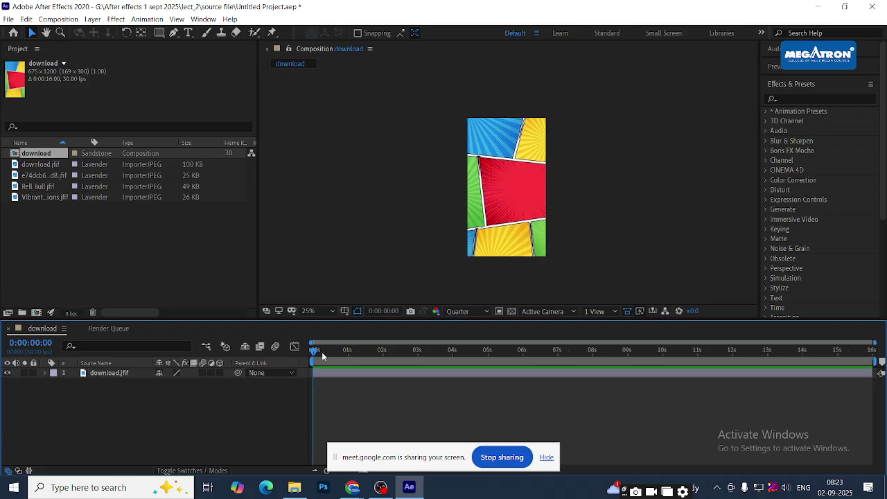
drag(319, 350, 329, 350)
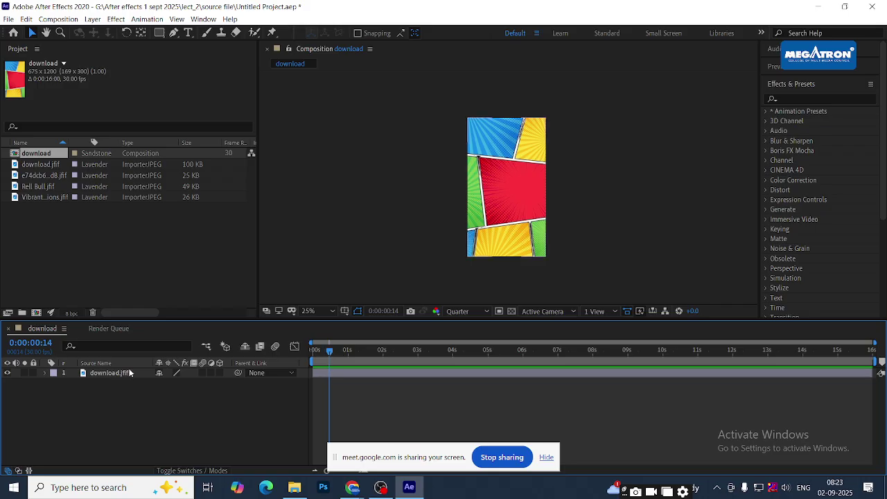
click(129, 373)
click(336, 389)
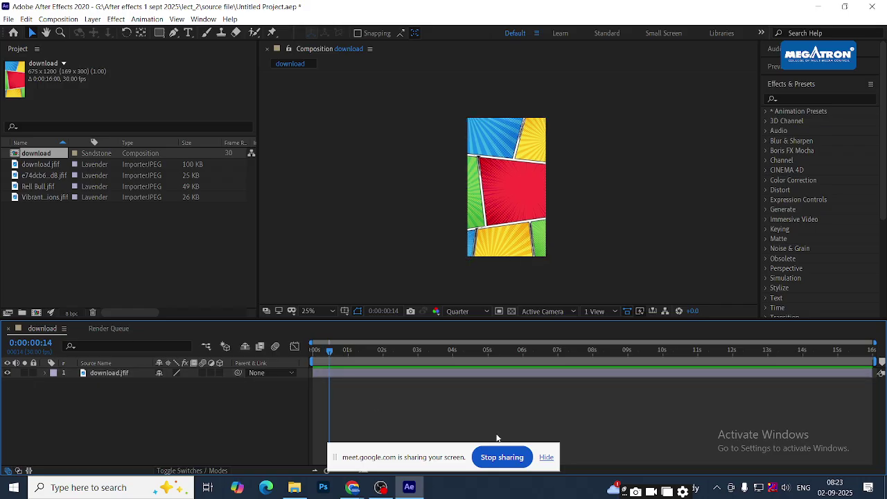
click(546, 458)
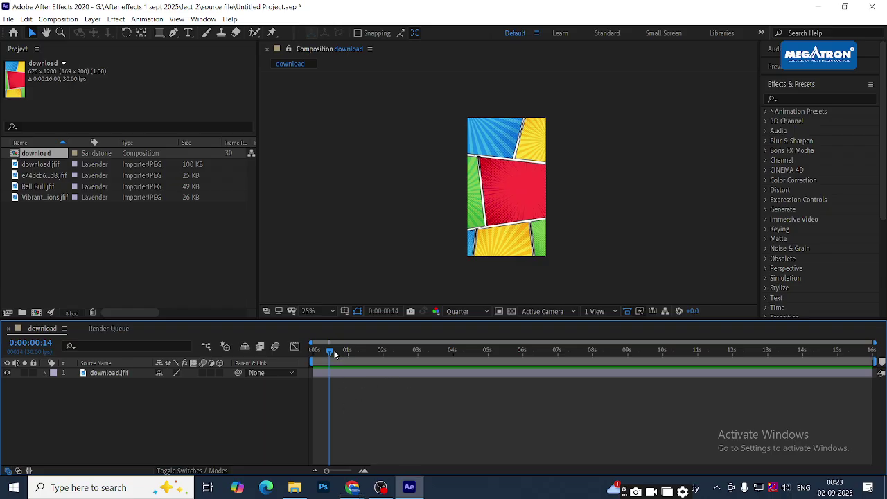
Return the playhead to 0:00:00:00 and view the Render Queue before going back to the download timeline
drag(331, 351, 159, 361)
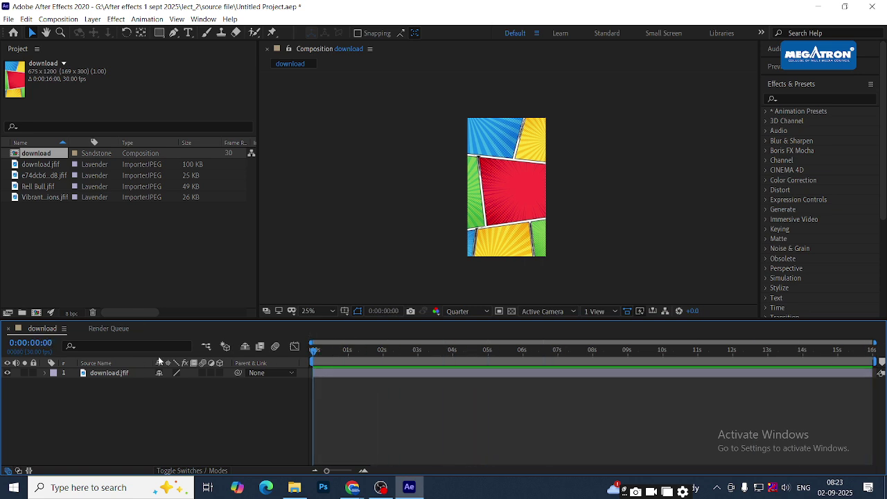
click(107, 329)
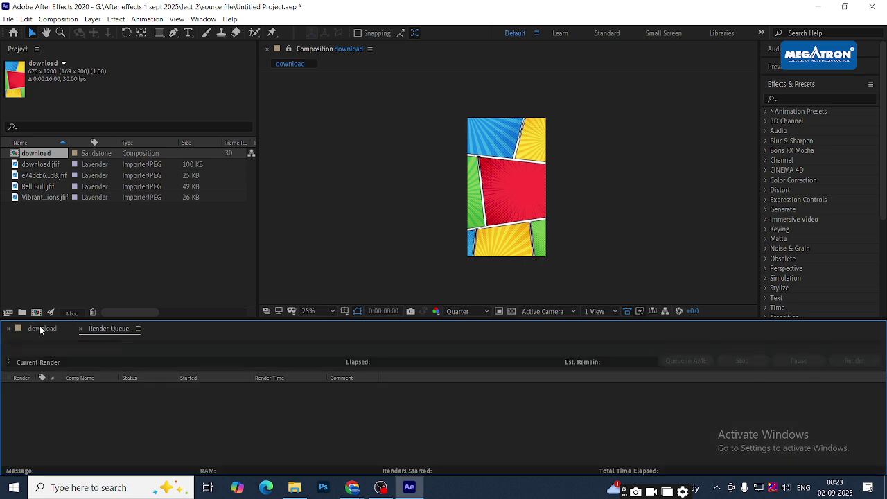
click(40, 329)
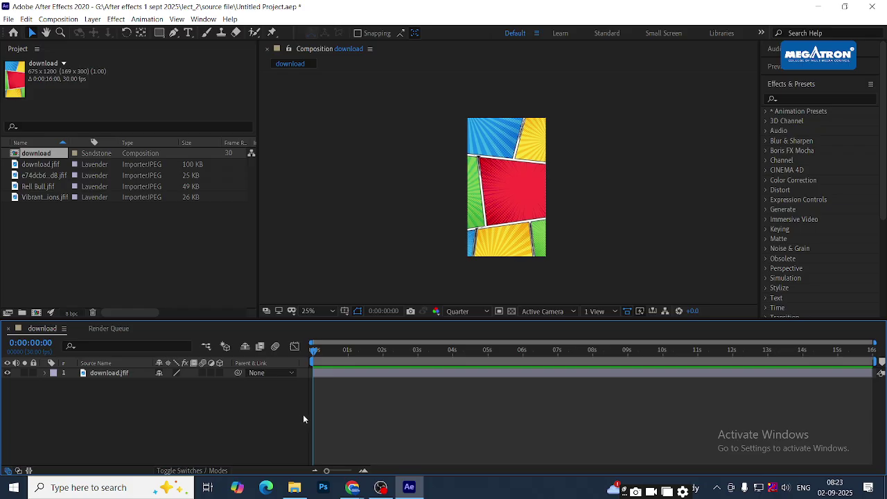
mouse_move(316, 350)
mouse_down()
mouse_move(329, 351)
mouse_move(311, 356)
mouse_up()
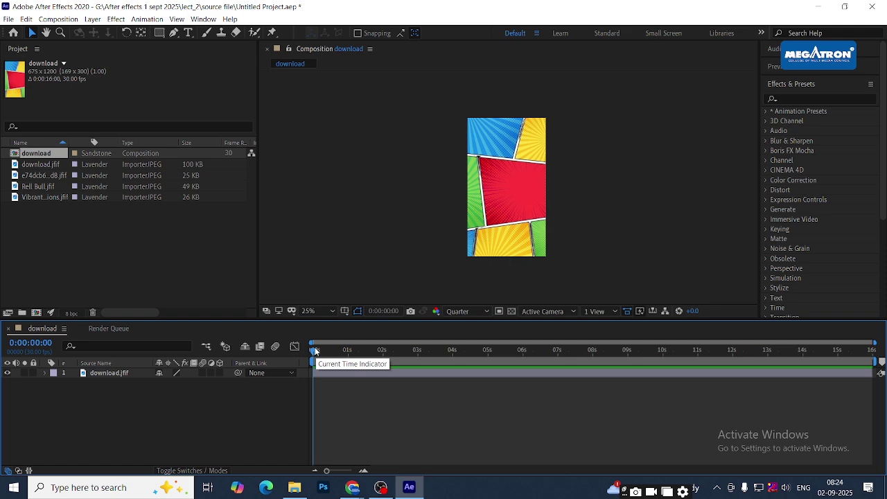
mouse_move(313, 354)
mouse_down()
mouse_move(352, 351)
mouse_move(312, 352)
mouse_up()
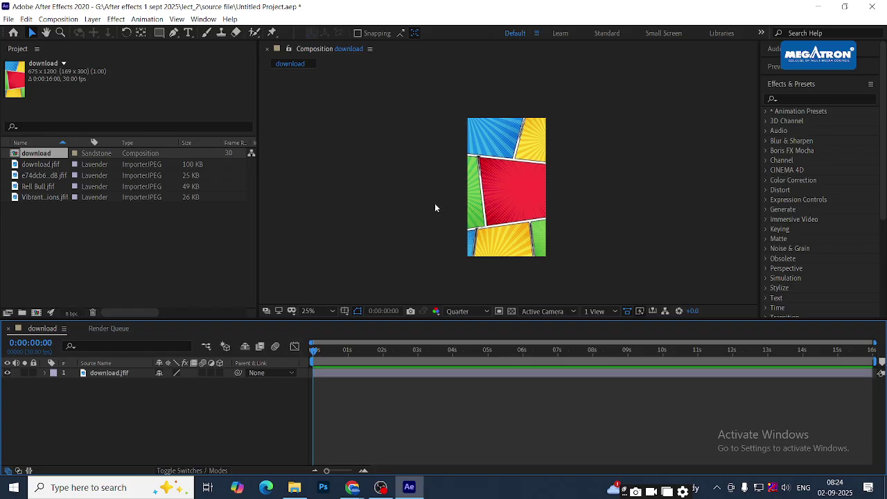
mouse_move(317, 354)
mouse_down()
mouse_move(327, 353)
mouse_move(312, 353)
mouse_up()
click(109, 251)
click(135, 398)
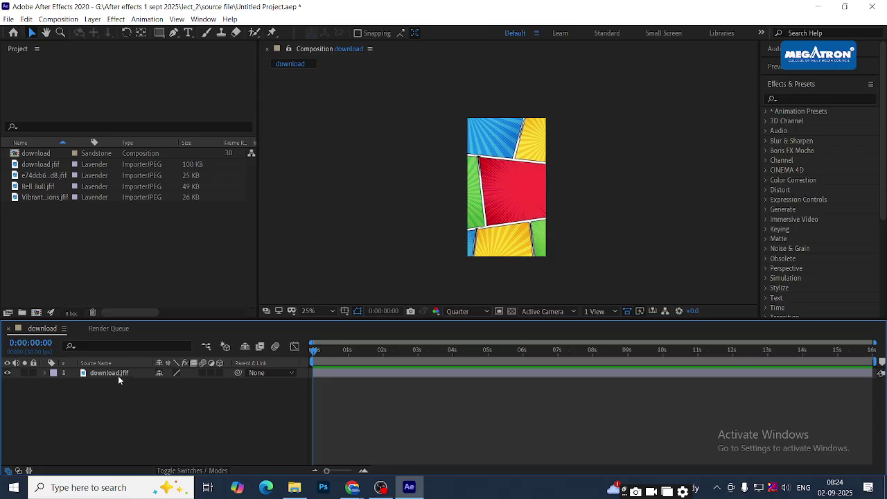
click(111, 374)
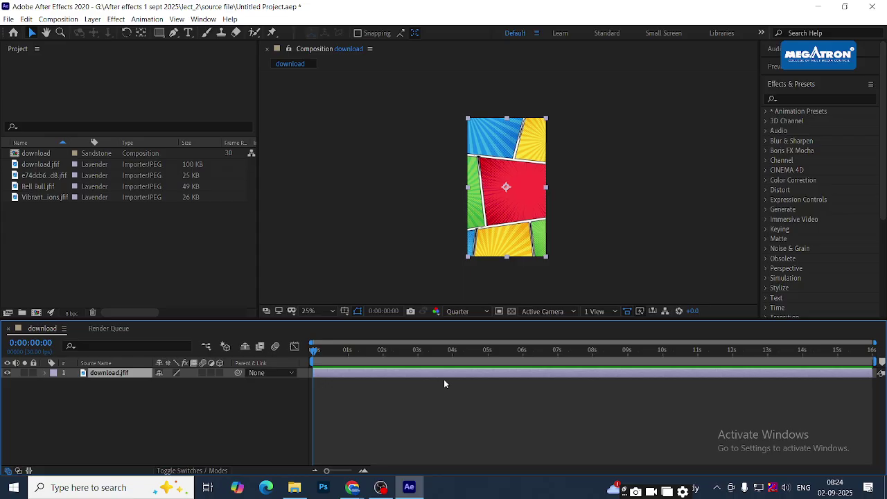
Switch to Google Meet, admit the participant waiting to join the call, and return to After Effects
key(alt+Tab)
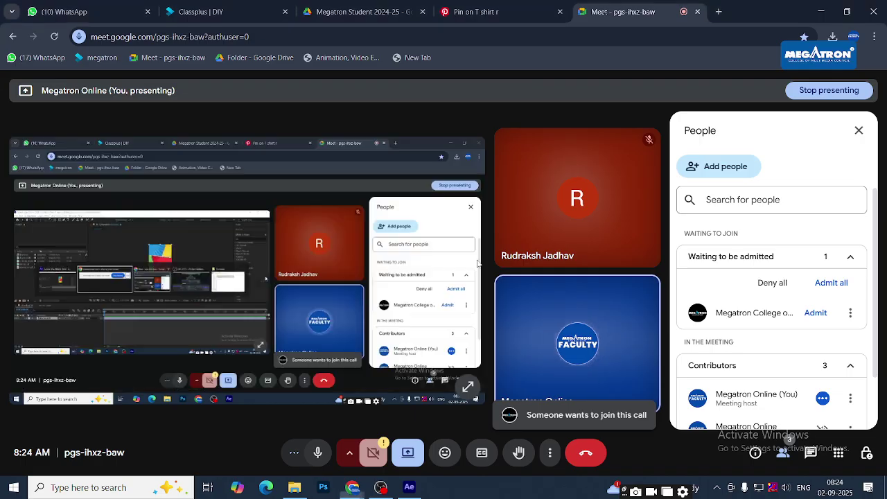
click(489, 260)
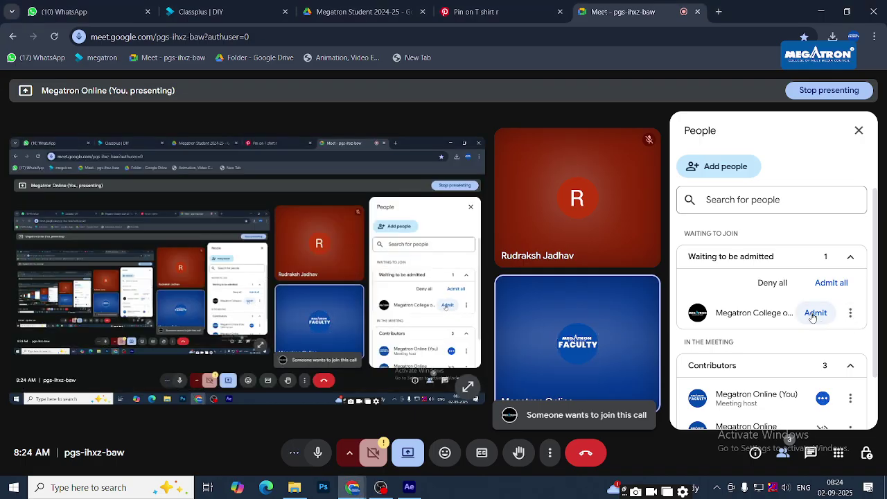
scroll(774, 340, down, 2)
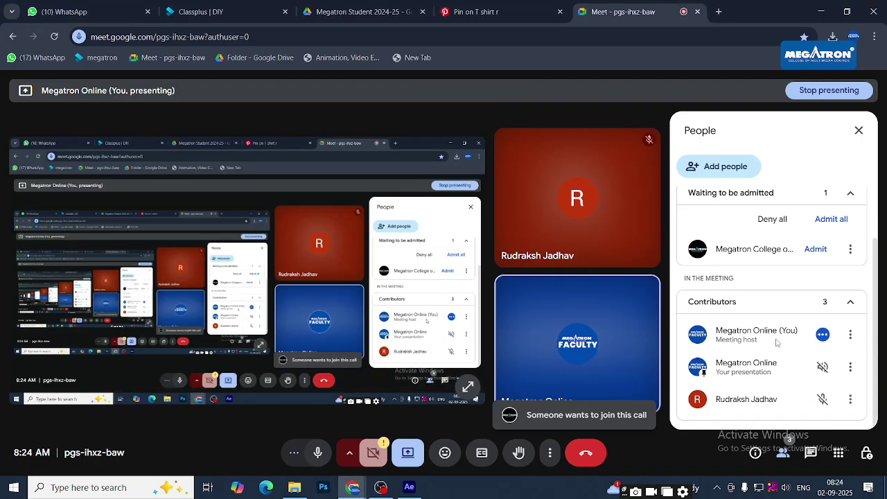
scroll(776, 343, up, 3)
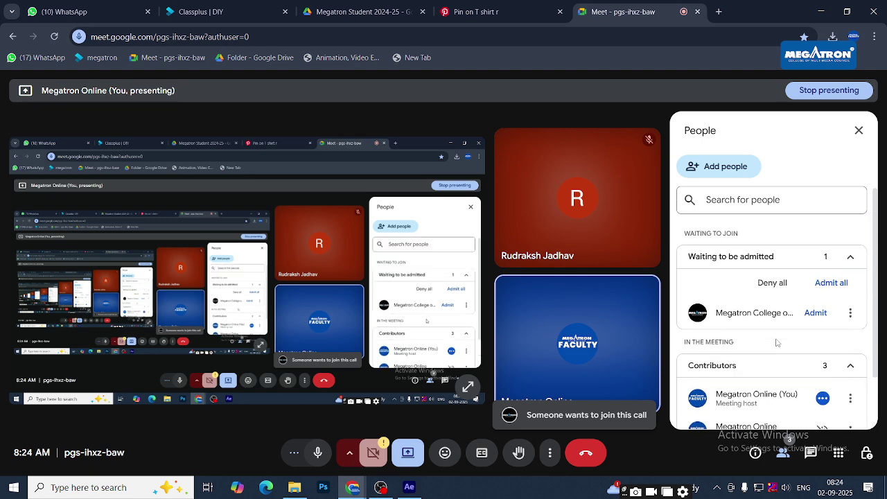
scroll(776, 342, down, 3)
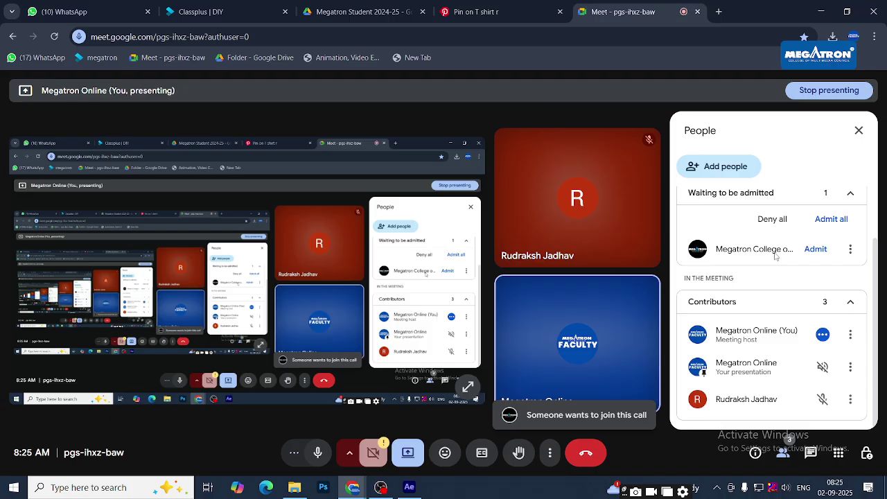
click(817, 249)
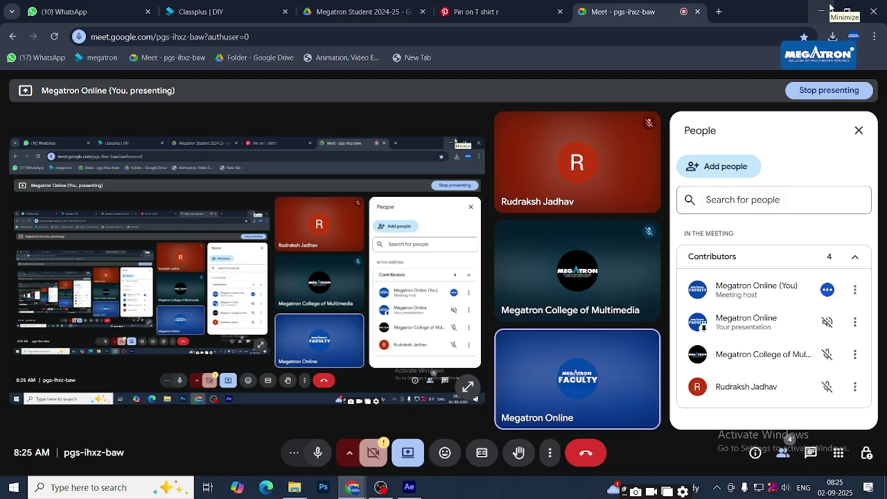
click(830, 7)
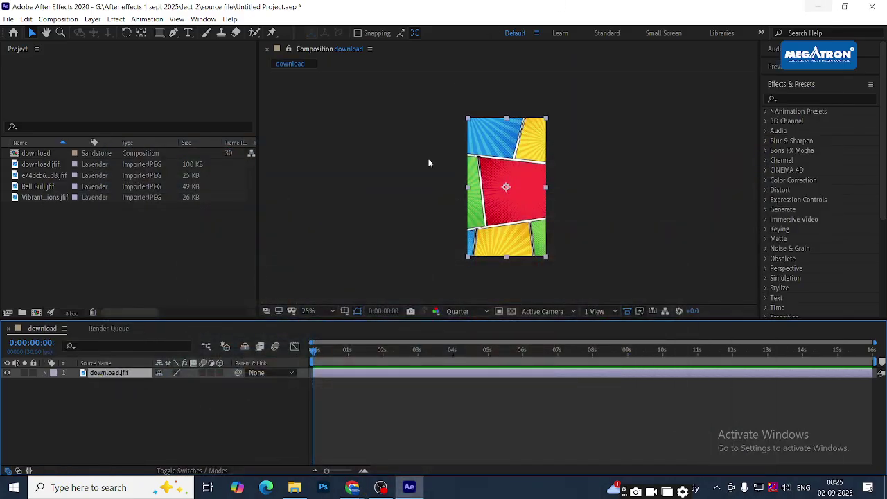
drag(317, 354, 287, 344)
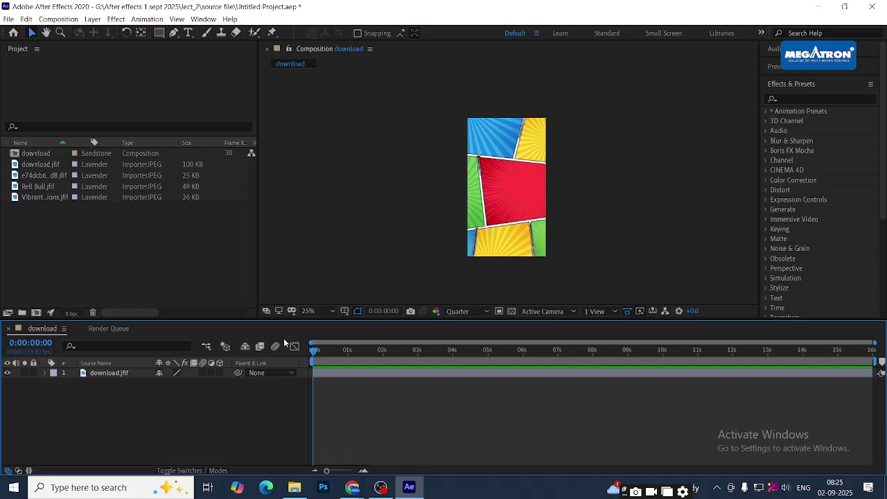
click(324, 375)
click(318, 391)
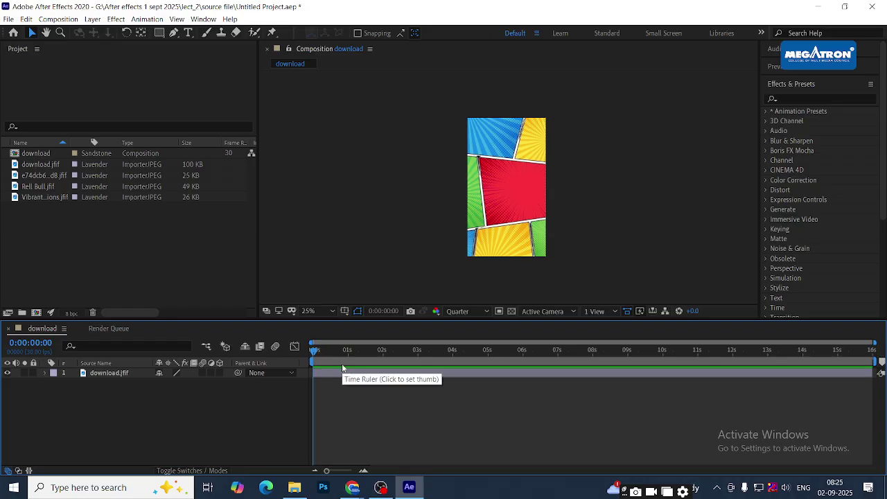
Trim the end of the download.jfif layer to about 0:00:02:07 and move the playhead past it to 0:00:02:22
click(121, 374)
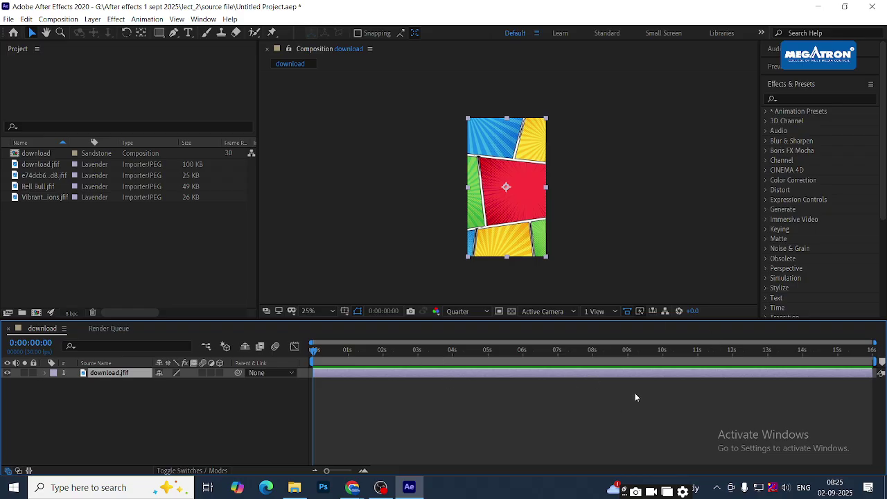
click(391, 354)
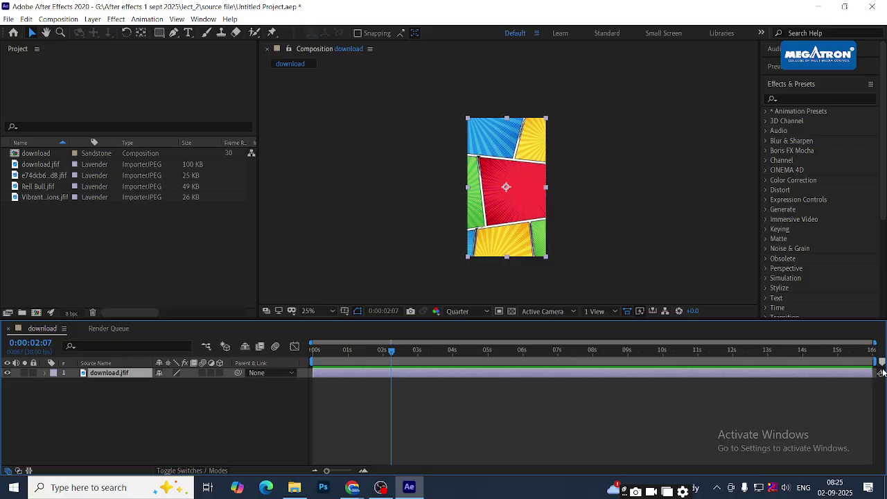
drag(870, 373, 391, 393)
drag(393, 360, 407, 386)
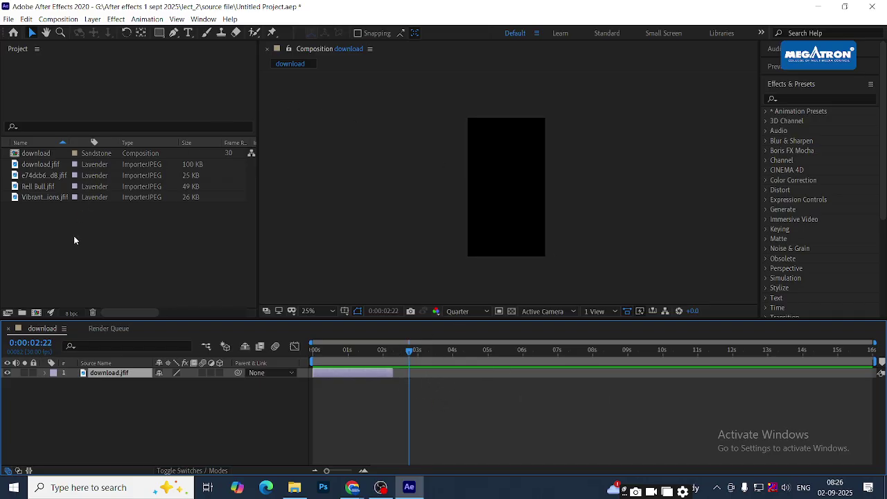
Add the e74dcb6…d8.jfif image to the download composition as a layer above download.jfif
click(42, 186)
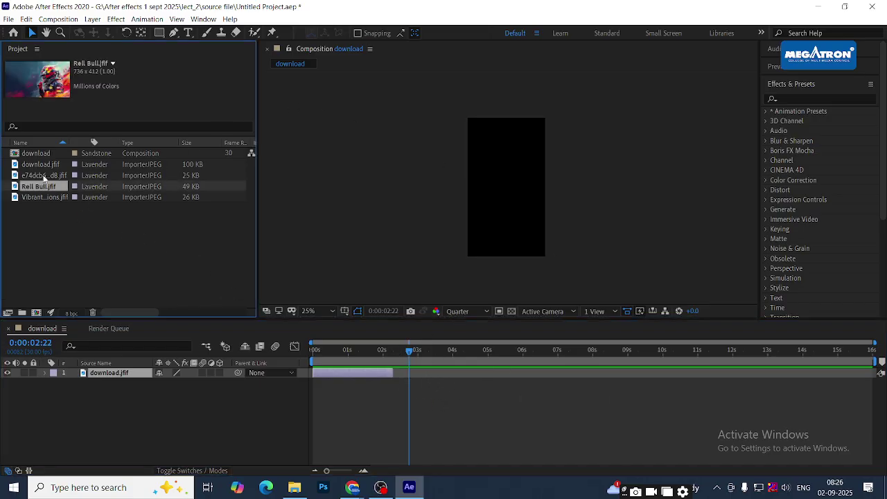
drag(38, 176, 115, 377)
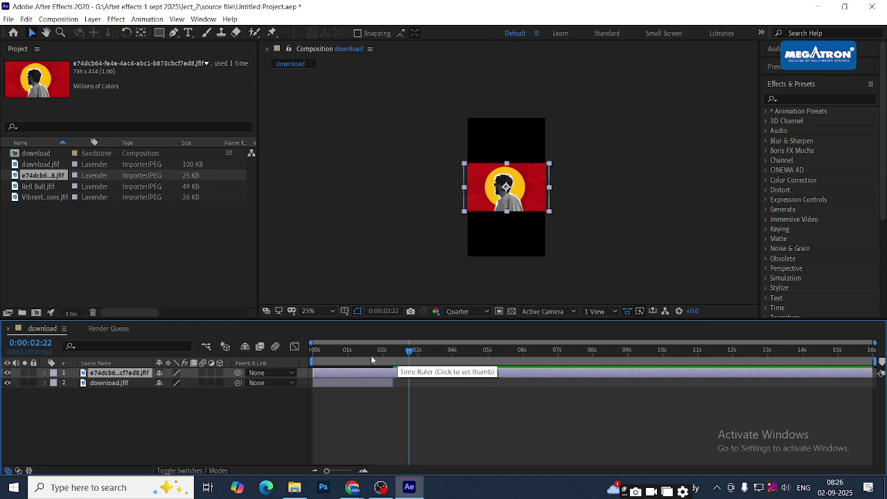
Scrub the playhead between the composition's start and end to compare the two layers' durations, stopping at 0:00:02:23
drag(384, 351, 716, 351)
drag(773, 349, 871, 351)
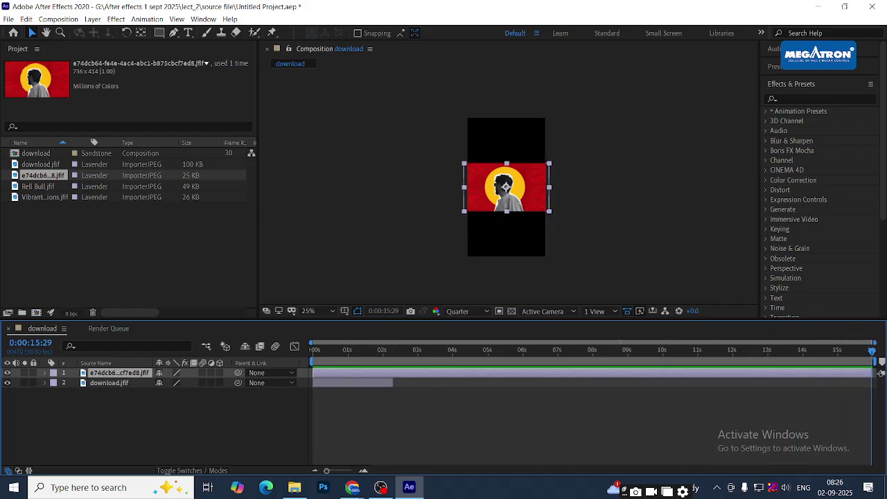
click(347, 350)
key(Home)
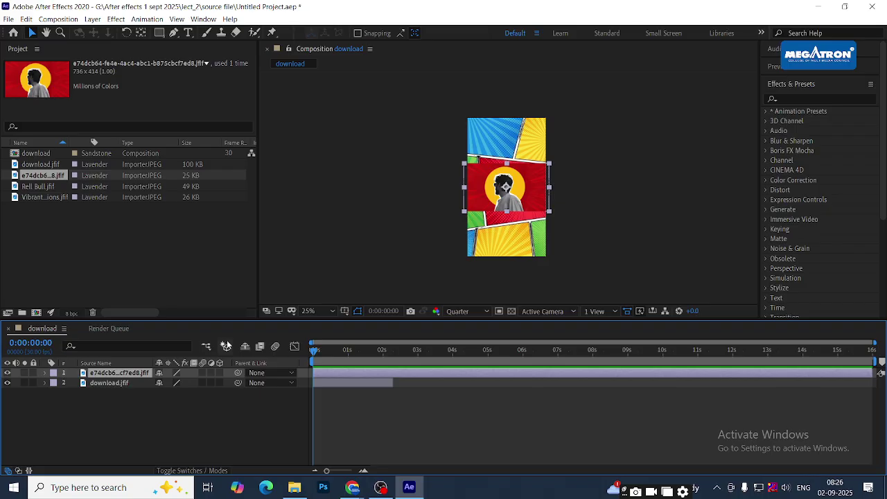
drag(833, 350, 871, 350)
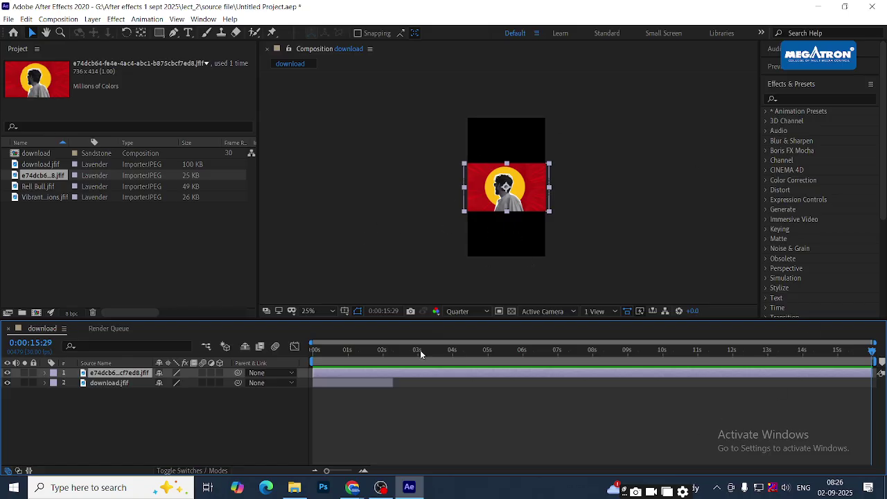
drag(420, 349, 381, 354)
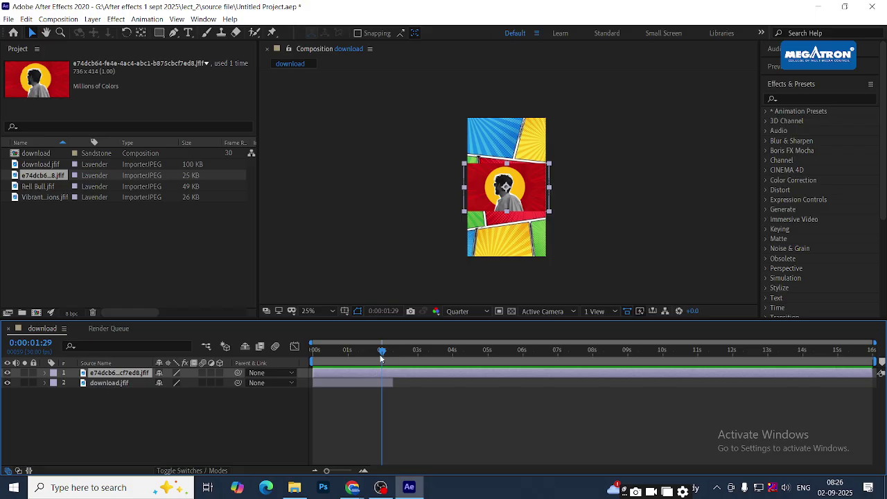
drag(381, 349, 310, 346)
drag(313, 351, 410, 367)
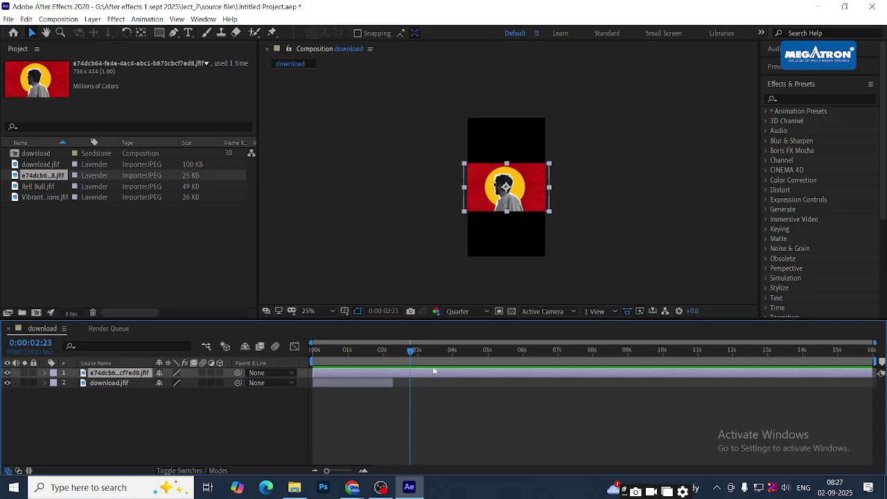
Shift the e74dcb6…cf7ed8.jfif layer so it starts where download.jfif ends, and return the playhead to 0:00:00:00
drag(360, 375, 436, 378)
key(Home)
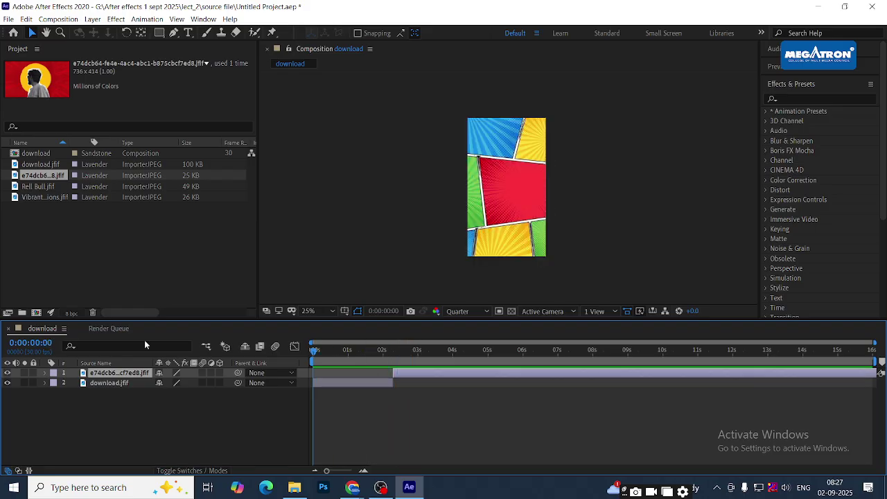
Trim the end of download.jfif to about 2 seconds and shift the e74dcb6…cf7ed8.jfif layer to start at that point
click(325, 381)
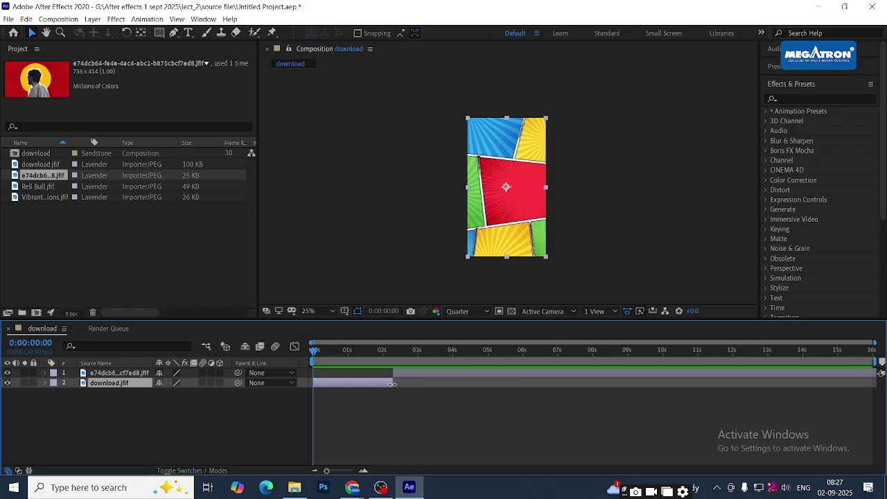
drag(392, 383, 382, 387)
click(423, 374)
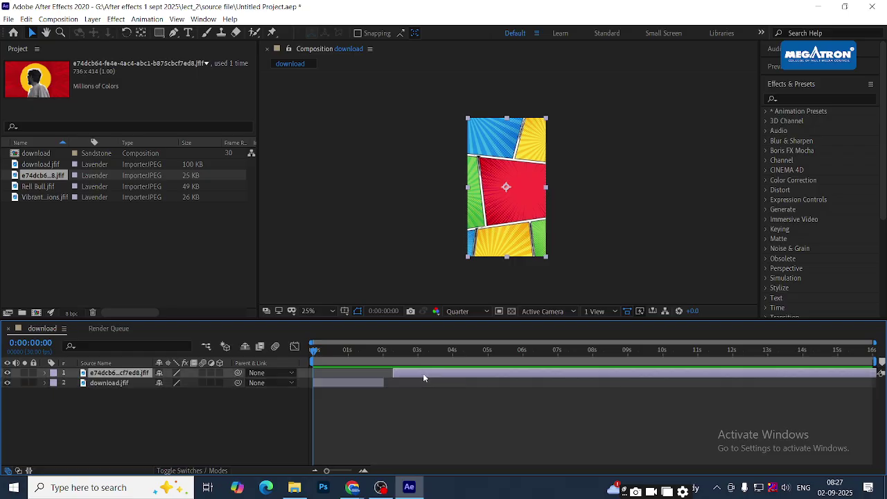
drag(423, 372, 411, 374)
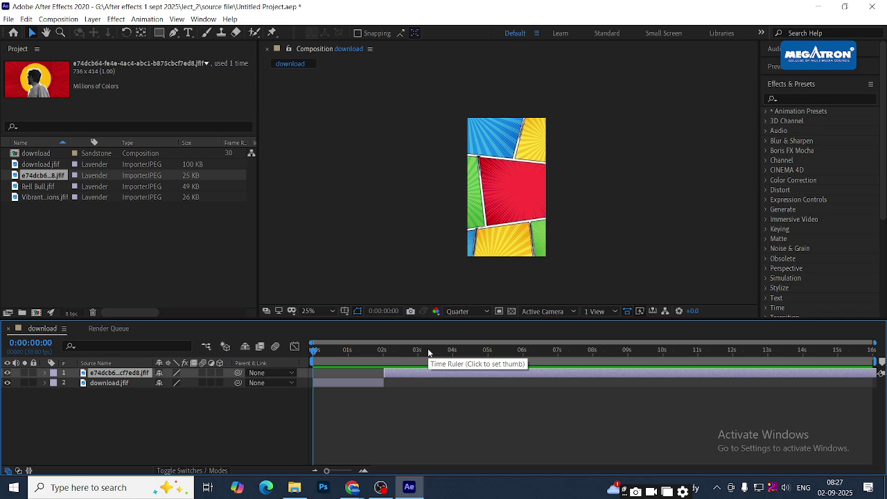
Move the e74dcb6…cf7ed8.jfif layer below download.jfif in the layer stack
click(109, 382)
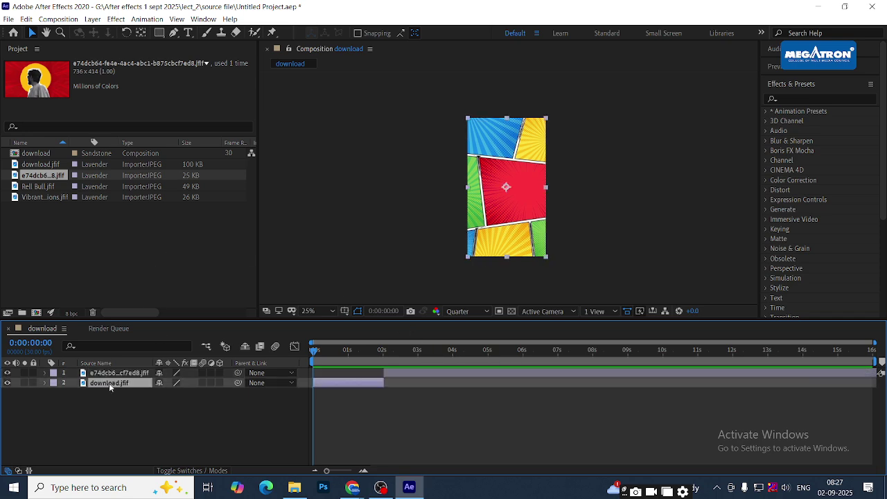
click(118, 374)
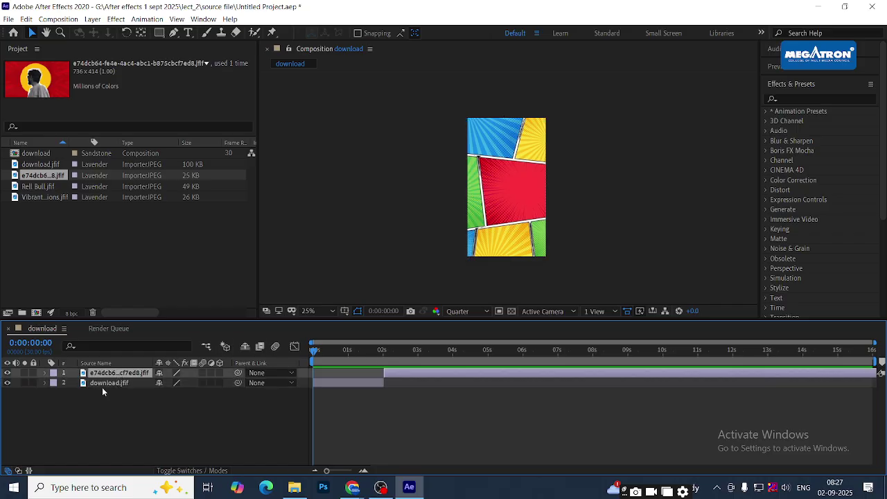
drag(115, 374, 114, 392)
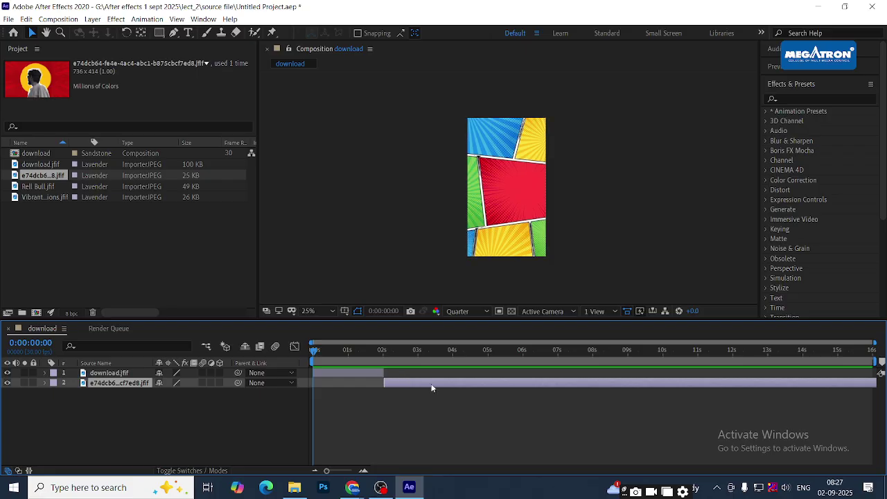
Extend download.jfif to the composition's end and place the e74dcb6…cf7ed8.jfif layer above it, with the playhead at 0:00:03:11
drag(380, 348, 876, 374)
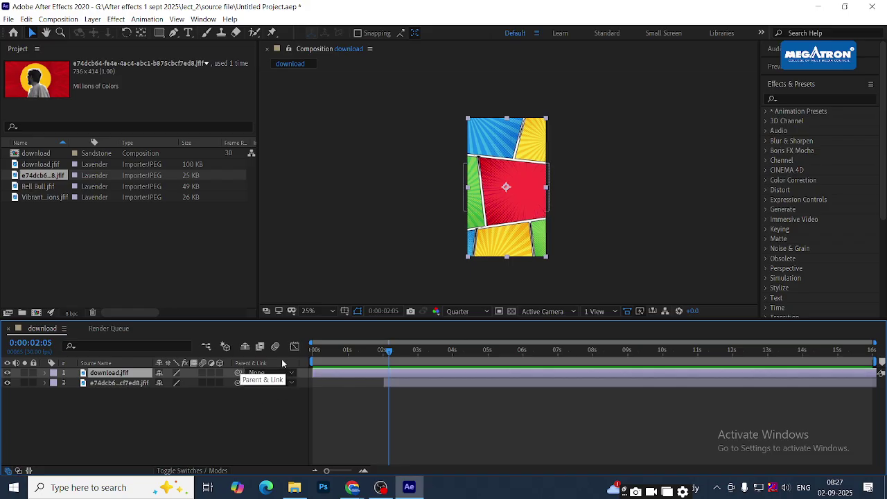
drag(390, 351, 432, 350)
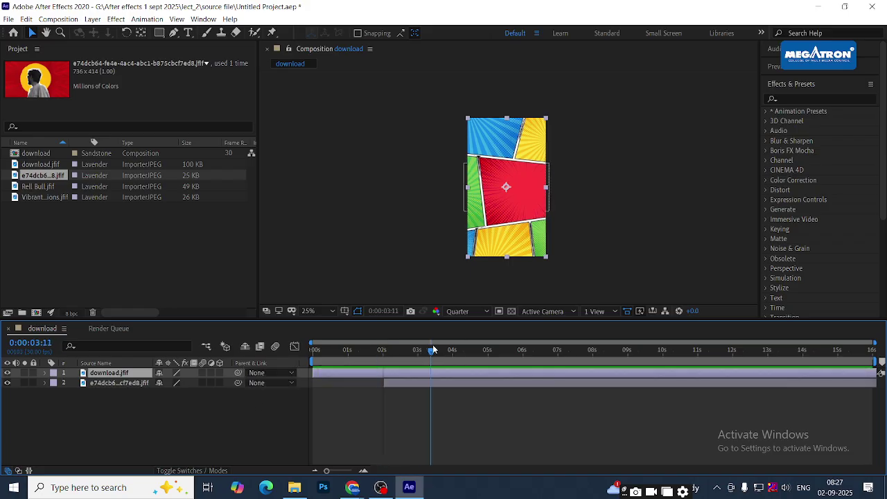
click(119, 384)
drag(119, 384, 120, 367)
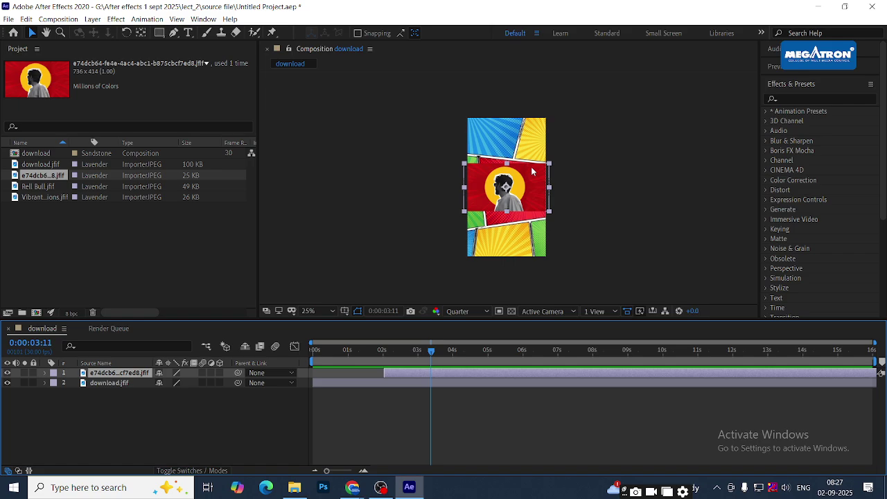
Switch to Google Meet, admit the participant waiting to be let in, and return to After Effects
key(alt+Tab)
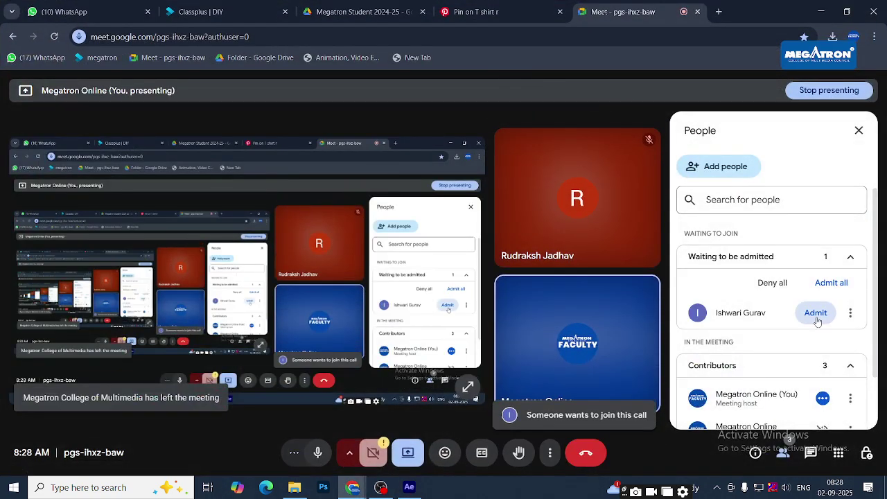
click(815, 313)
key(alt+Tab)
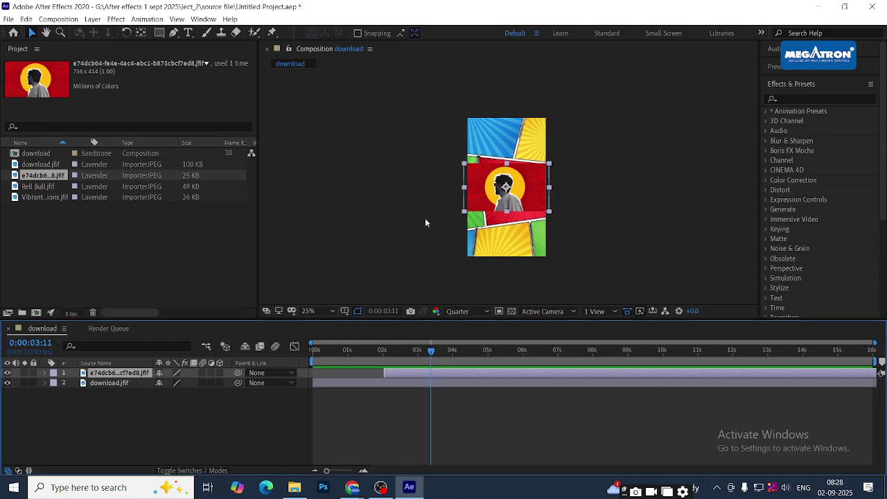
Play the composition from 0:00:00:00 to preview the second image's entrance, stopping at 0:00:03:16
drag(431, 351, 304, 349)
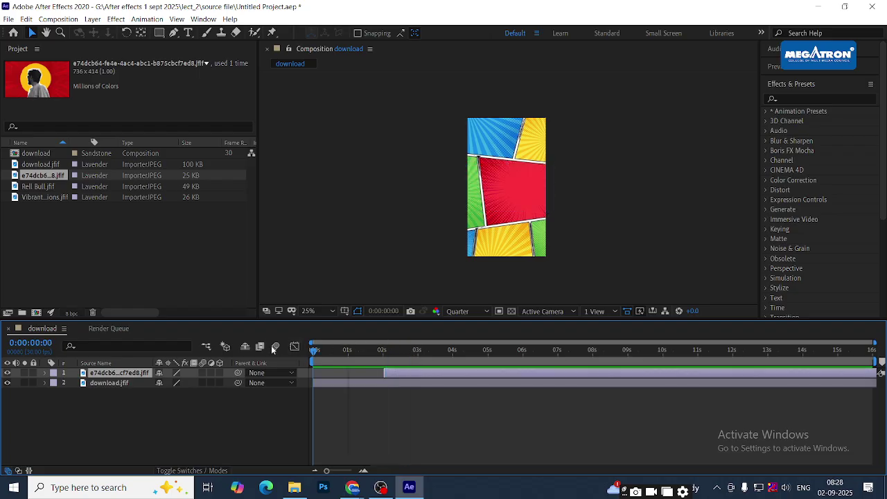
key(space)
key(space)
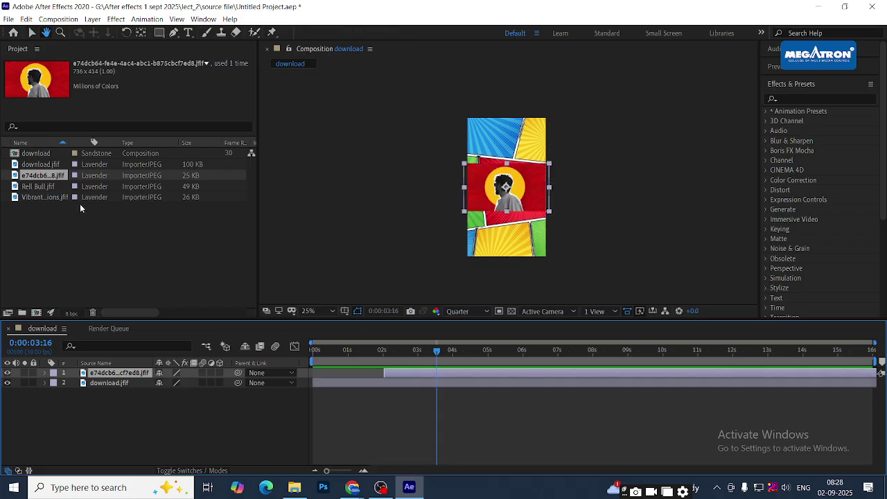
Add Rell Bull.jfif as the topmost layer and move its picture to the lower part of the composition frame
click(43, 187)
click(33, 196)
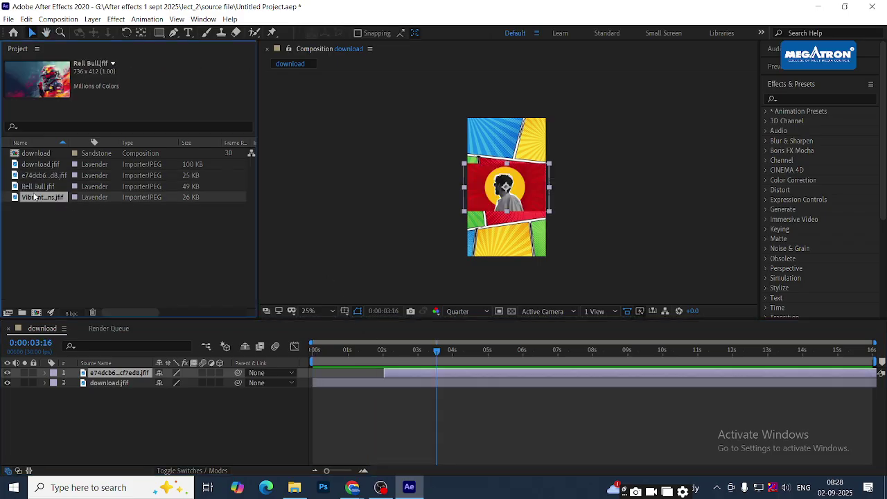
click(46, 187)
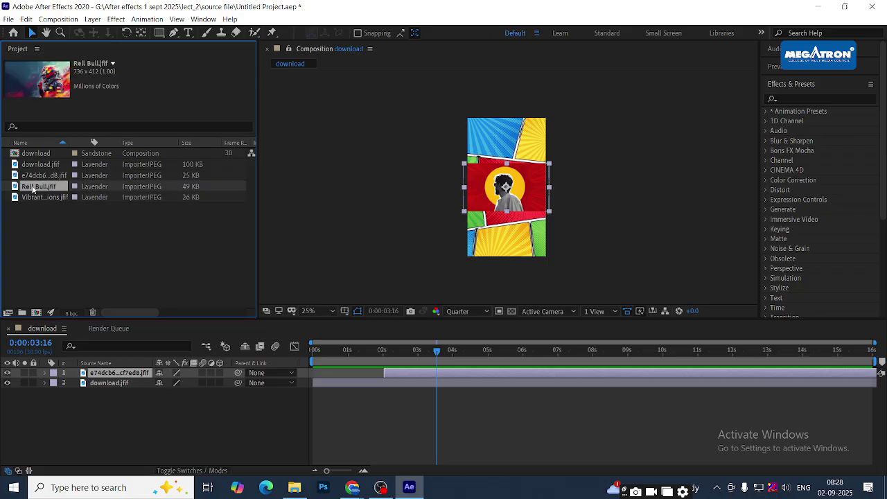
drag(33, 188, 138, 372)
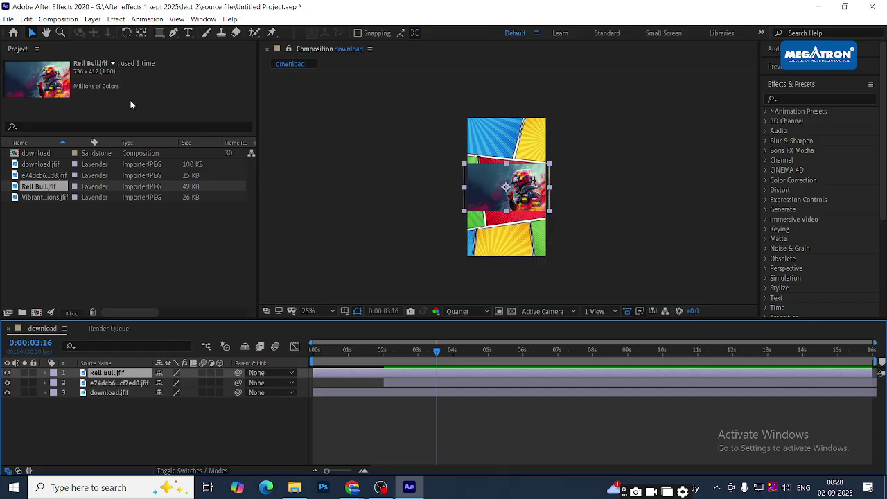
drag(519, 208, 526, 235)
click(465, 188)
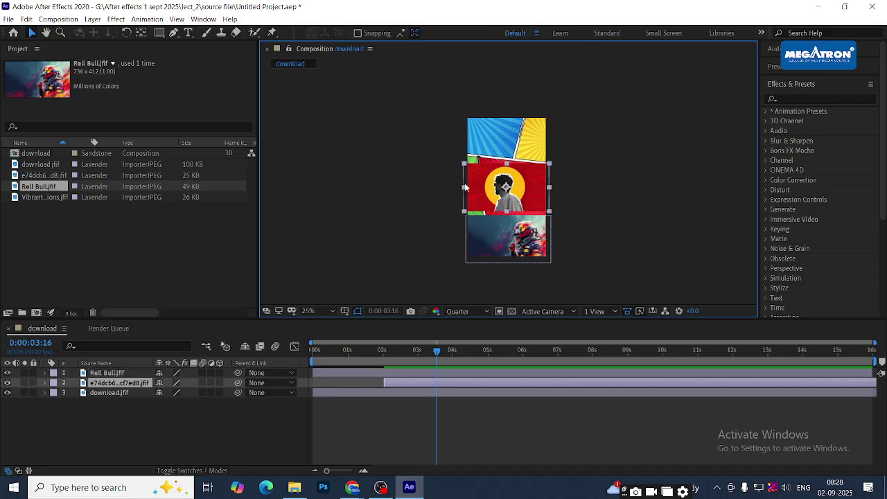
Add Vibrant Video Editing Creations.jfif as the topmost layer and move its picture to the upper part of the composition frame
click(40, 197)
drag(40, 197, 114, 368)
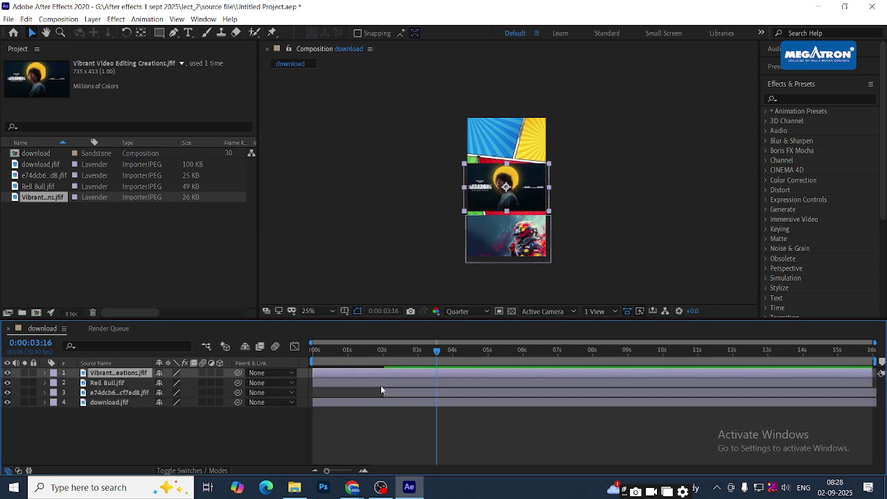
drag(533, 194, 534, 148)
scroll(530, 129, down, 2)
scroll(516, 183, up, 3)
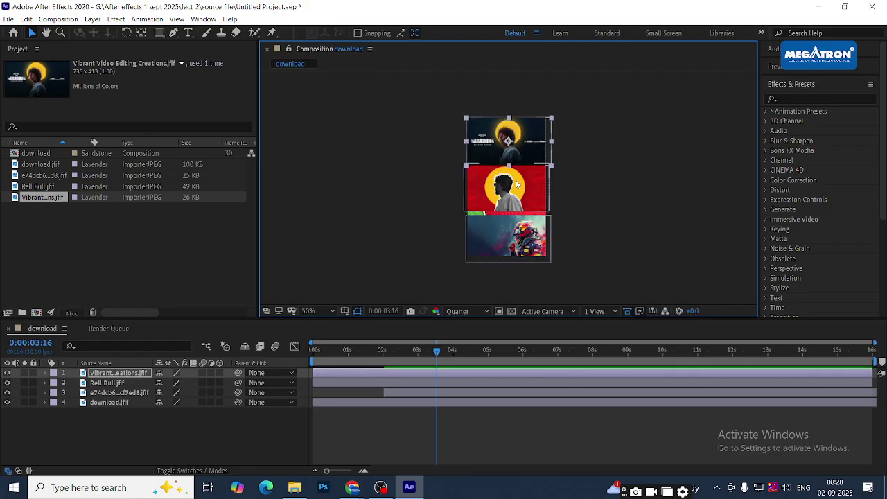
scroll(516, 184, up, 2)
scroll(543, 160, down, 2)
scroll(534, 174, up, 2)
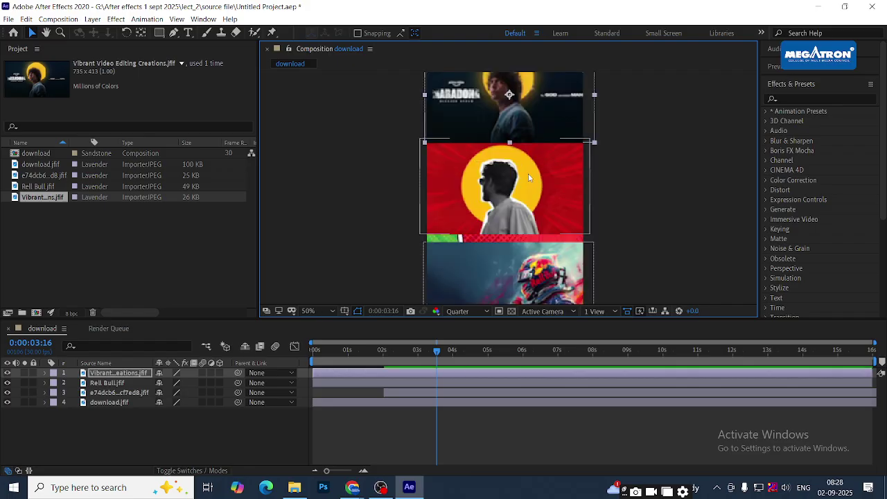
scroll(548, 179, down, 1)
Nudge the e74dcb6…cf7ed8.jfif picture slightly downward between the upper and lower pictures
click(532, 188)
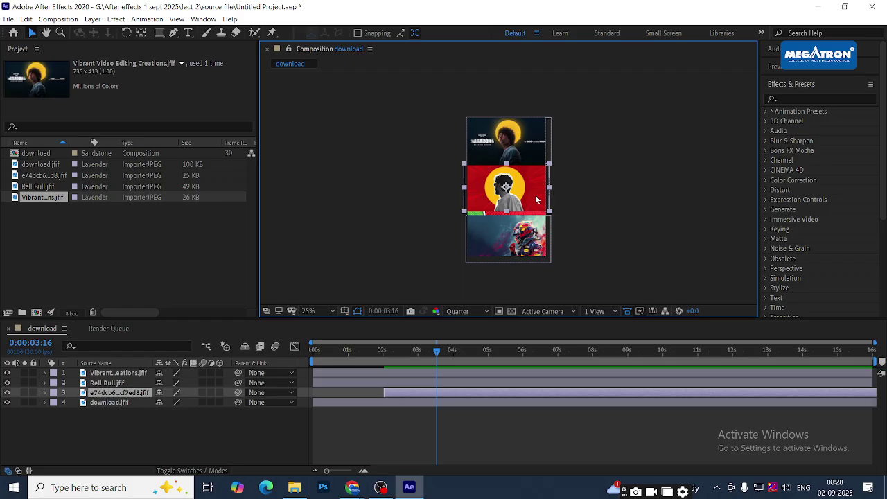
key(shift+Down)
key(shift+Down)
key(shift+Down)
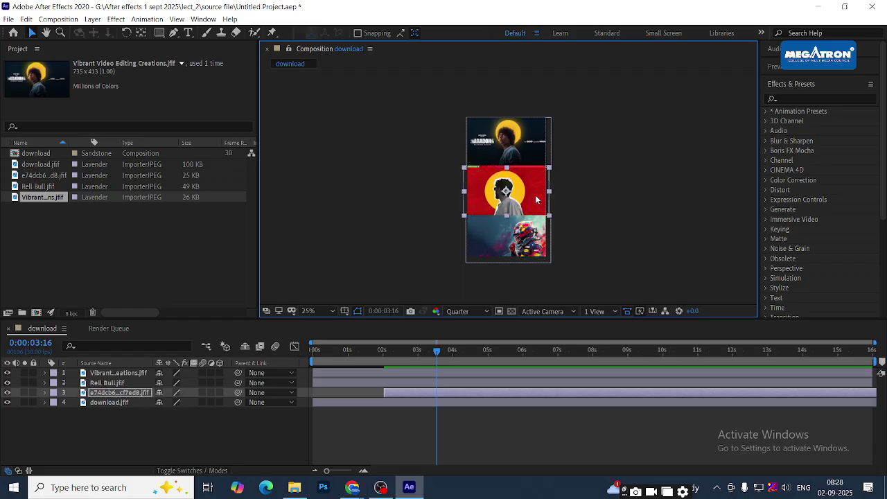
key(shift+Up)
key(shift+Up)
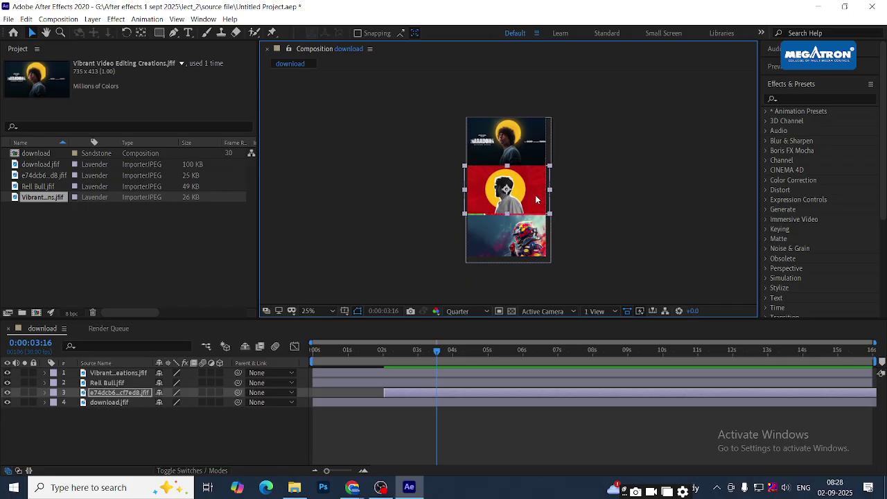
Center the e74dcb6…cf7ed8.jfif layer horizontally and vertically in the composition with Align
click(790, 84)
click(777, 102)
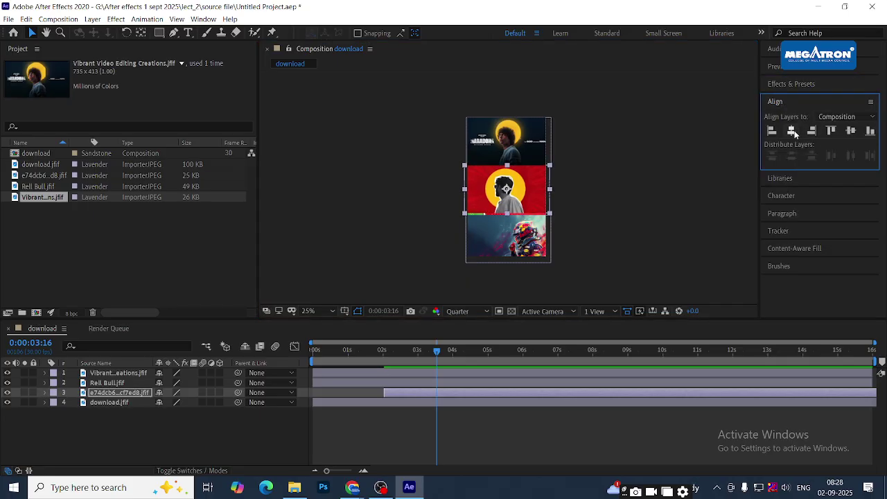
click(793, 130)
click(851, 131)
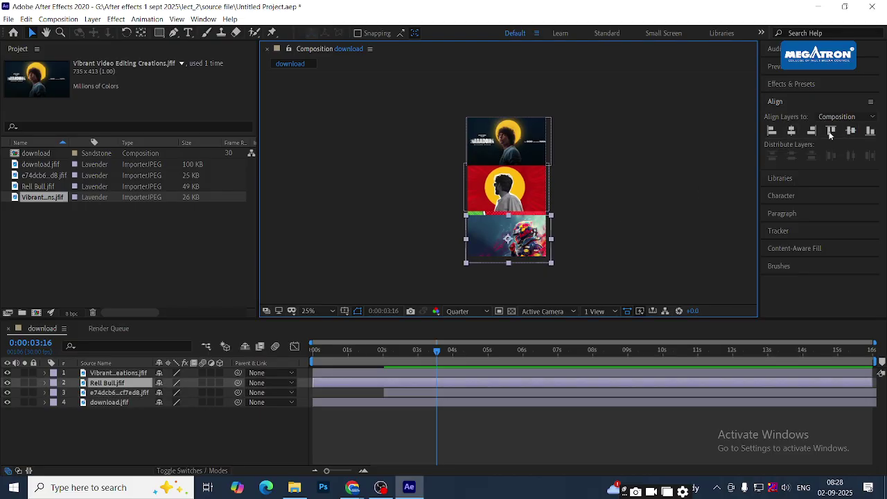
Center the Rell Bull.jfif and Vibrant Video Editing Creations.jfif layers horizontally in the composition, leaving Rell Bull.jfif selected
click(791, 131)
key(ctrl+Up)
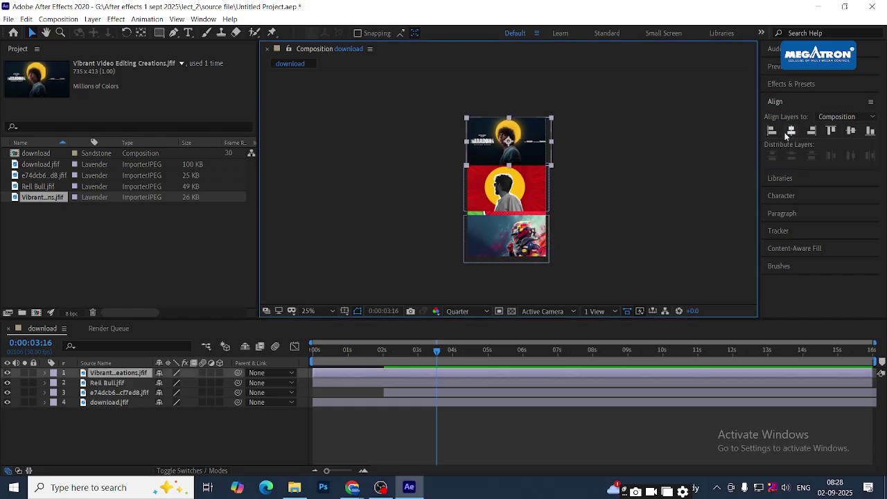
click(790, 131)
click(518, 244)
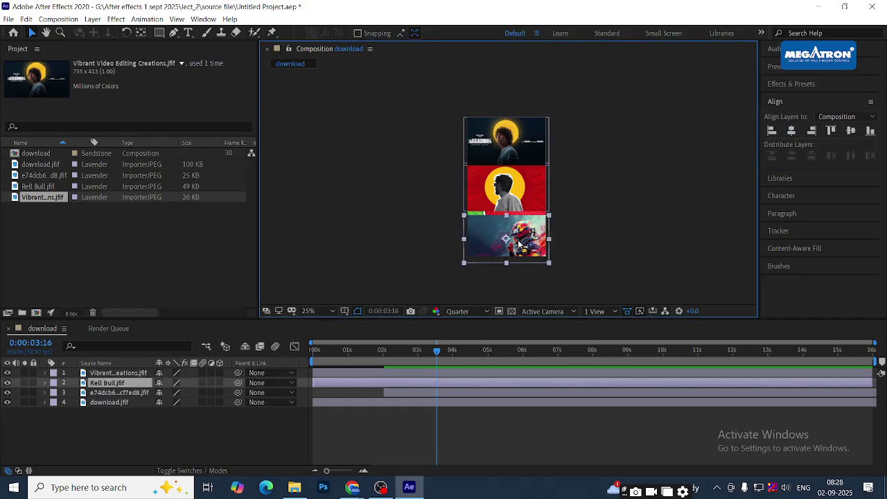
Nudge the Rell Bull.jfif picture upward until it meets the middle picture, and deselect it
key(shift+Up)
key(shift+Up)
key(shift+Up)
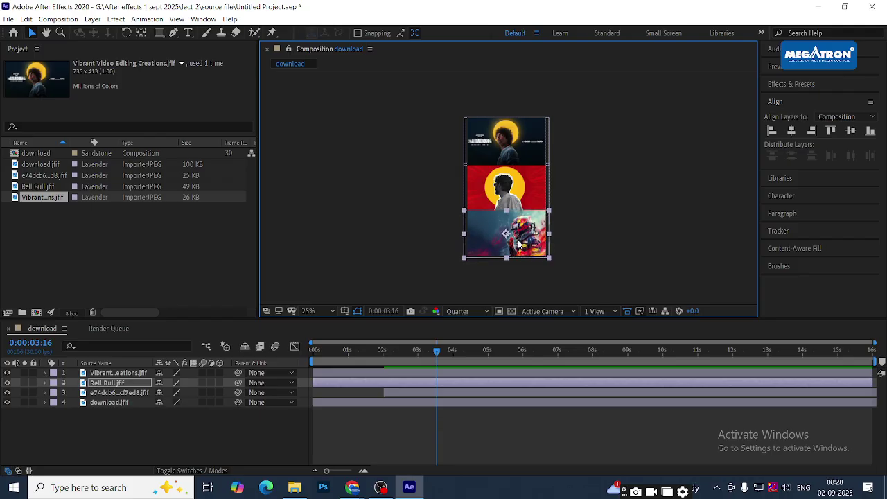
click(605, 154)
Move the Vibrant Video Editing Creations.jfif layer below the e74dcb6…cf7ed8.jfif layer in the stacking order
click(527, 185)
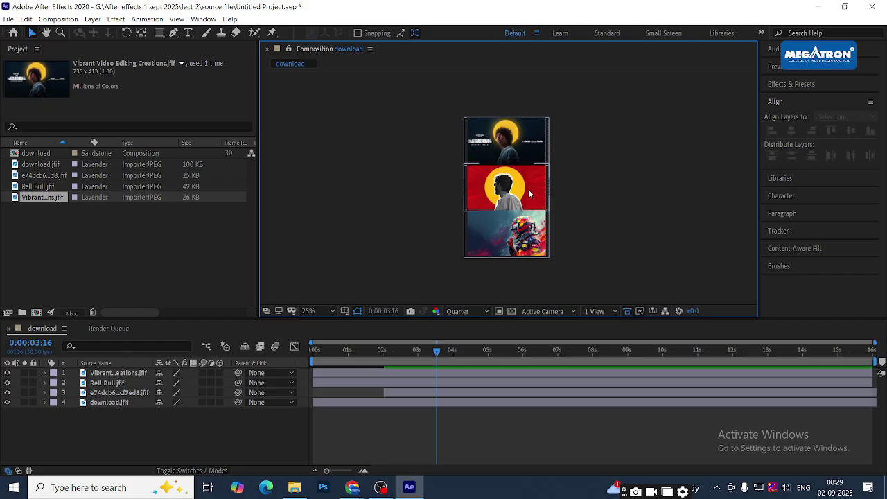
click(532, 138)
click(454, 298)
click(526, 151)
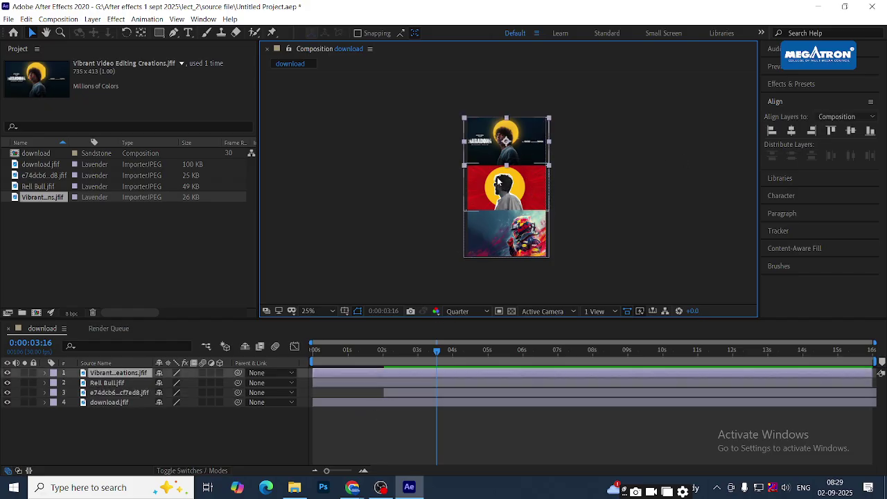
click(351, 372)
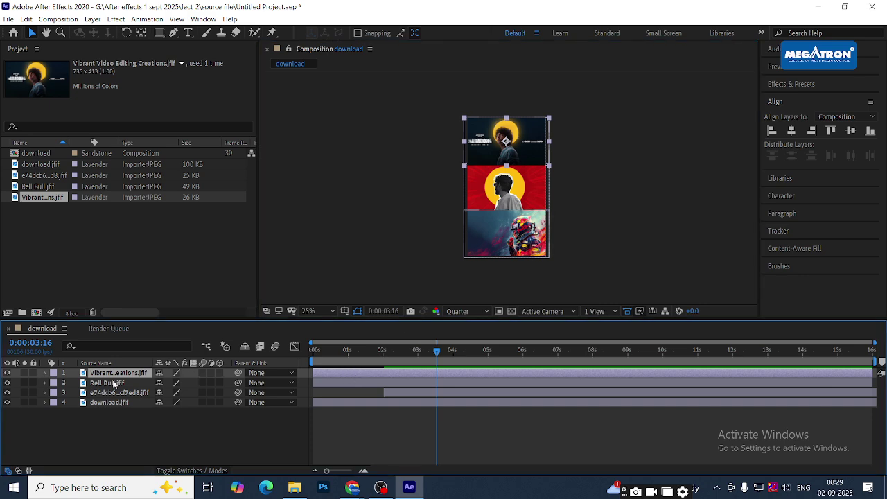
drag(112, 376, 114, 398)
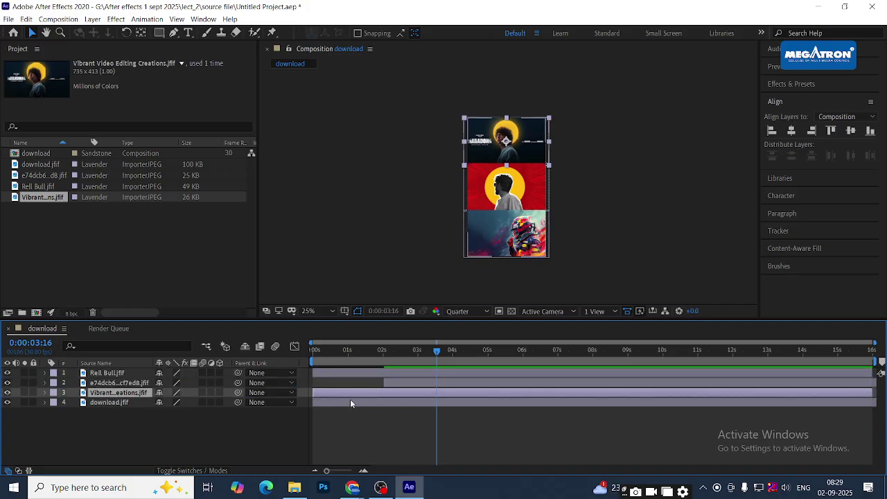
Shift the Vibrant Video Editing Creations.jfif layer to start at about 1 second and check the frames around its start
drag(331, 393, 361, 394)
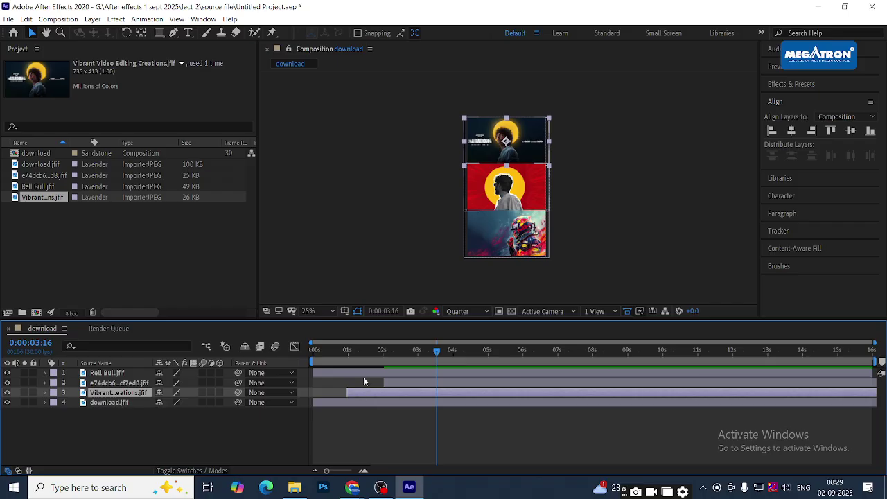
click(351, 348)
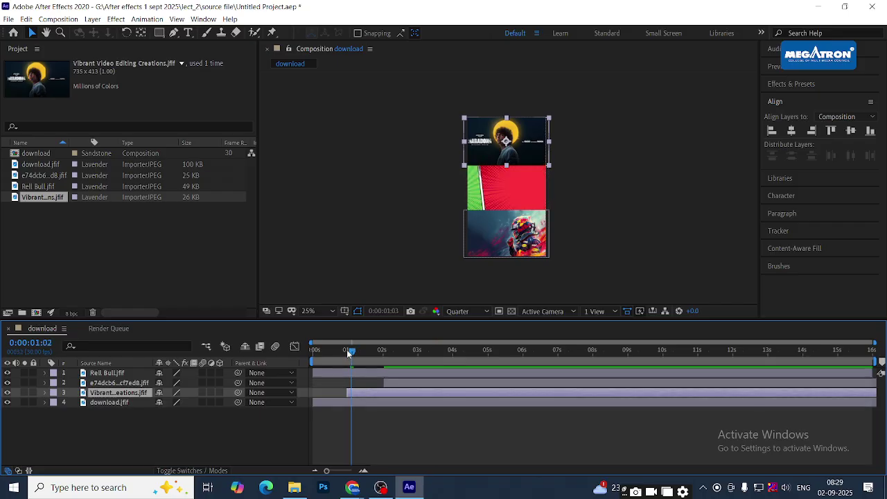
click(347, 349)
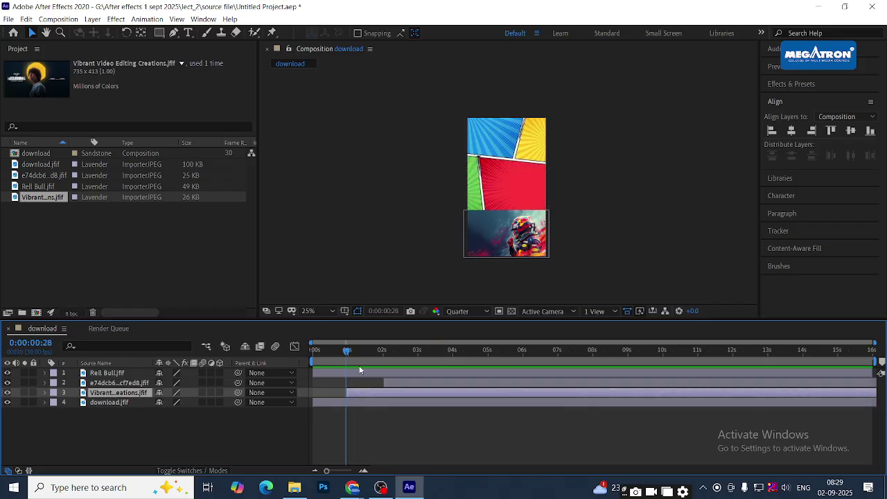
Shift the e74dcb6…cf7ed8.jfif layer to start just before 2 seconds and the Rell Bull.jfif layer at about 3 seconds
click(109, 383)
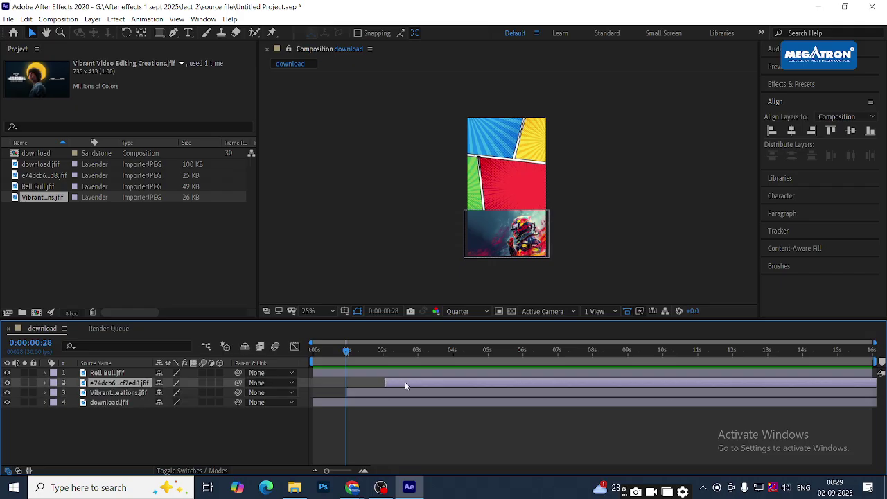
mouse_move(405, 385)
mouse_down()
mouse_move(388, 384)
mouse_move(408, 385)
mouse_up()
drag(330, 372, 433, 369)
Preview the staggered layers from the beginning of the composition, and set the current time to 0:00:05:18
click(328, 349)
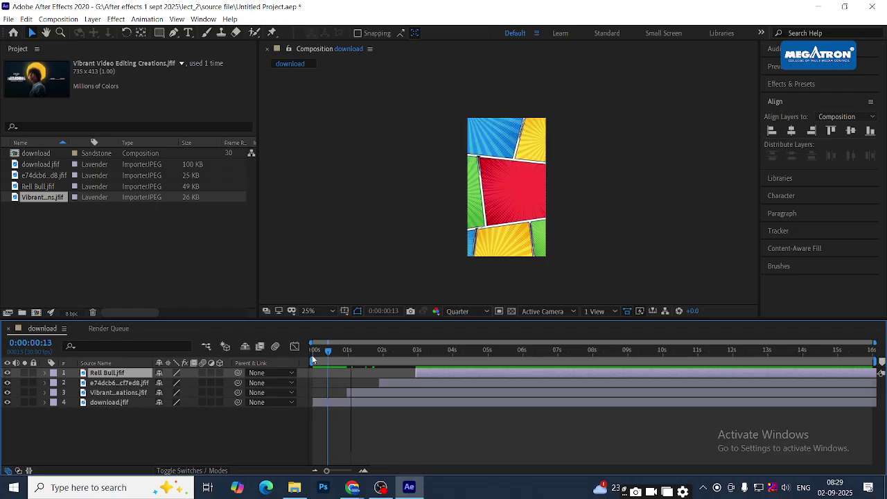
click(312, 353)
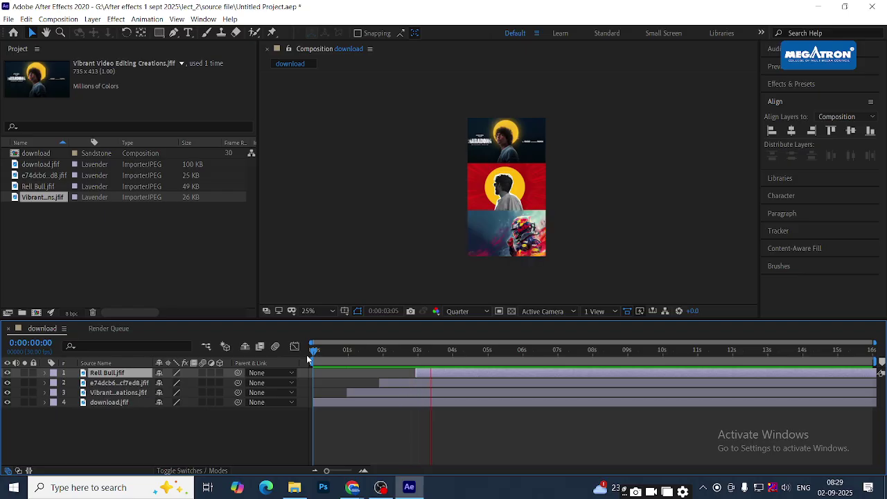
key(space)
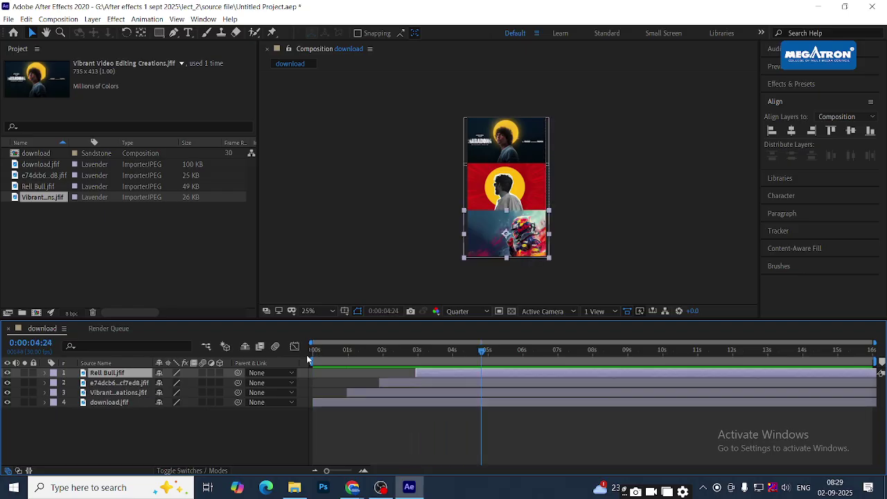
drag(399, 355, 509, 357)
Try scaling the Rell Bull.jfif picture smaller and larger from its corner, undoing each change
click(524, 243)
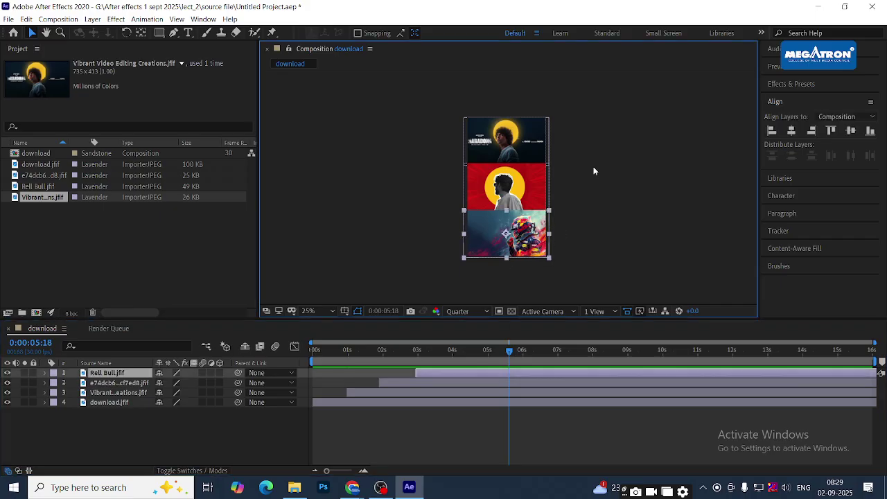
click(32, 33)
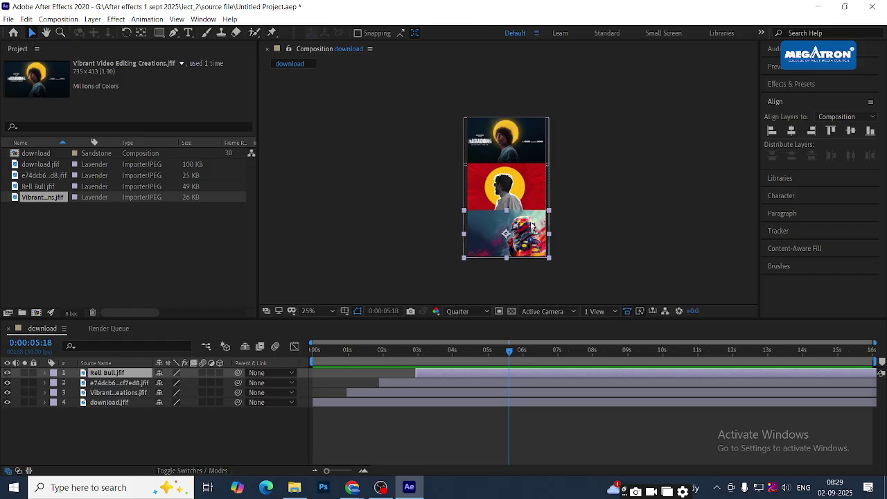
click(531, 226)
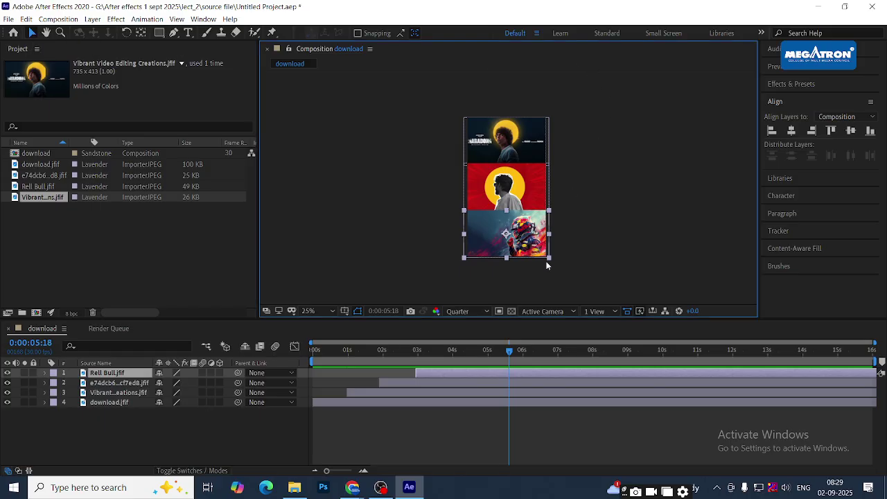
drag(550, 256, 532, 247)
key(ctrl+z)
drag(548, 257, 566, 271)
key(ctrl+z)
Nudge the Vibrant Video Editing Creations.jfif picture slightly upward and deselect it
click(552, 232)
click(537, 197)
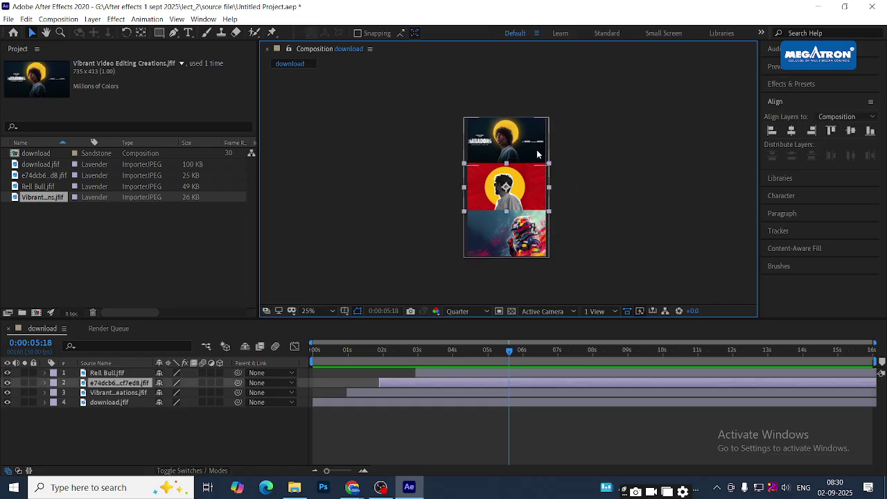
click(536, 153)
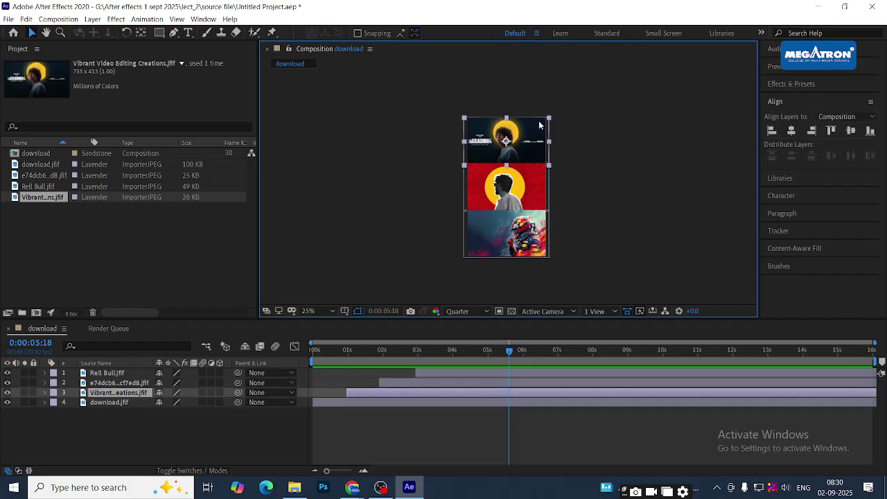
key(Return)
click(588, 134)
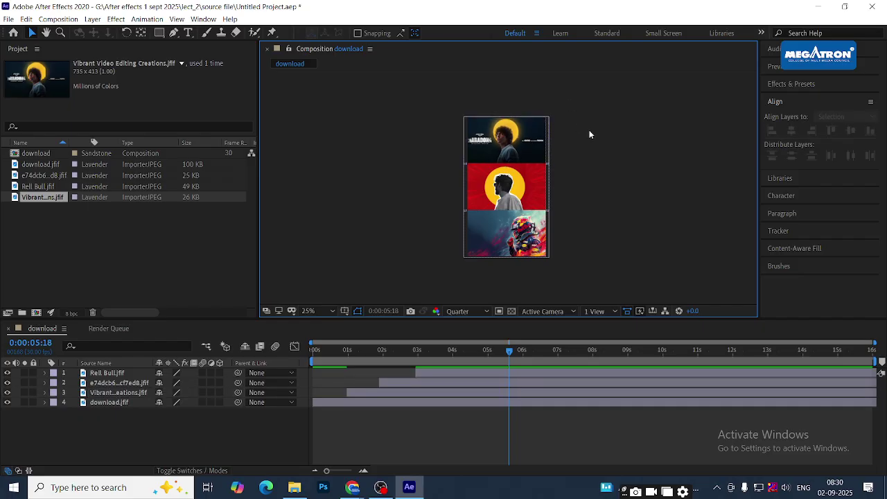
Preview the composition from the beginning, and set the current time to 0:00:04:00 with the download.jfif layer selected
drag(496, 351, 314, 350)
key(space)
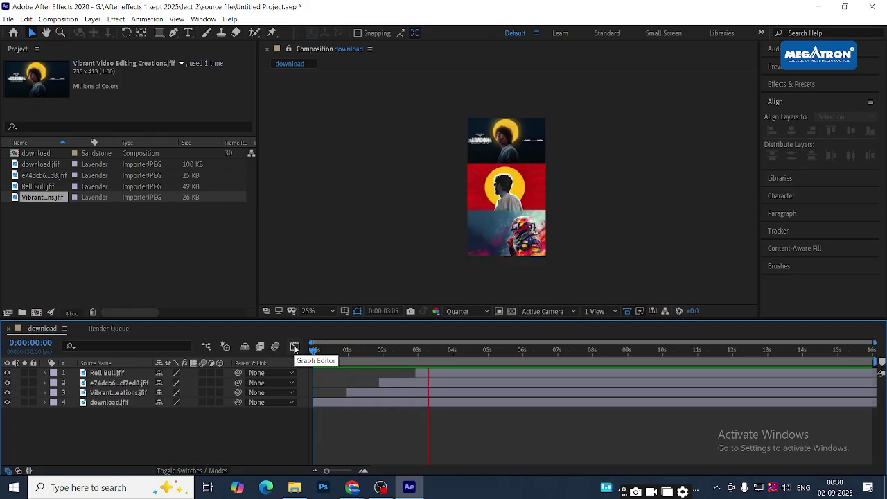
key(space)
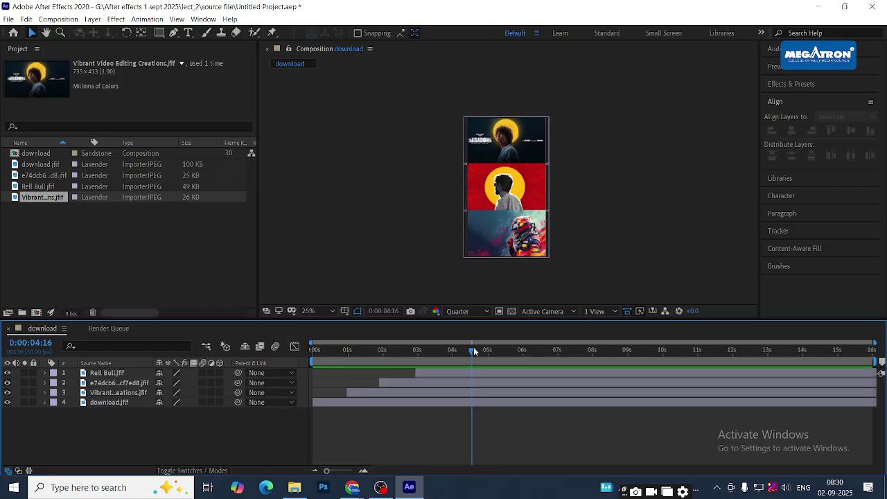
drag(473, 346, 467, 347)
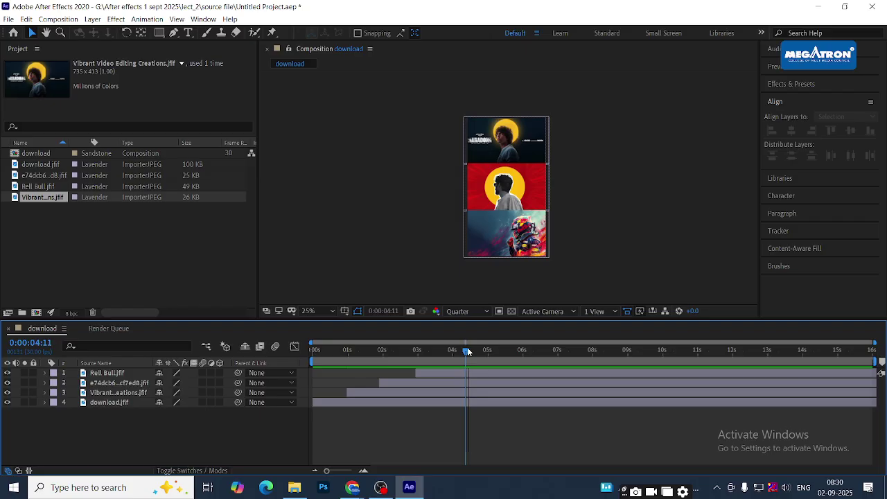
drag(466, 351, 452, 351)
click(450, 401)
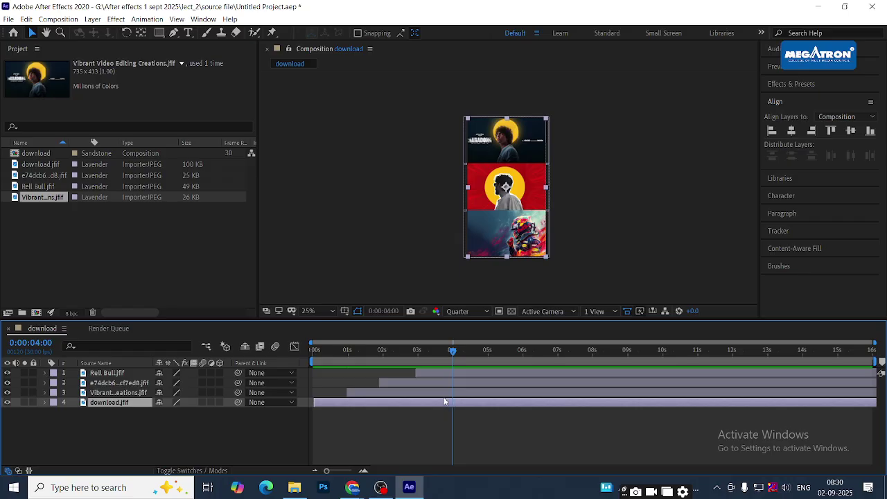
Switch to the Pinterest page in Chrome and browse the suggested pins for another poster image
key(alt+Tab)
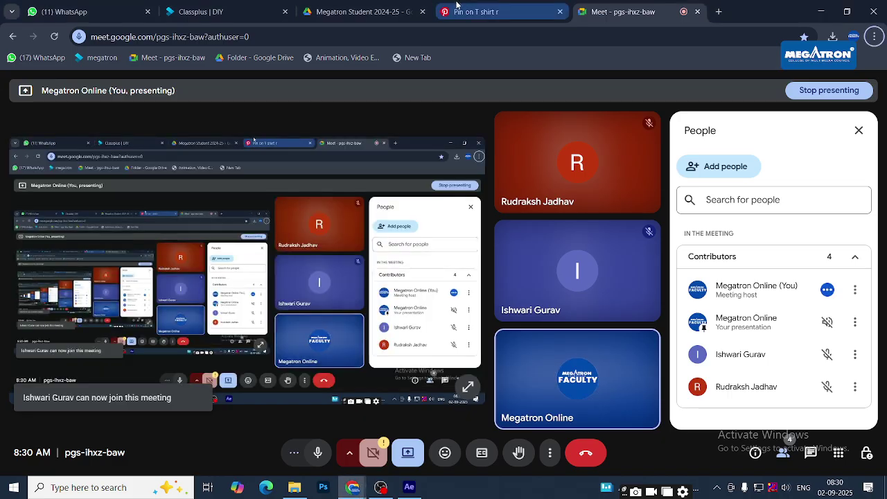
click(475, 11)
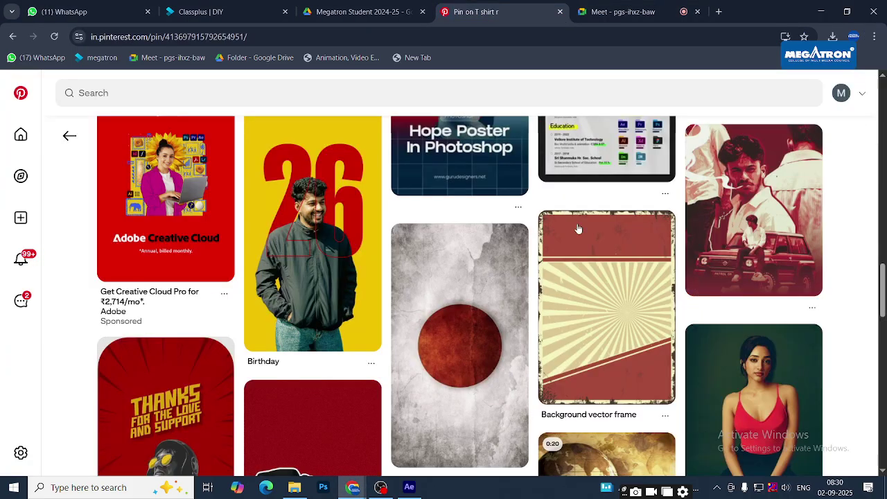
scroll(356, 297, down, 1)
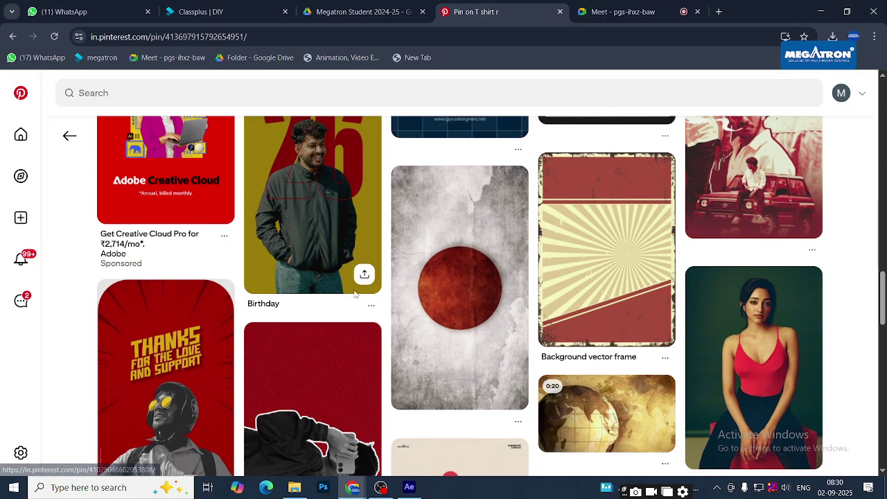
scroll(708, 294, up, 2)
scroll(708, 298, down, 1)
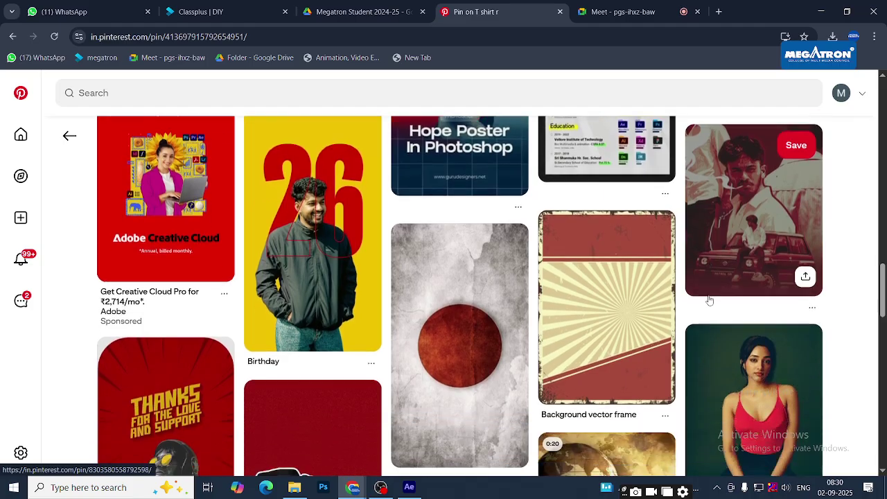
scroll(708, 299, down, 9)
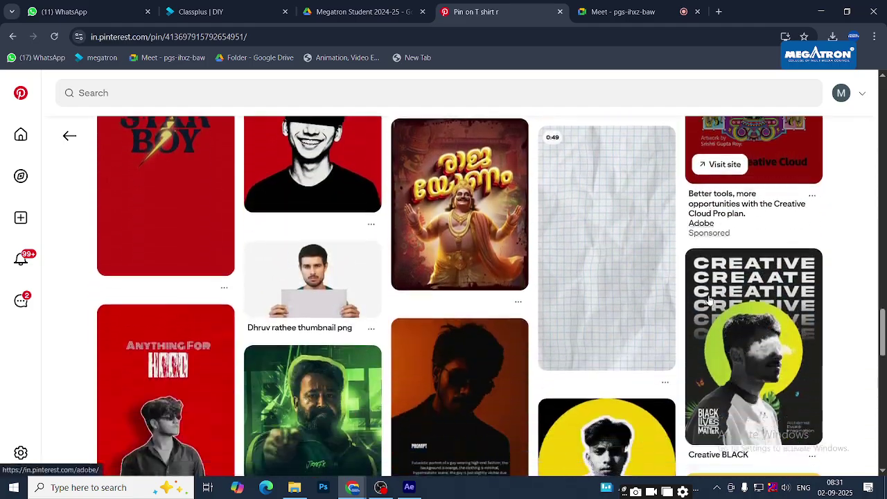
scroll(708, 299, down, 4)
scroll(408, 253, down, 4)
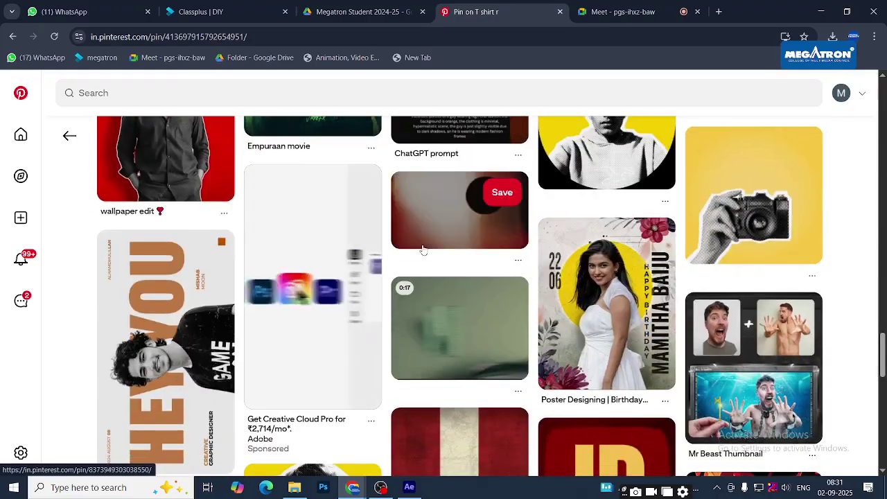
scroll(424, 250, down, 3)
scroll(423, 250, down, 2)
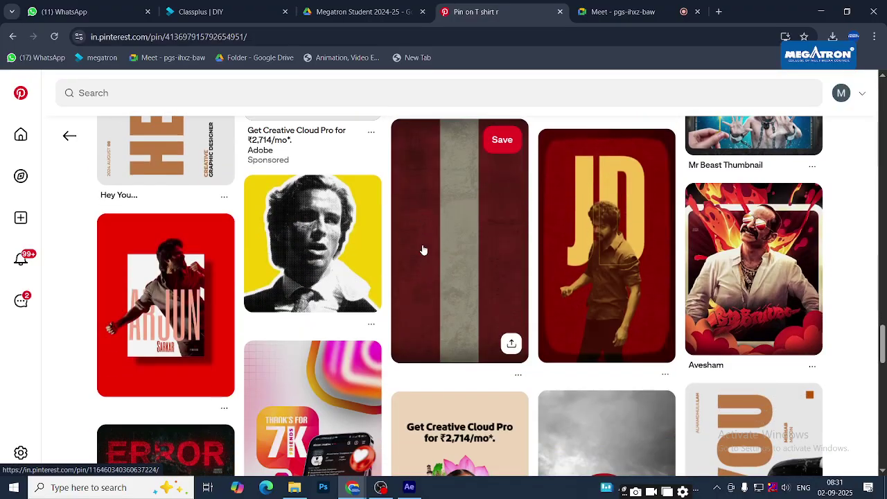
scroll(423, 250, down, 3)
scroll(423, 249, up, 3)
Open the red JD poster pin and download its image
click(584, 278)
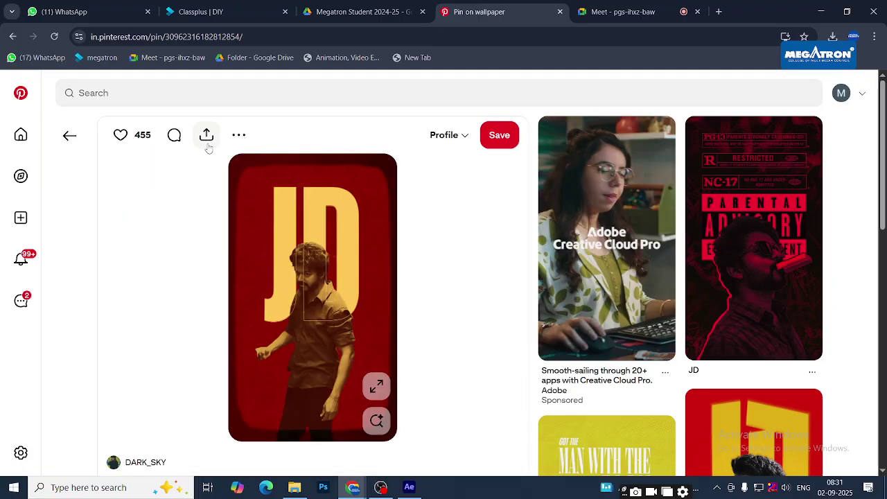
click(238, 134)
click(229, 172)
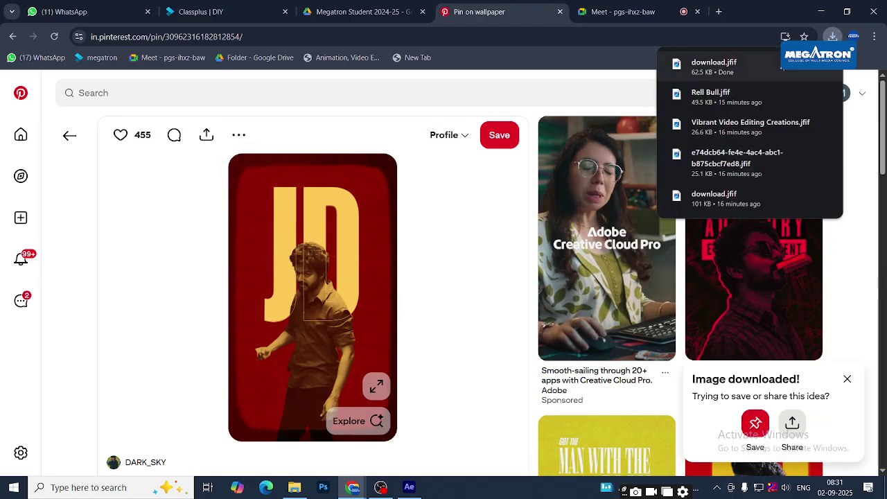
Try to move the downloaded JD poster image from Downloads into the After effects 1 sept 2025 > lect_2 > Footages folder on Local Disk (G:)
click(781, 66)
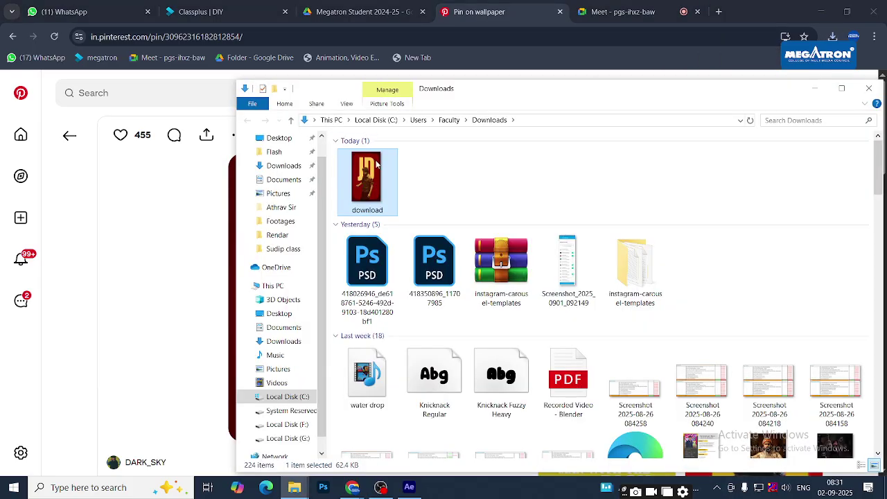
scroll(277, 332, down, 1)
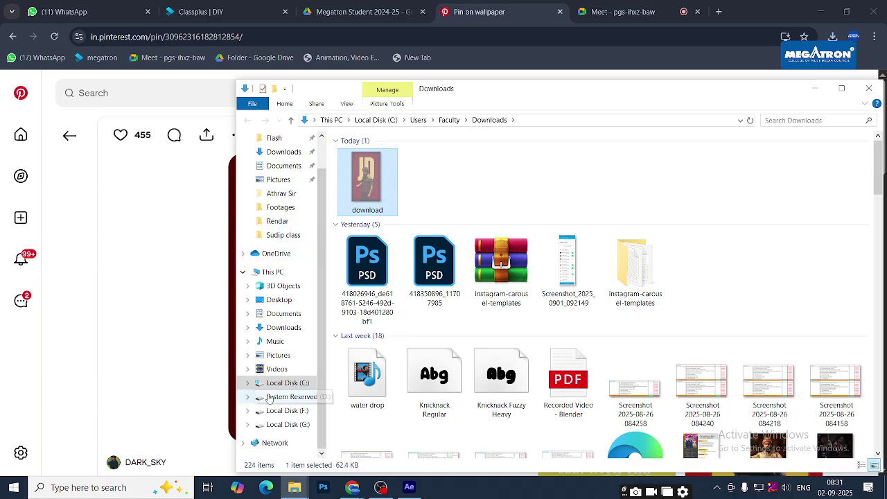
click(285, 424)
scroll(565, 225, down, 3)
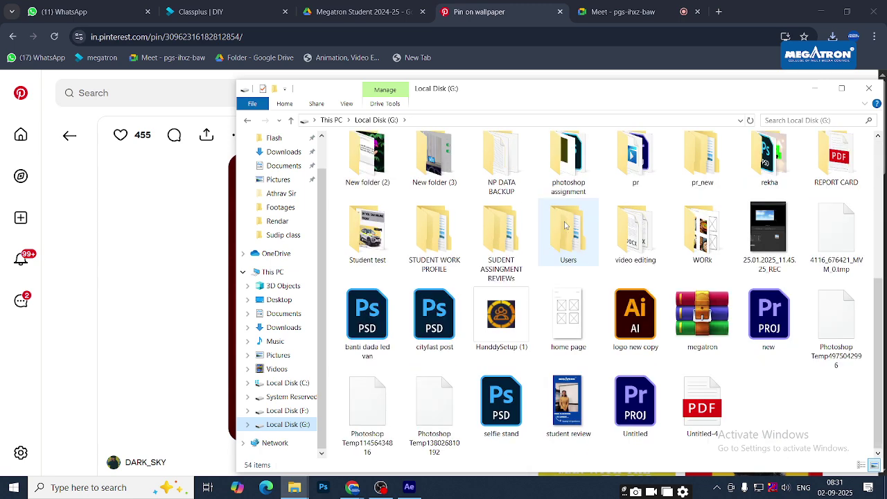
scroll(624, 221, up, 3)
double_click(769, 170)
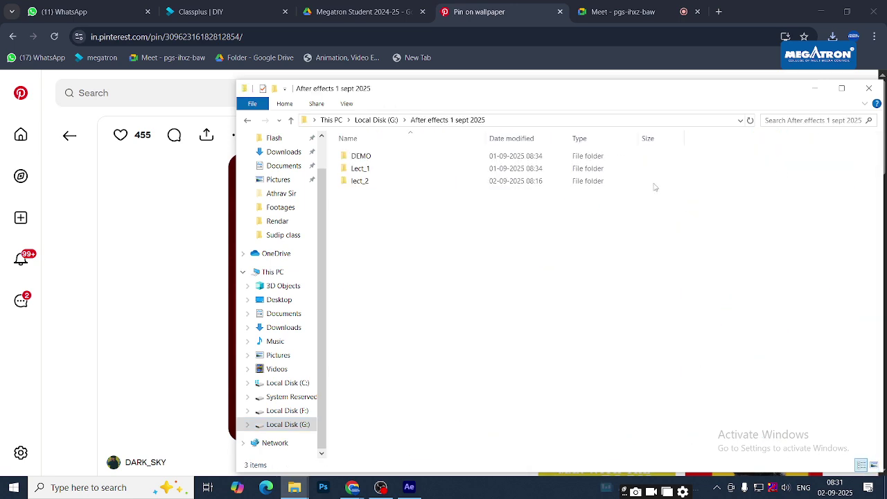
double_click(420, 186)
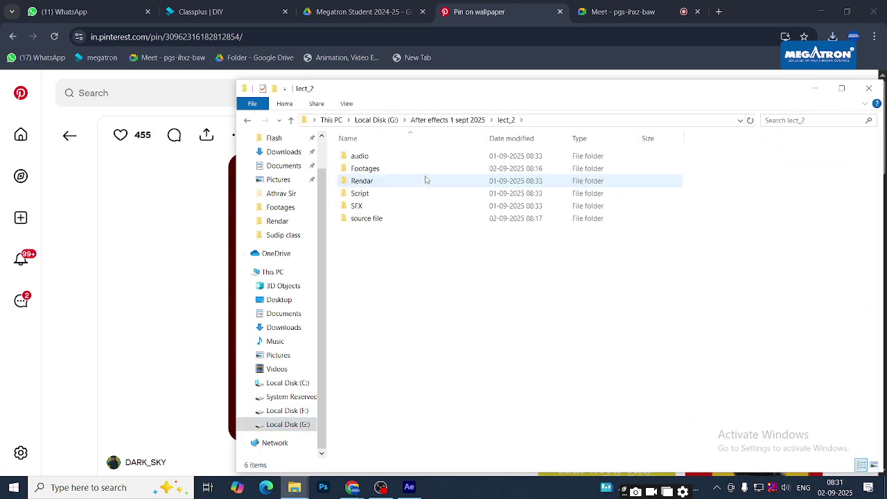
double_click(430, 168)
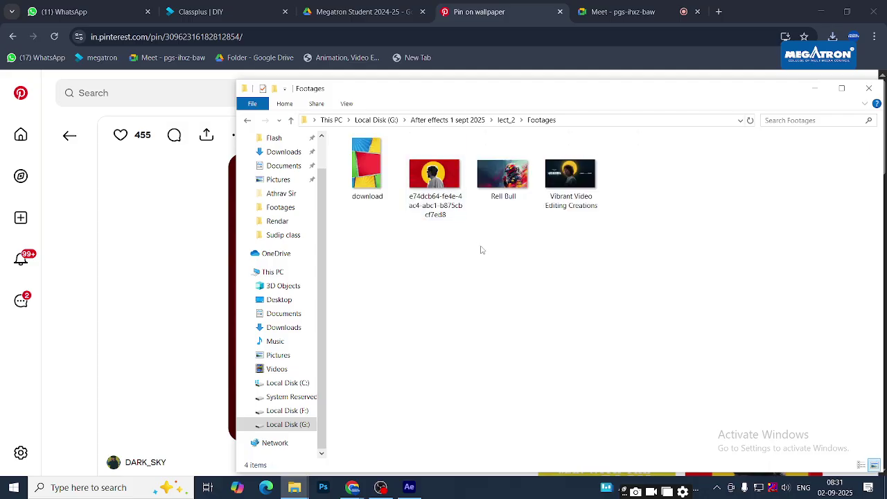
key(ctrl+v)
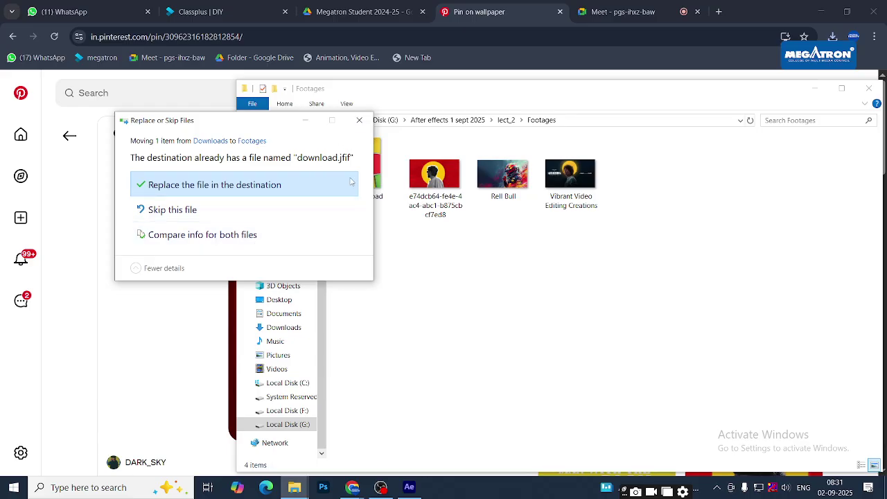
click(362, 122)
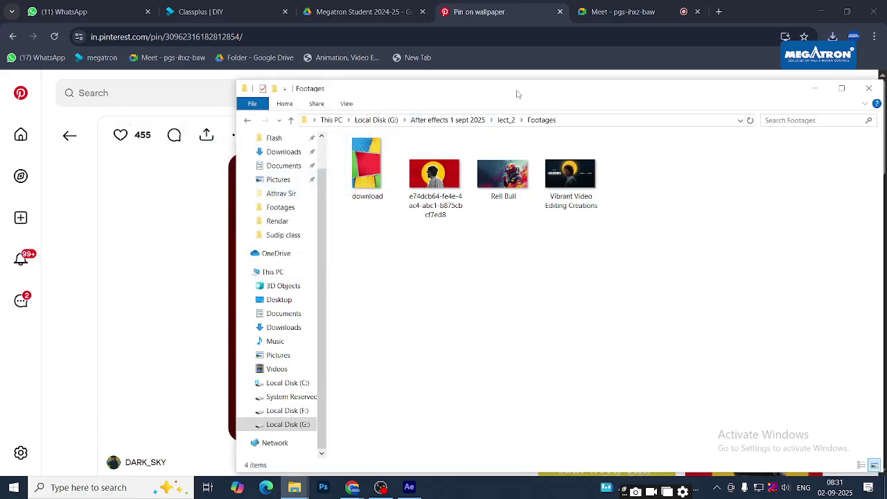
Open a second File Explorer window at the Downloads folder and rename the JD poster image as dfd
drag(517, 94, 398, 56)
key(ctrl+n)
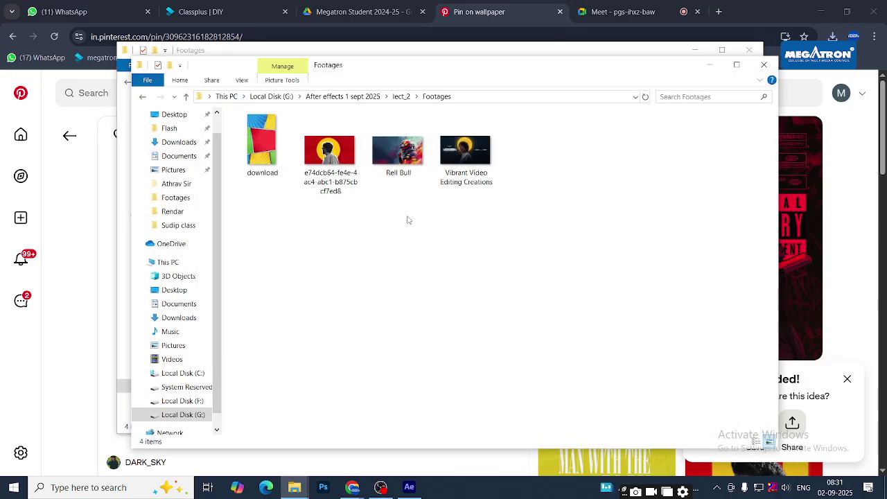
click(179, 142)
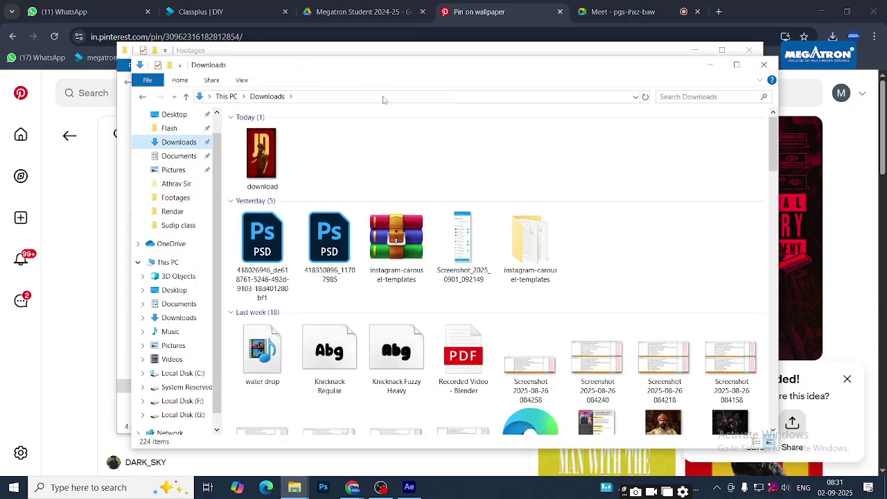
click(270, 160)
key(F2)
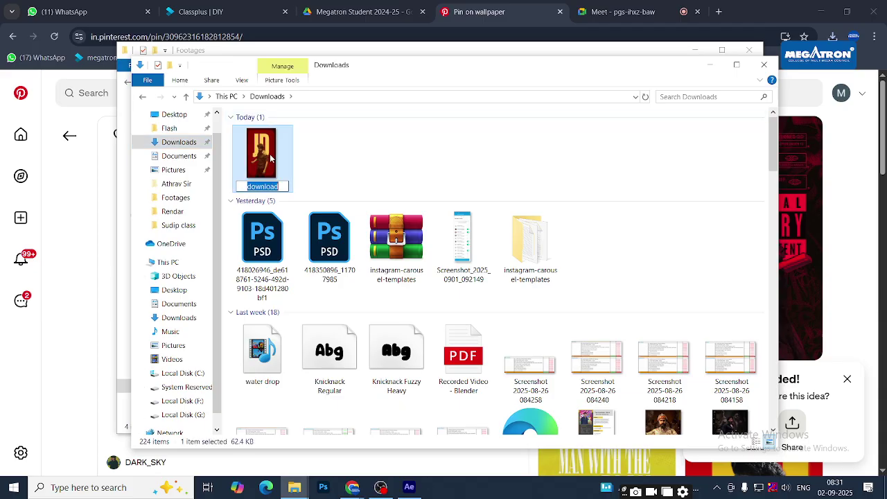
text(dfd)
key(Return)
Move the dfd image from Downloads into the lect_2 Footages folder
key(ctrl+x)
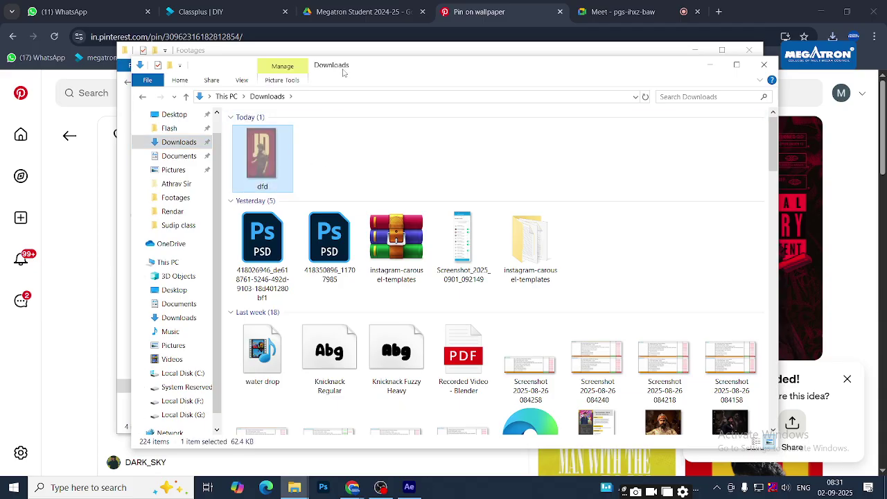
click(352, 55)
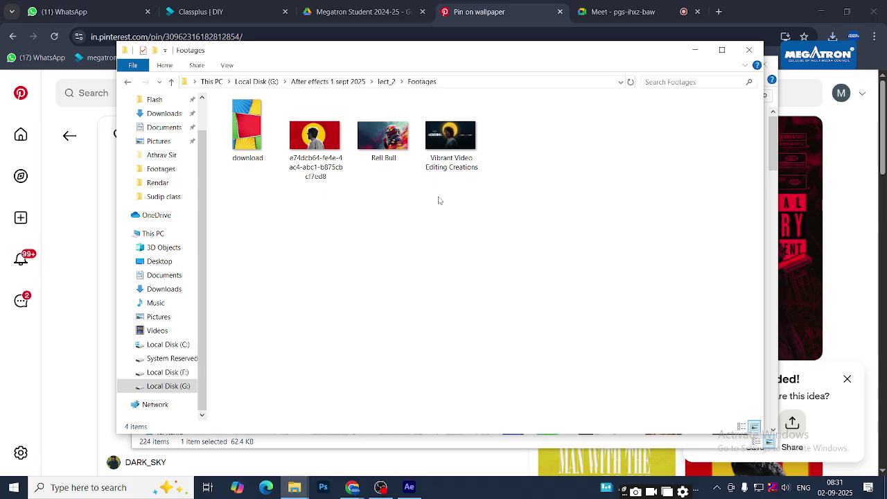
key(ctrl+v)
Import dfd.jfif from the Footages folder into the After Effects project
drag(519, 139, 94, 261)
key(alt+Tab)
key(Tab)
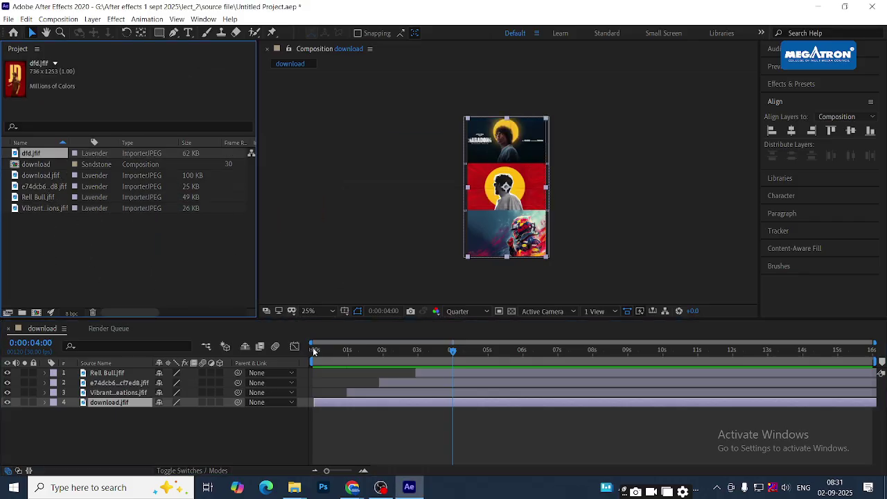
Preview the composition from the beginning through the appearance of the Rell Bull.jfif layer
drag(337, 350, 295, 352)
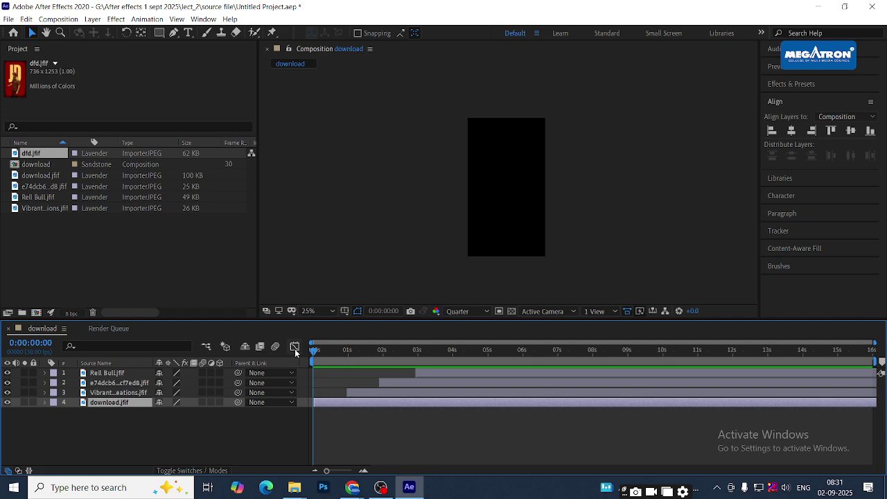
key(space)
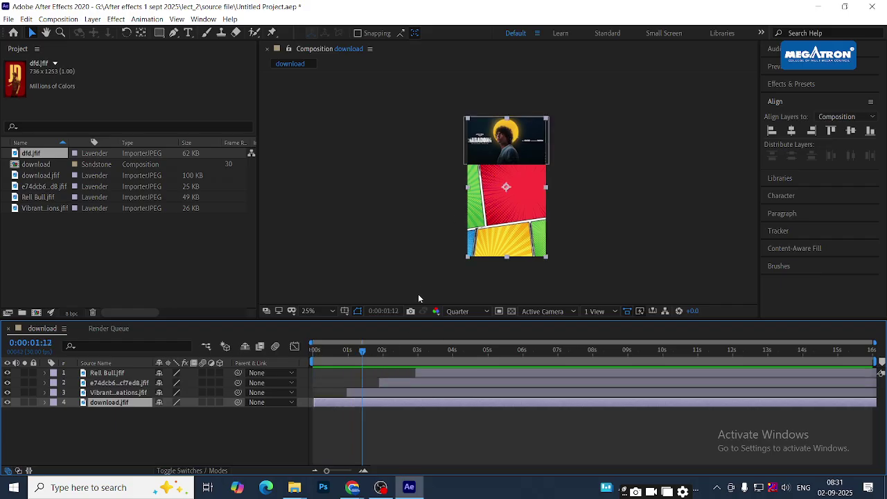
key(space)
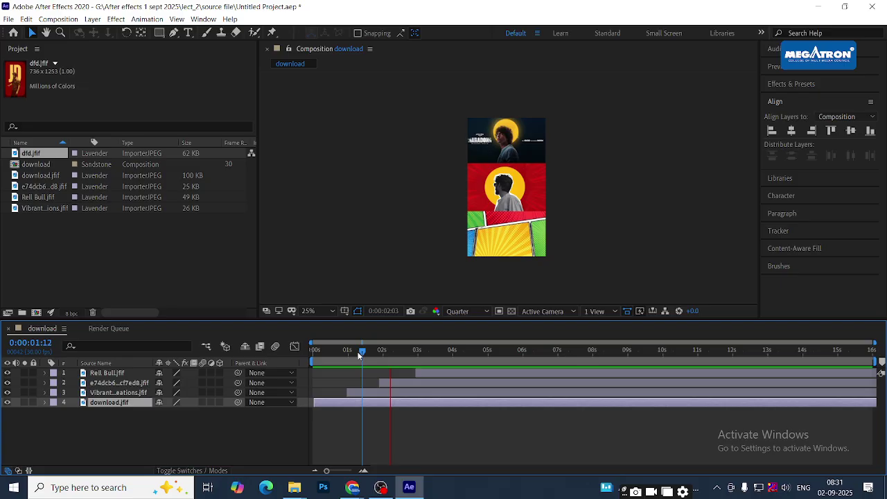
key(space)
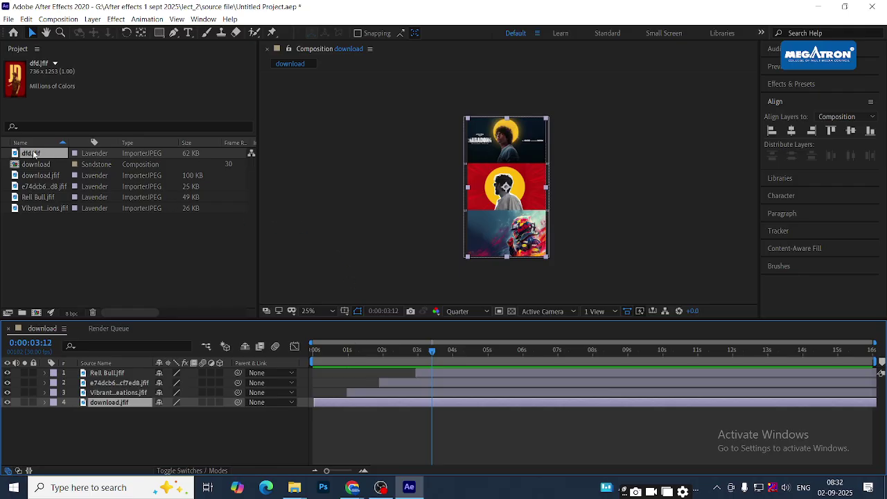
Add dfd.jfif as a layer beneath download.jfif and extend its end to the end of the composition
drag(34, 153, 125, 427)
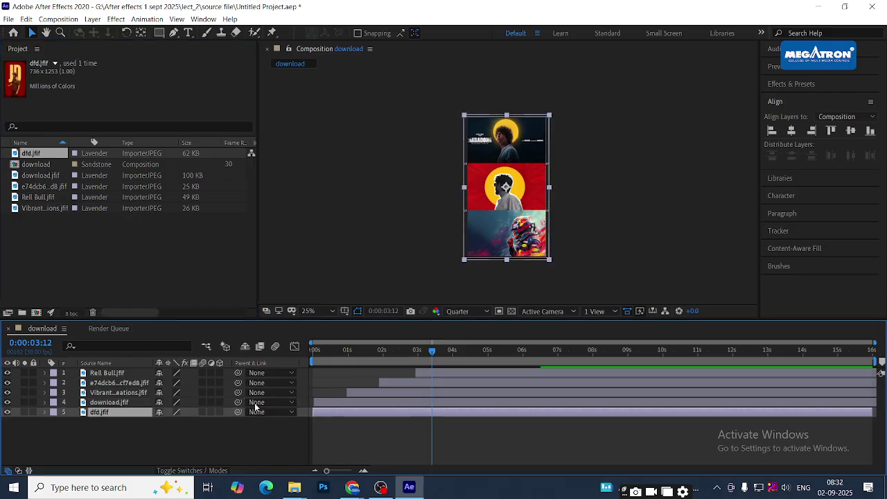
click(433, 401)
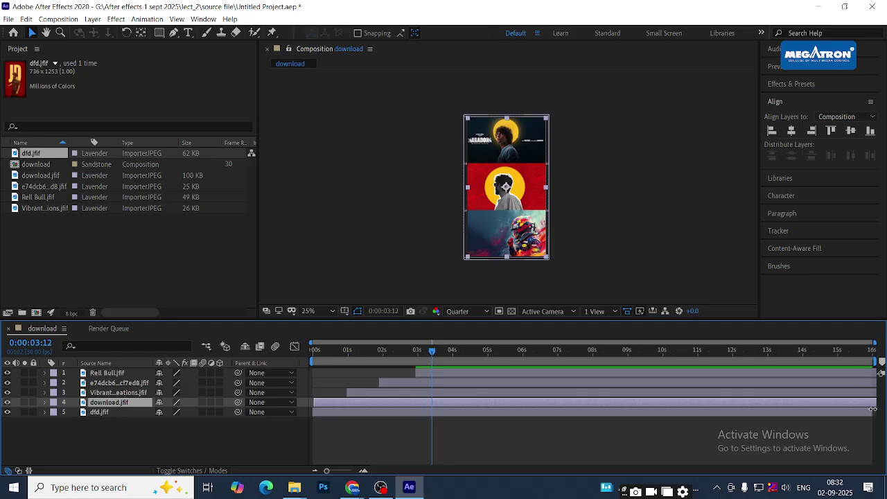
mouse_move(872, 410)
mouse_down()
mouse_move(488, 397)
mouse_move(874, 397)
mouse_up()
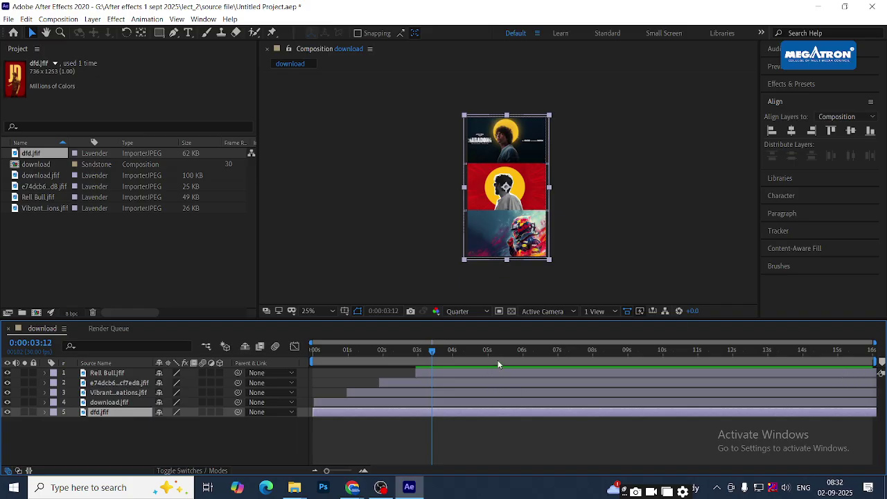
Set the current time to 0:00:04:00 and hide the Rell Bull, e74dcb64 and Vibrant Video Editing Creations layers
click(434, 353)
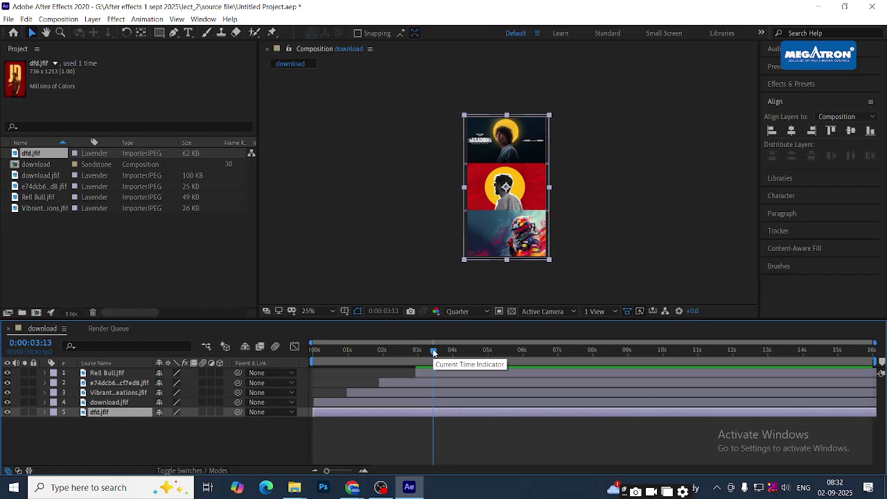
drag(434, 353, 453, 352)
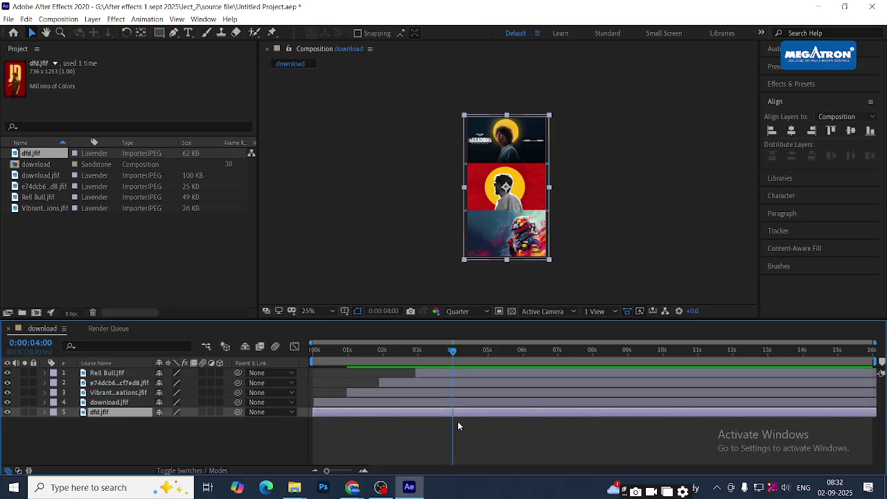
click(457, 402)
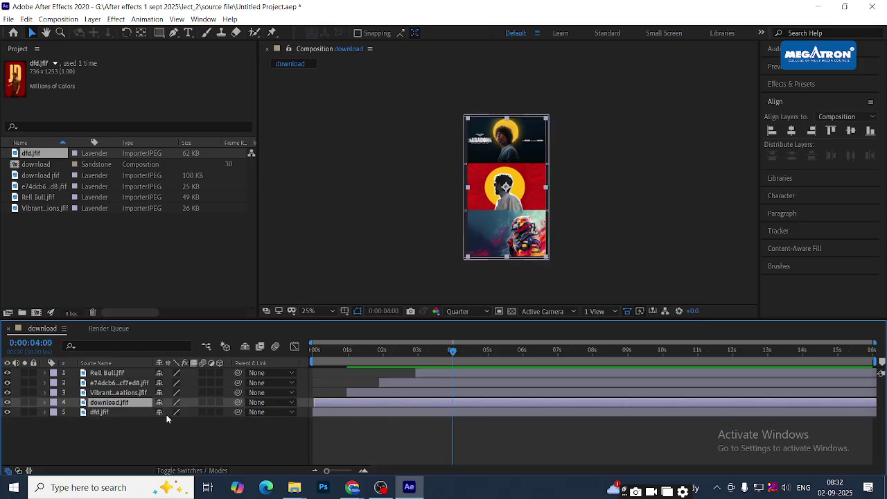
click(8, 384)
click(8, 392)
click(7, 373)
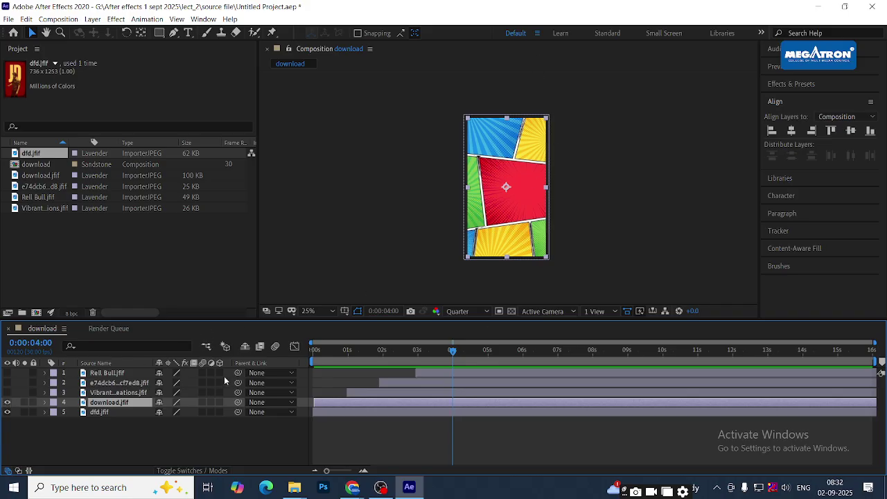
Hide the download.jfif layer to check the dfd.jfif picture beneath it, and show the layer again
click(110, 413)
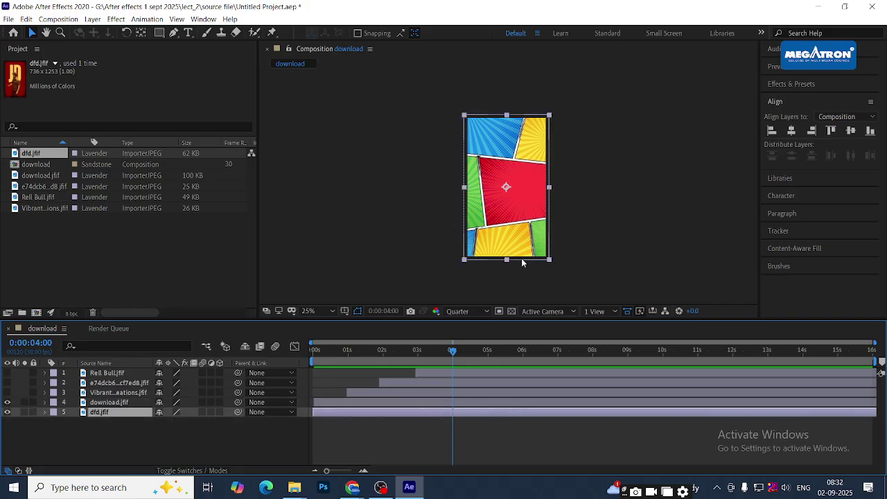
click(7, 402)
click(6, 402)
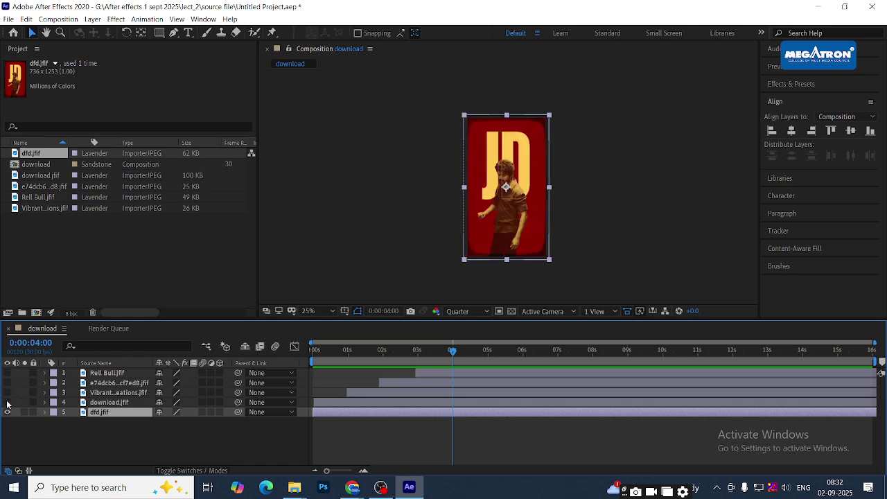
click(7, 402)
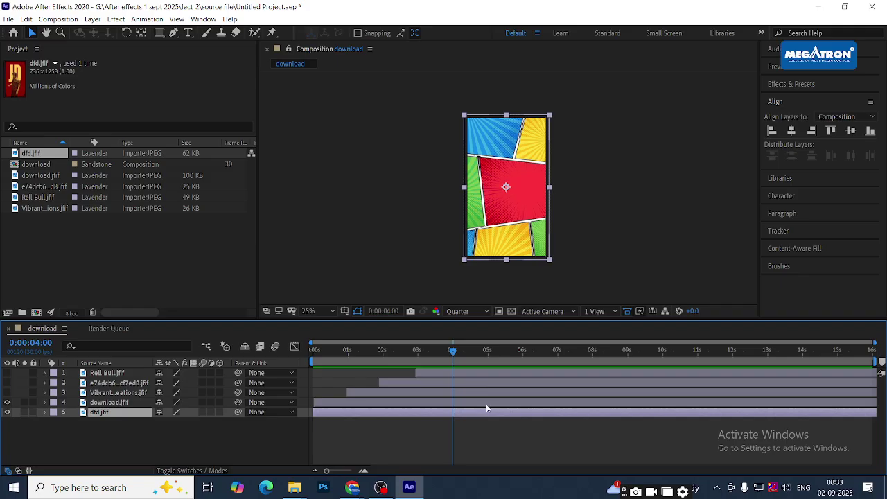
Trim the end of the download.jfif layer to 0:00:04:00
click(469, 420)
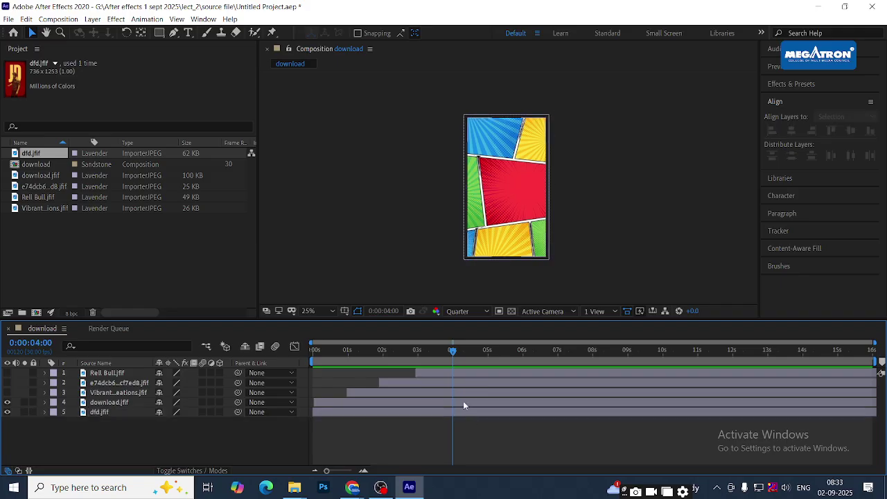
click(464, 402)
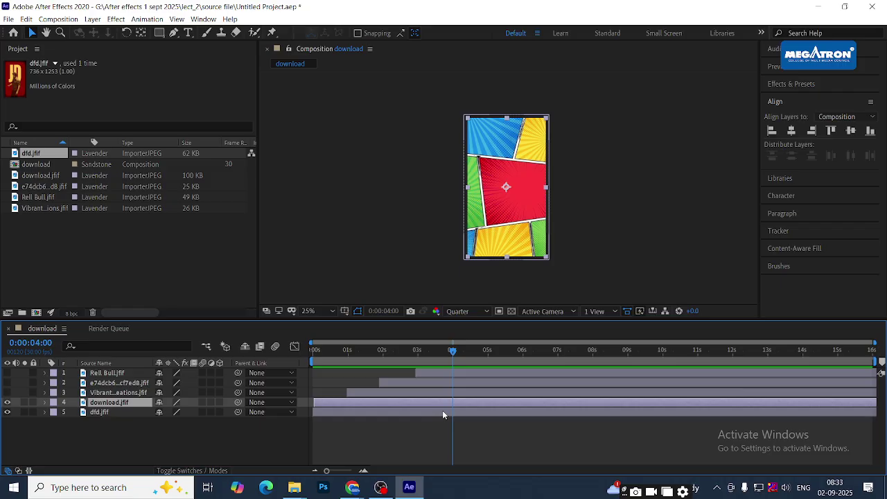
key(alt+bracketright)
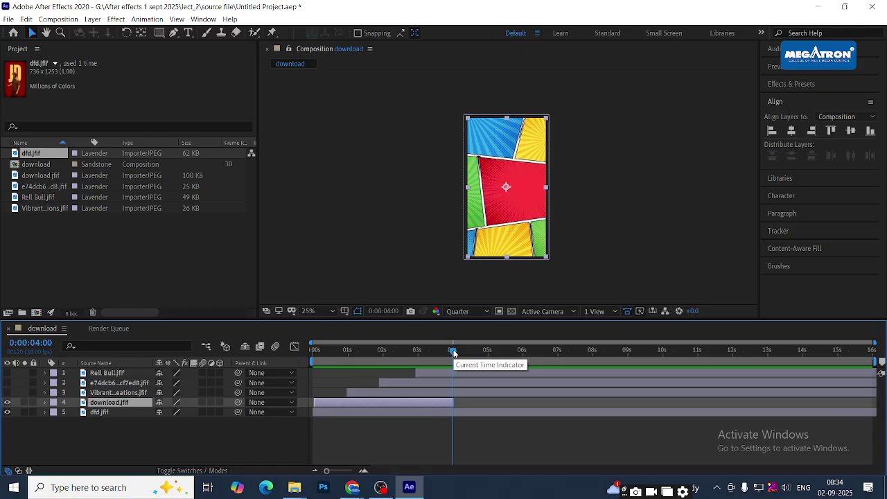
Set the current time to 0:00:03:29 and trim the end of the download.jfif layer to it
click(433, 427)
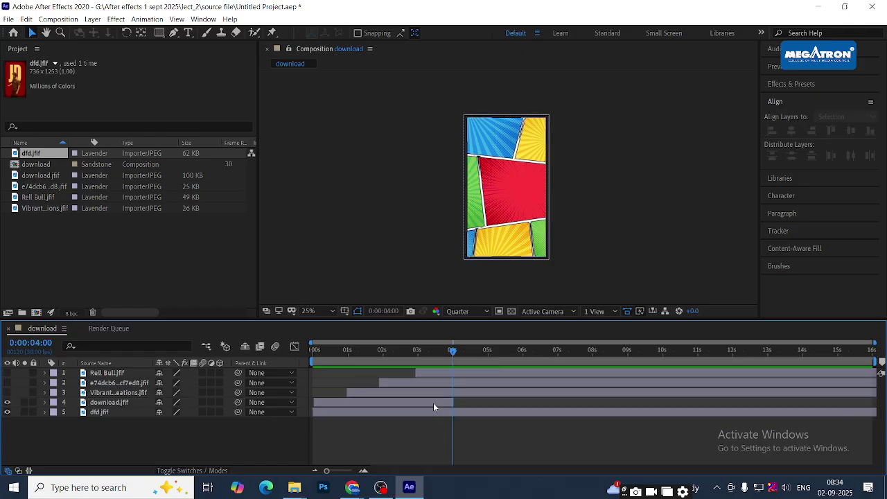
click(433, 402)
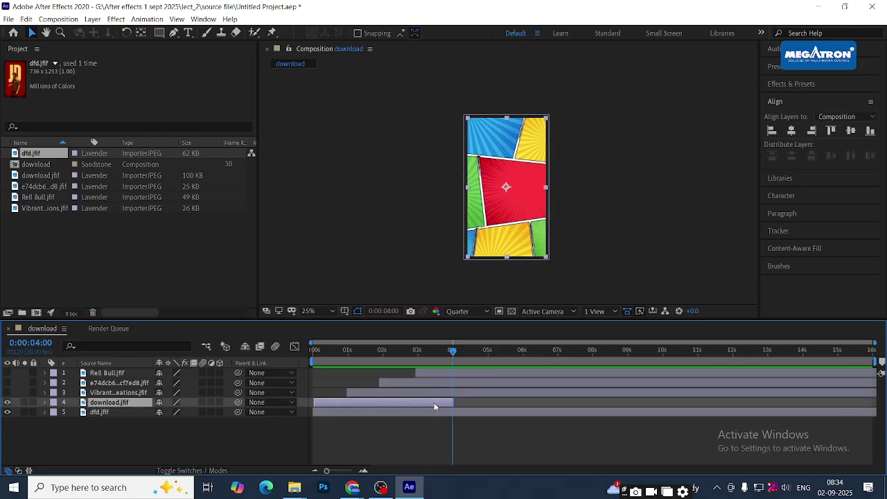
click(452, 352)
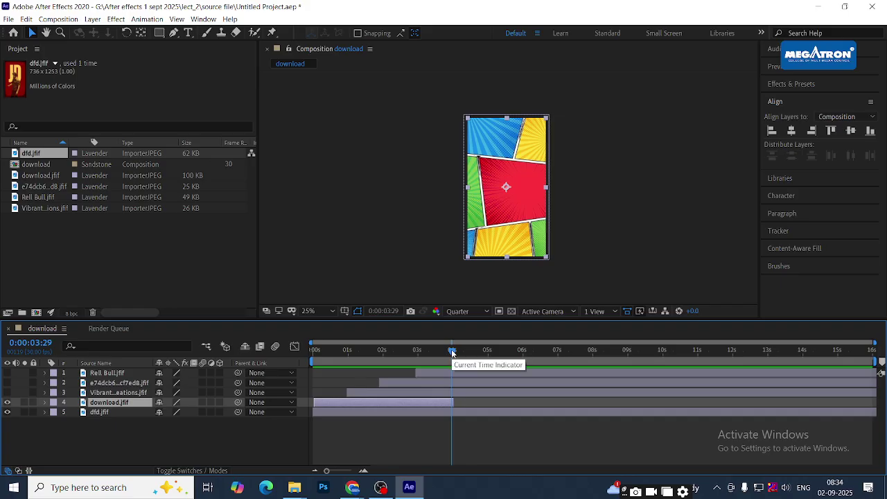
key(alt+bracketright)
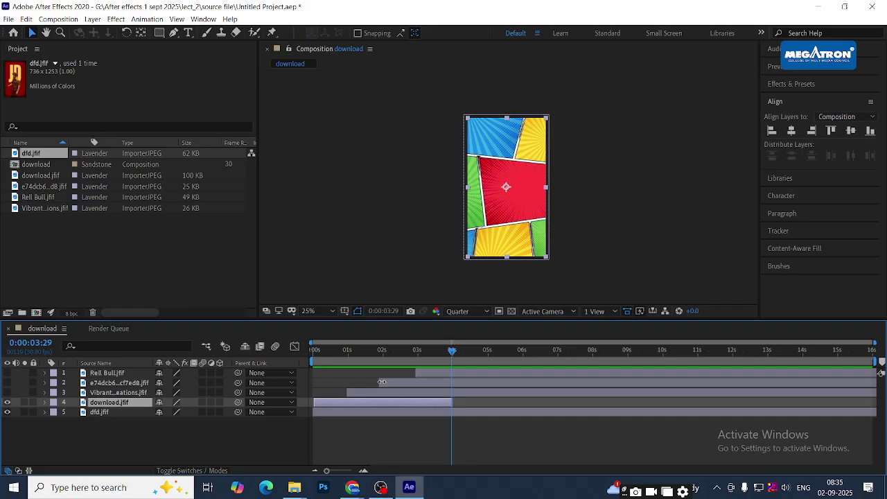
click(446, 412)
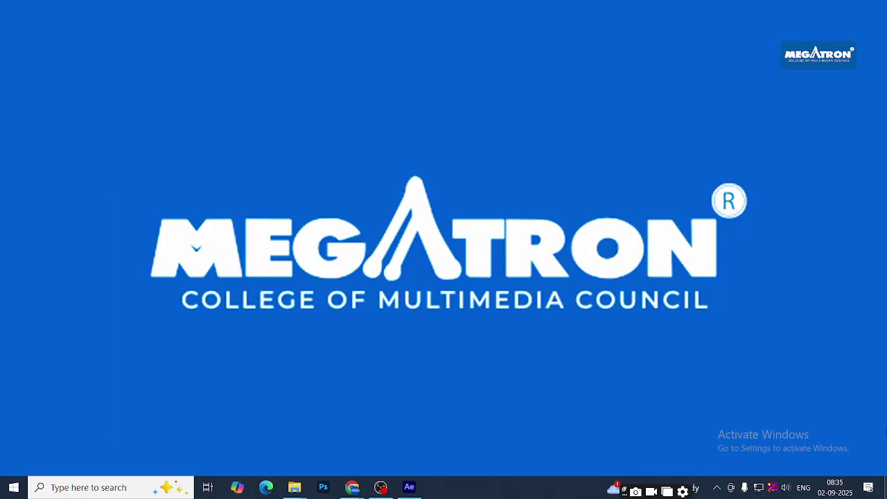
click(410, 487)
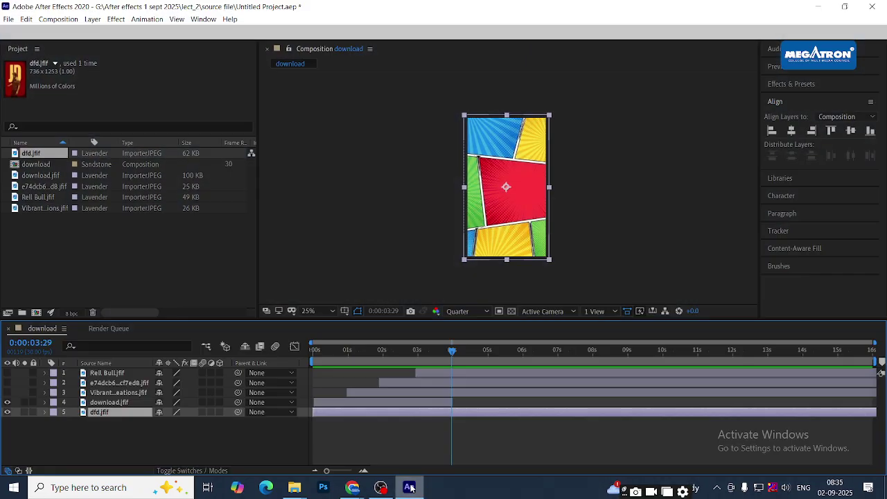
click(437, 403)
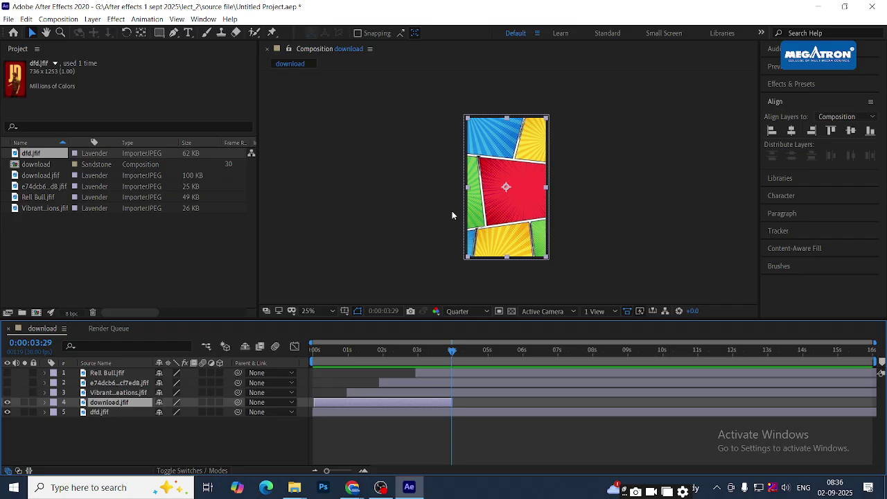
click(474, 413)
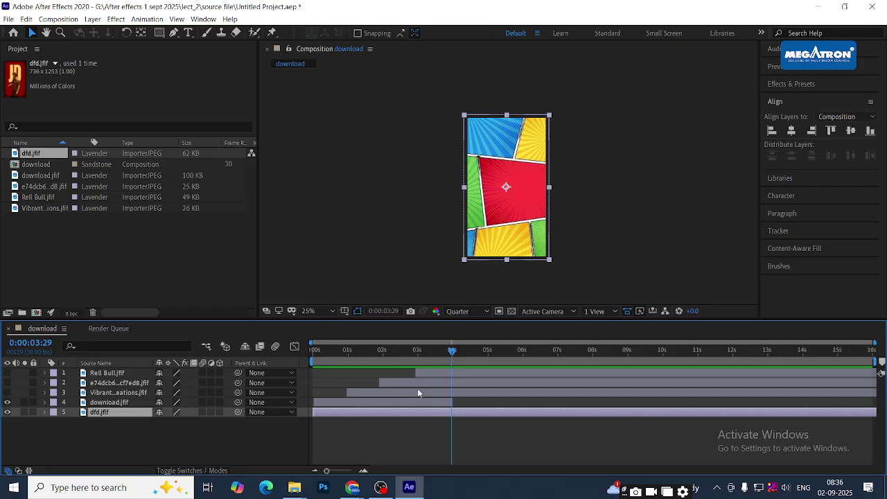
Set the current time to 0:00:03:29 and trim the start of the dfd.jfif layer to it
click(315, 349)
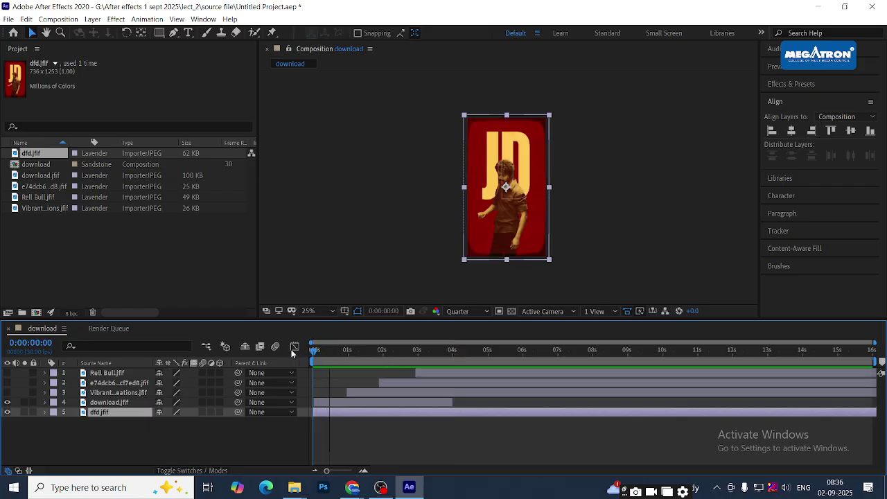
drag(450, 350, 451, 350)
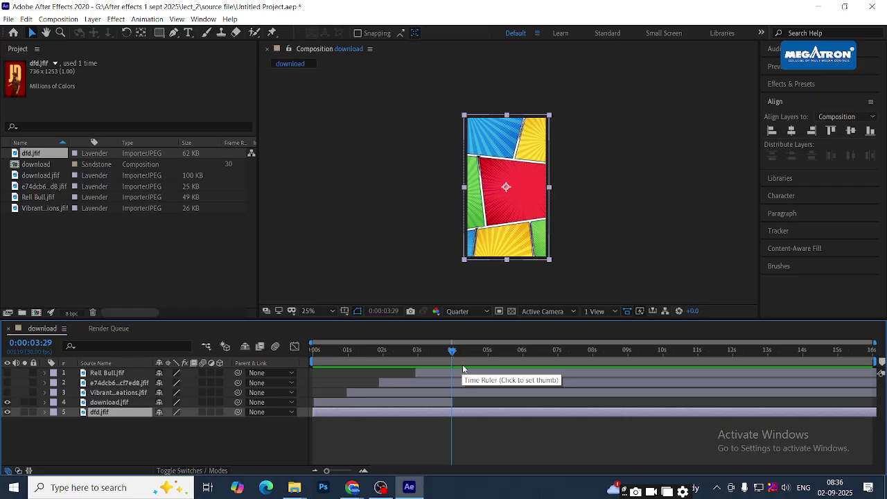
click(456, 419)
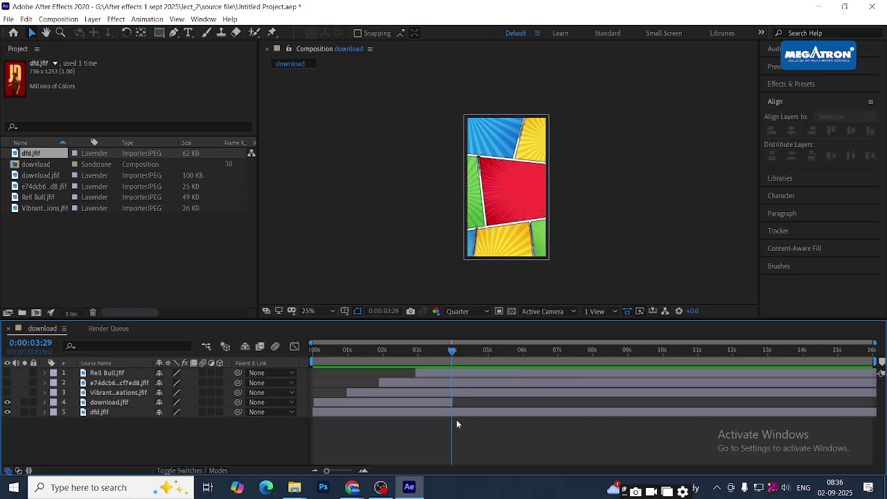
click(456, 413)
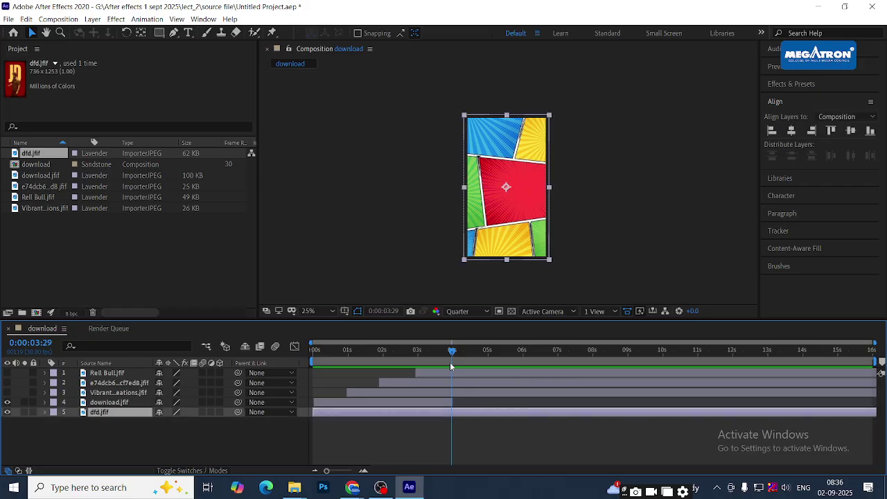
key(alt+])
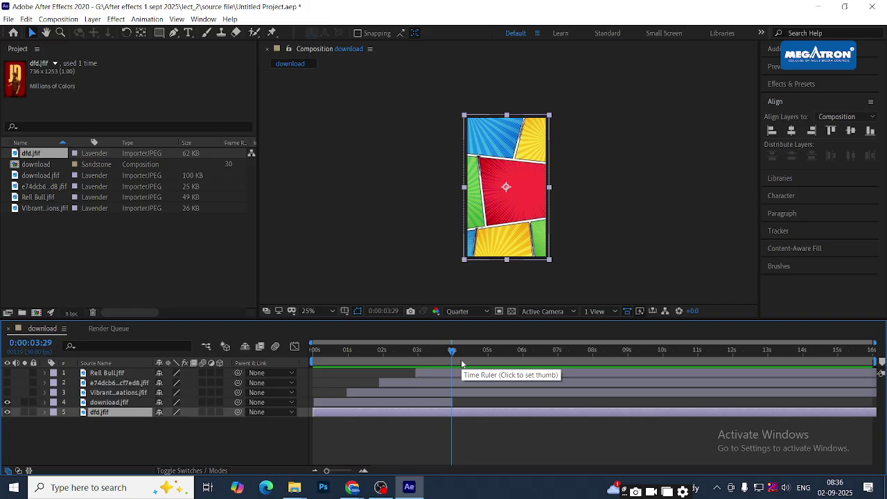
key(alt+[)
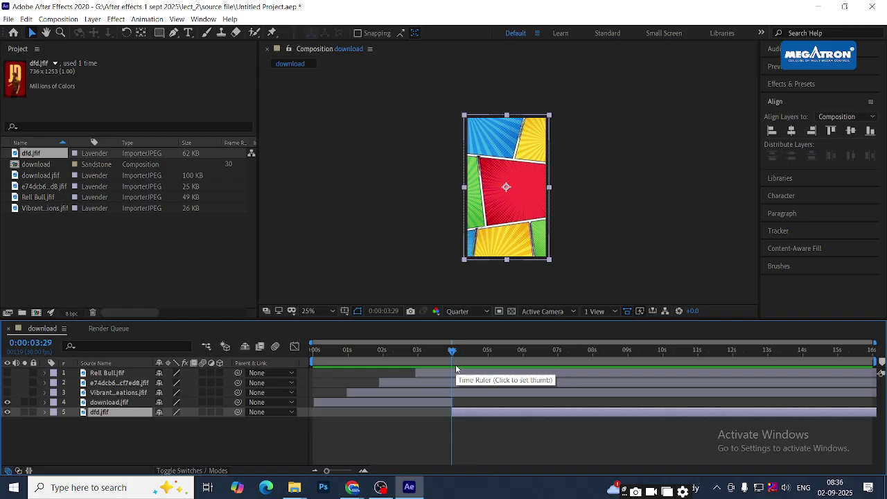
Switch to the Google Meet call in Chrome to check its participants, and return to After Effects
key(alt+Tab)
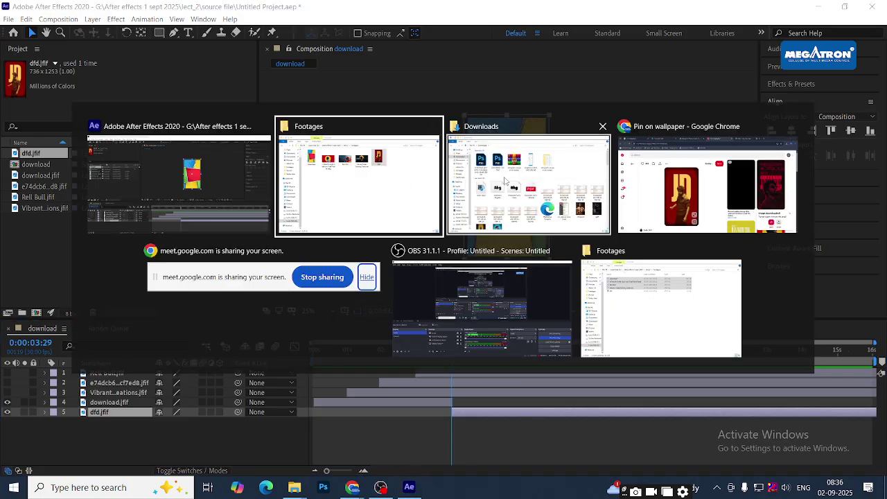
click(662, 187)
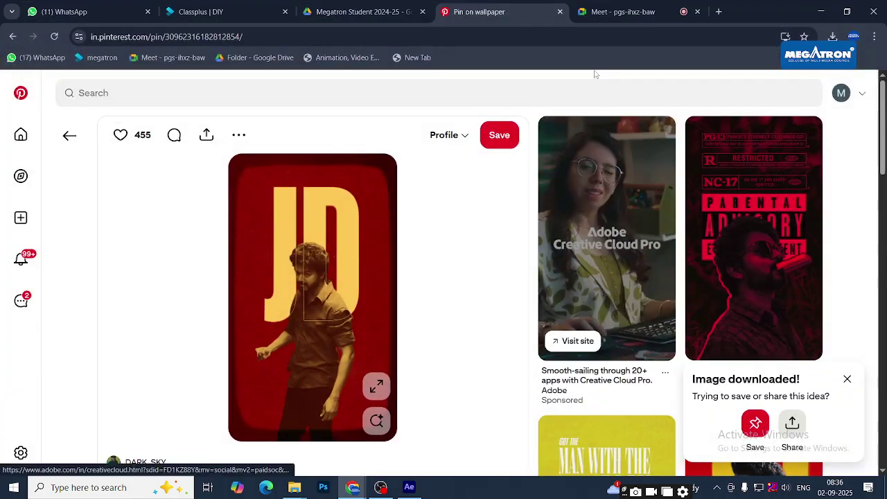
click(353, 11)
click(626, 14)
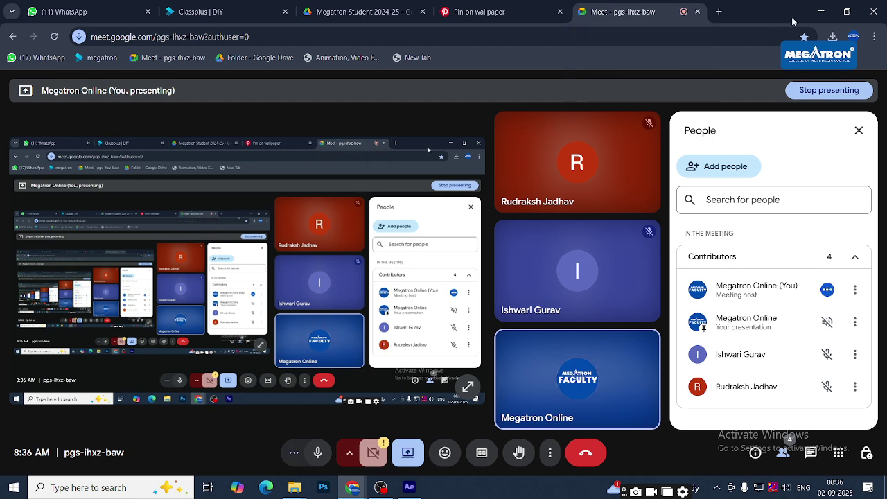
click(820, 12)
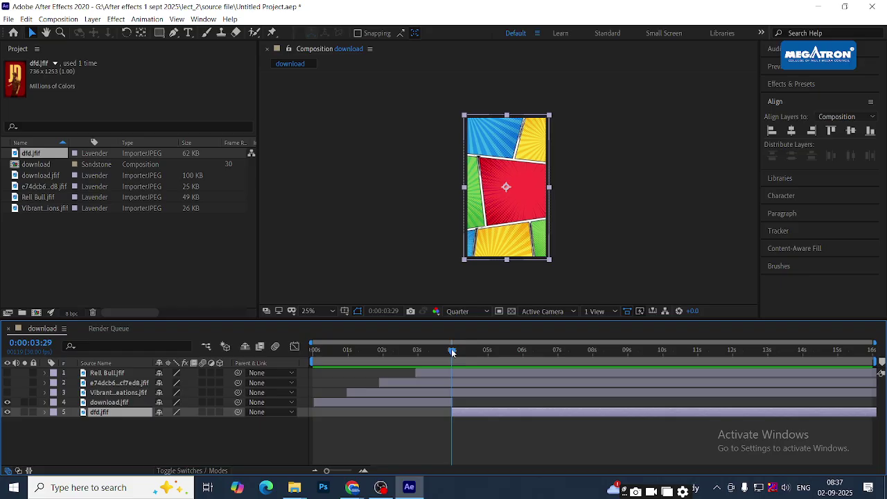
Preview the cut from the download.jfif layer to the dfd.jfif layer, starting at 0:00:03:23
drag(451, 351, 446, 352)
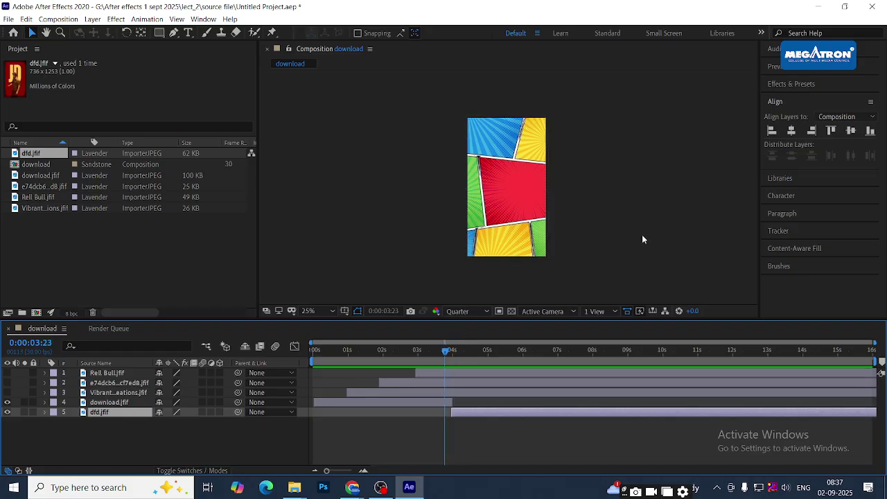
key(space)
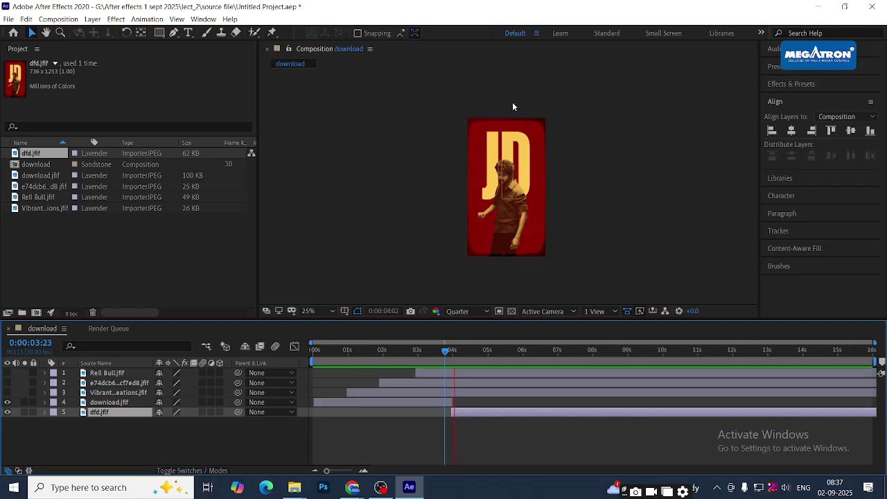
key(space)
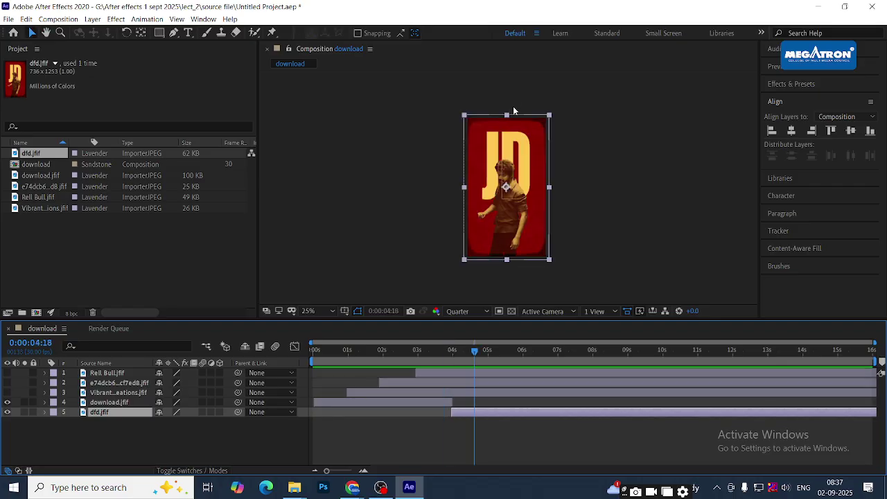
Set the current time to 0:00:04:21 and show the Vibrant Video Editing Creations, e74dcb64 and Rell Bull layers
drag(451, 350, 477, 350)
click(8, 393)
click(8, 382)
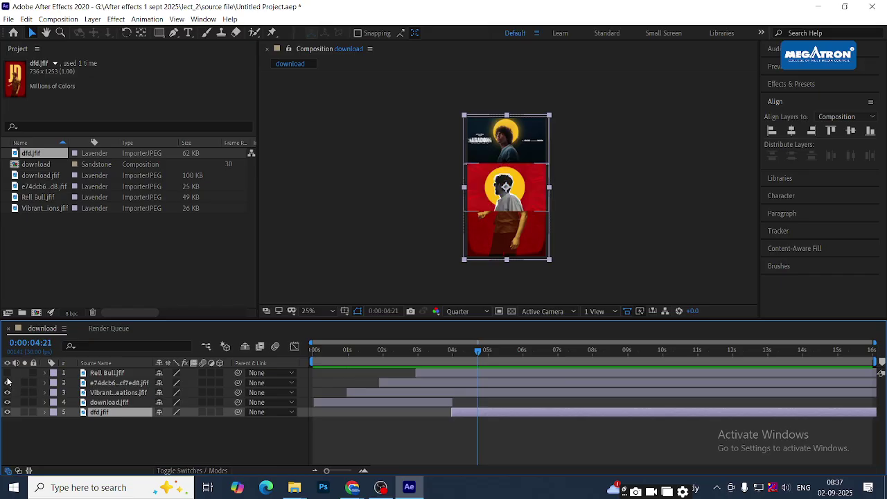
click(8, 372)
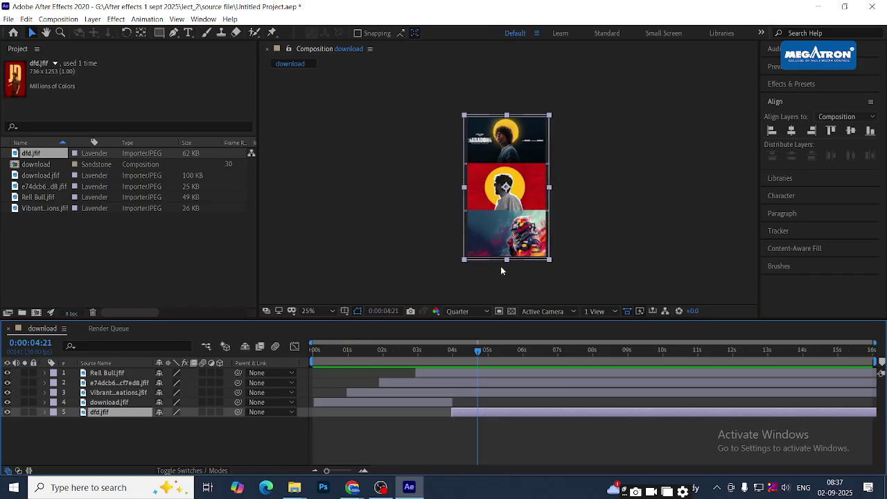
Preview the composition from 0:00:00:00 with all layers shown, ending at 0:00:04:21
drag(338, 351, 297, 345)
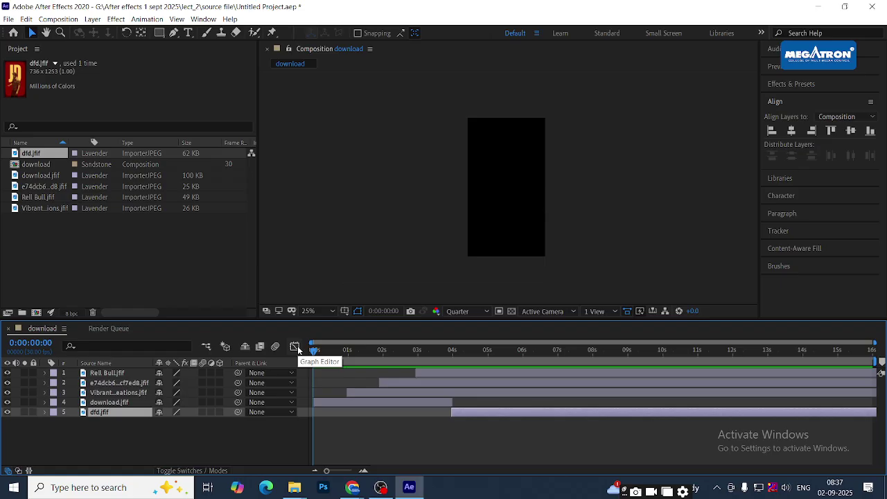
key(space)
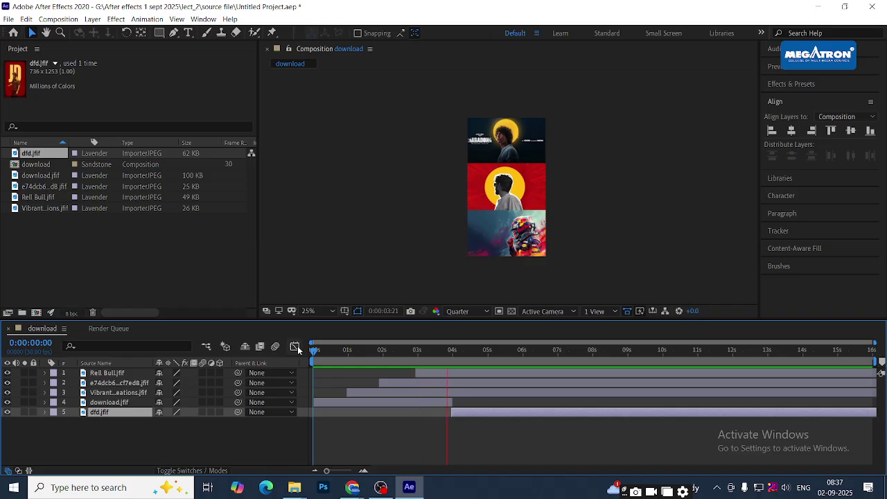
click(476, 350)
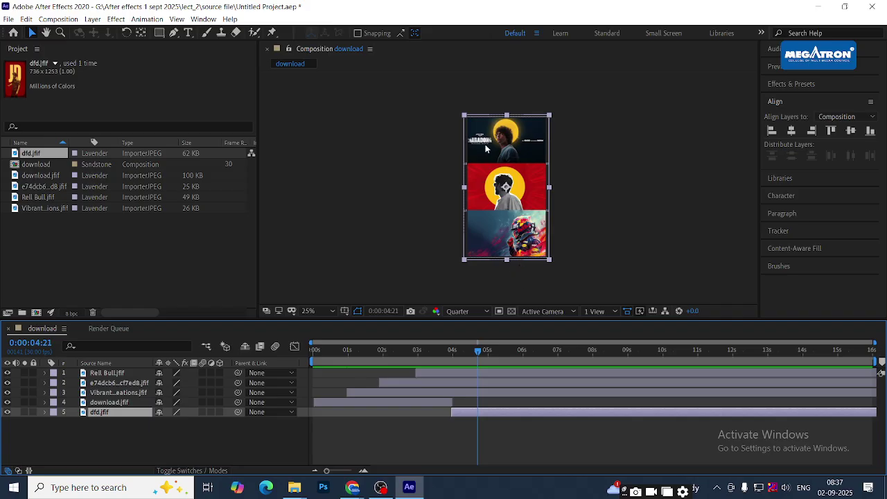
Examine how the Vibrant Video Editing Creations layer continues past the end of the download.jfif layer, scrubbing between 0:00:03:28 and 0:00:06:04
click(572, 150)
click(519, 142)
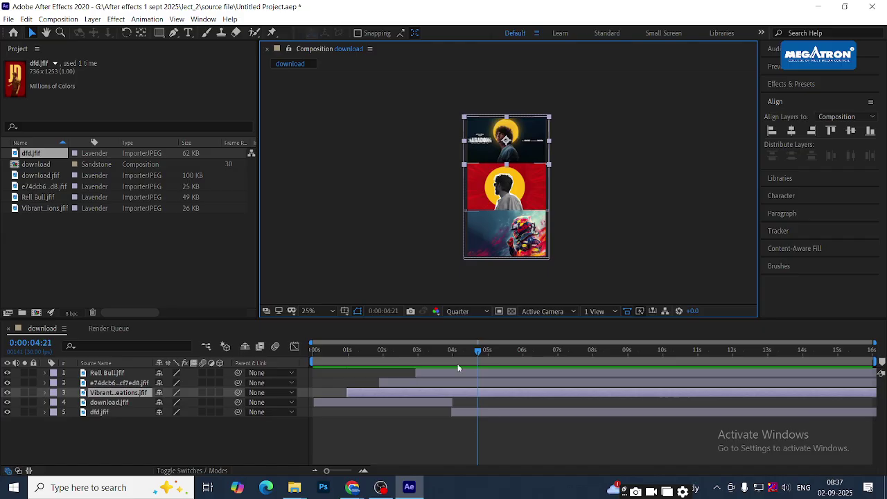
drag(480, 354, 451, 358)
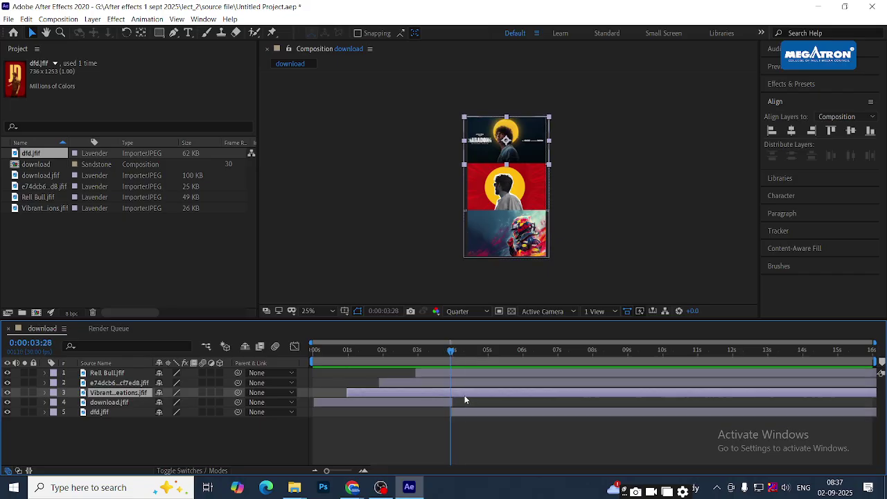
key(Return)
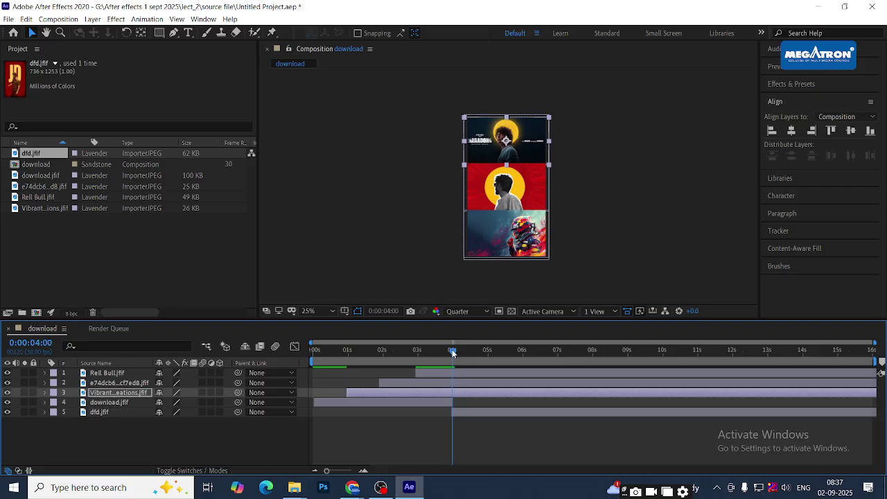
click(453, 353)
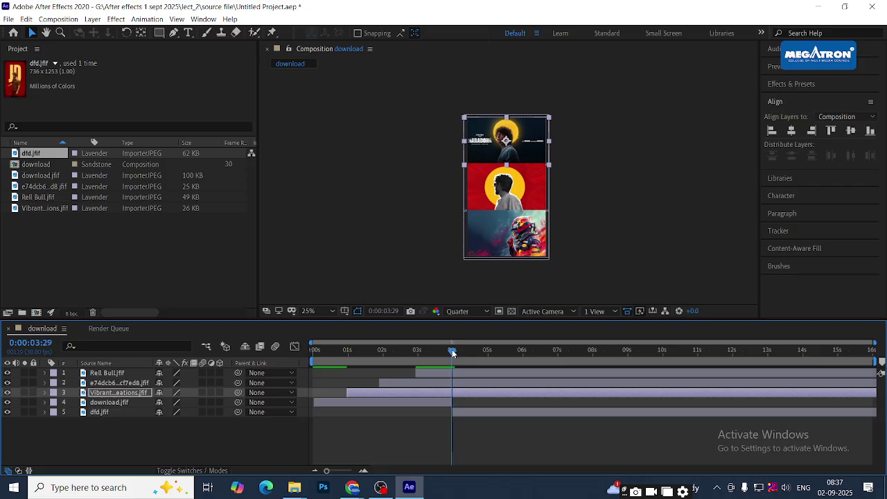
click(486, 353)
click(437, 402)
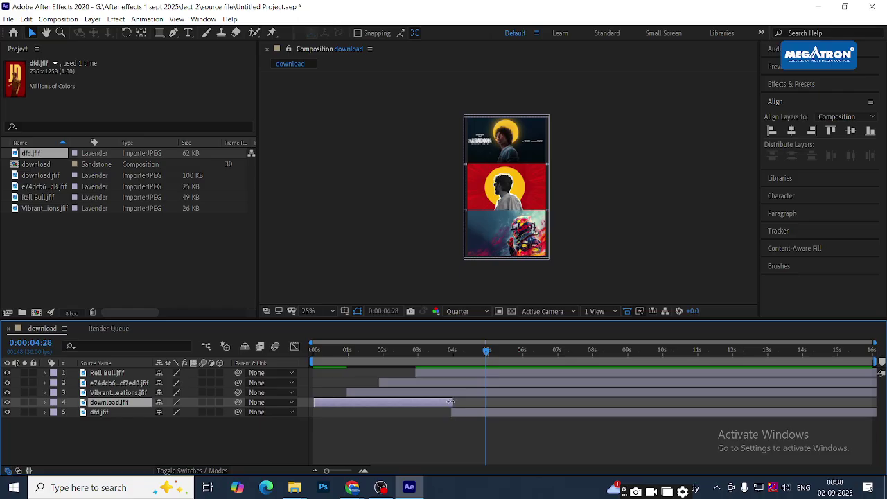
click(455, 392)
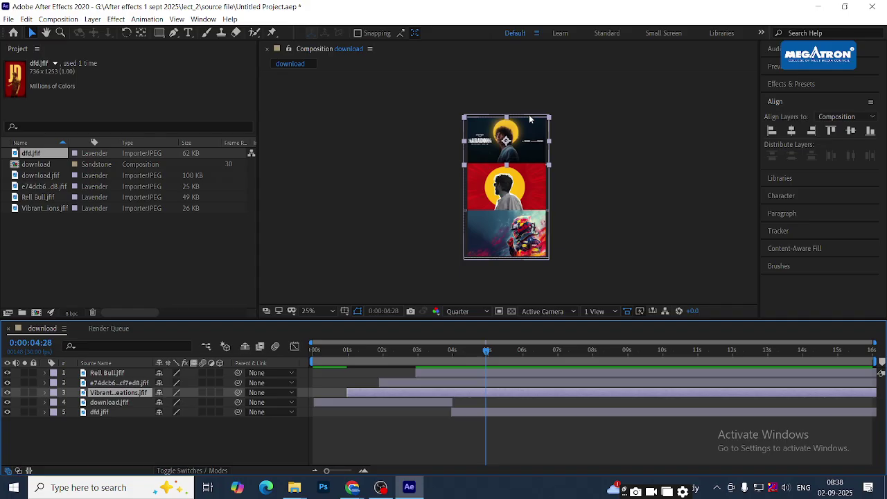
drag(485, 353, 451, 350)
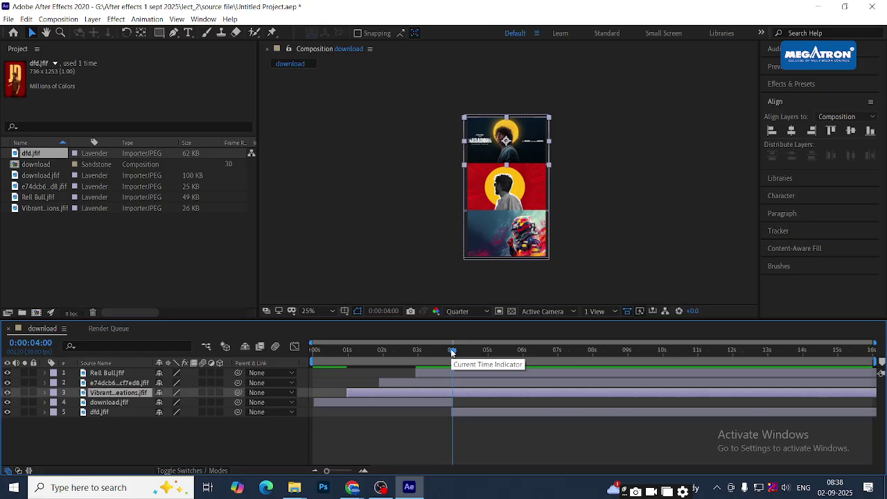
drag(457, 352, 528, 350)
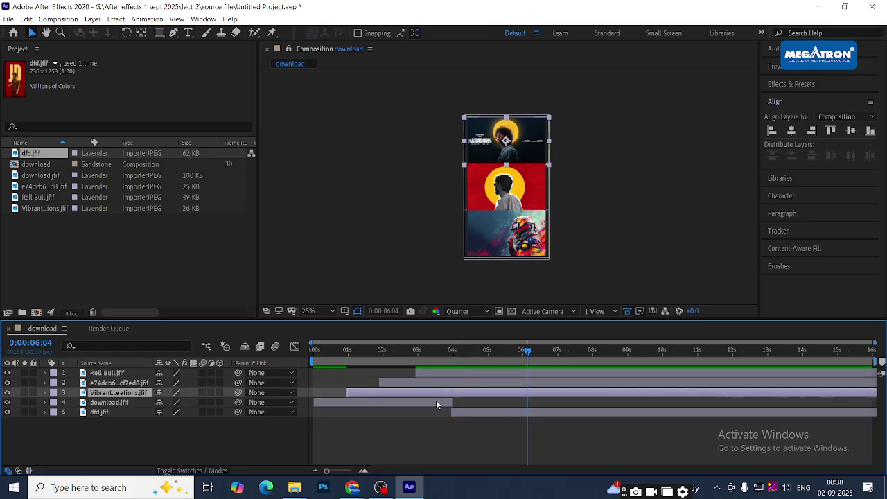
Jump the current time to the out point of the download.jfif layer and select the Vibrant Video Editing Creations layer
click(436, 402)
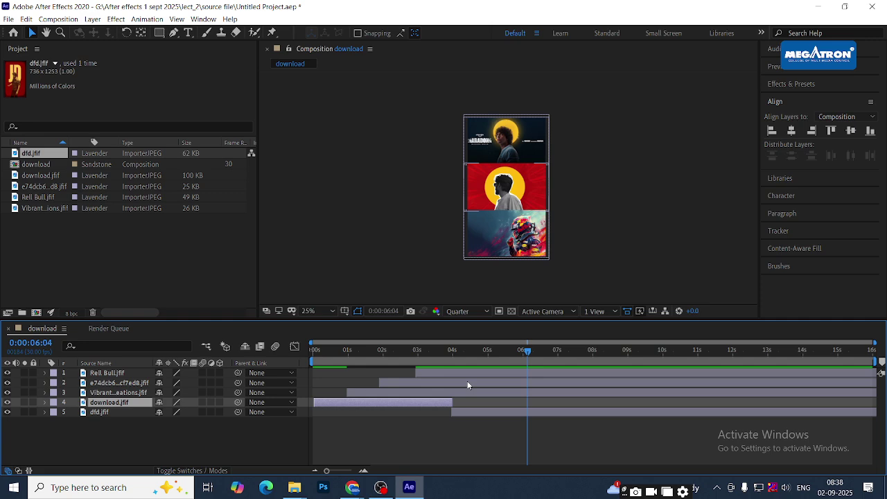
key(o)
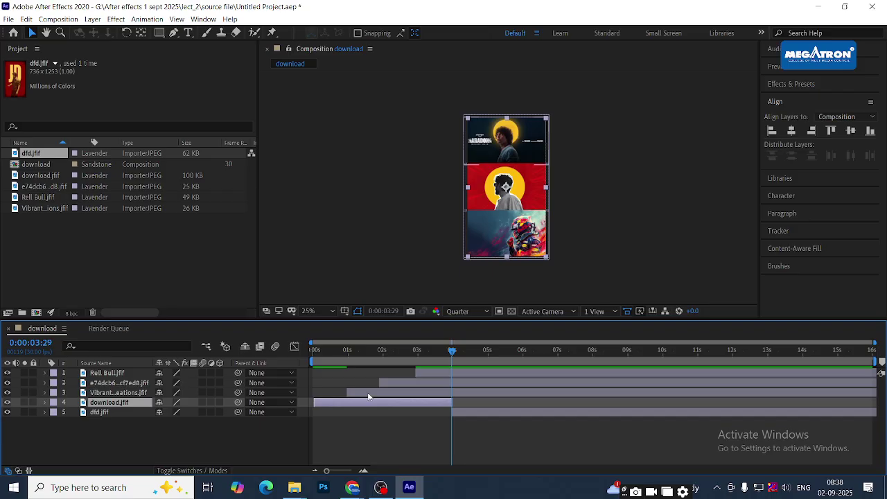
key(space)
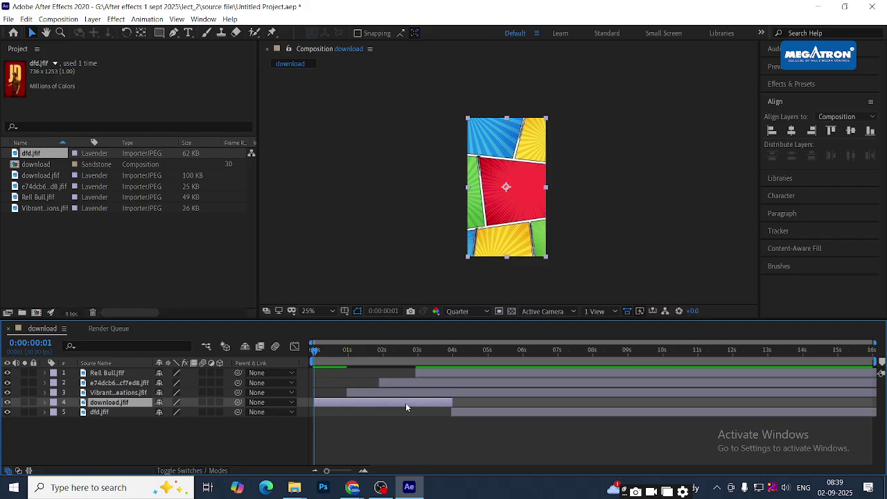
key(o)
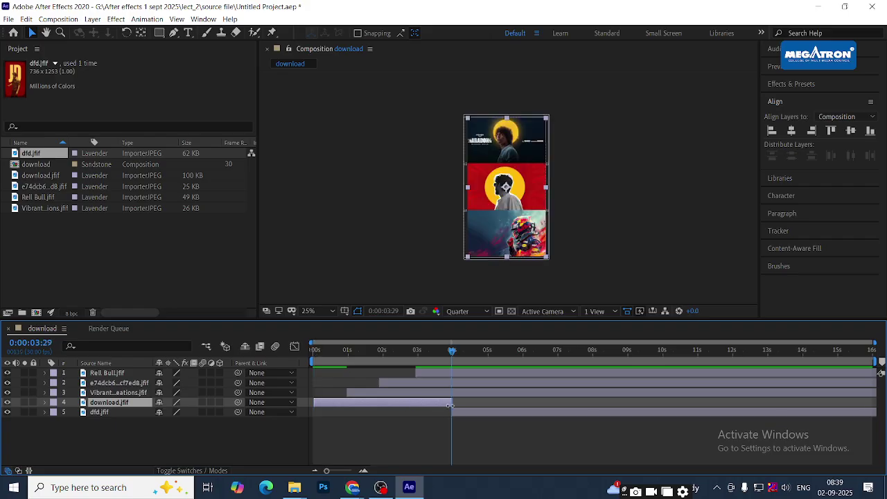
click(460, 393)
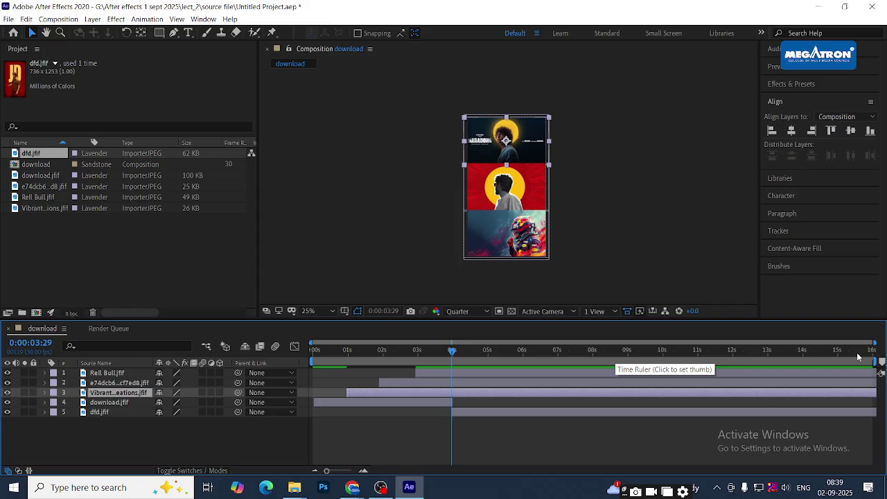
Trim the end of the Vibrant Video Editing Creations layer to 0:00:03:29 and the e74dcb64 layer to 0:00:05:01
key(alt+bracketright)
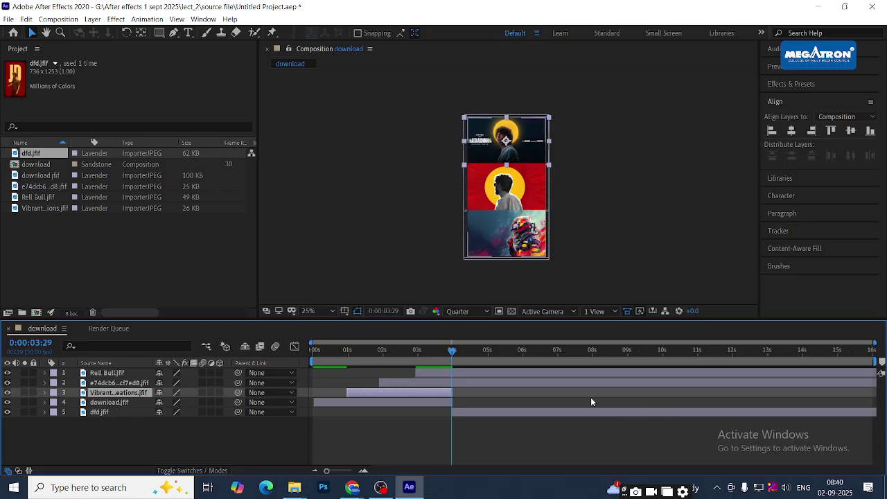
drag(451, 358, 488, 358)
click(489, 385)
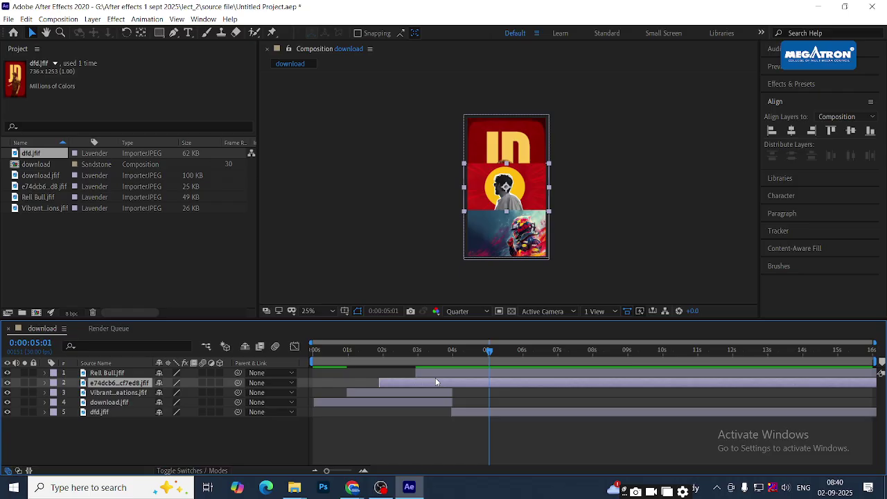
key(alt+bracketright)
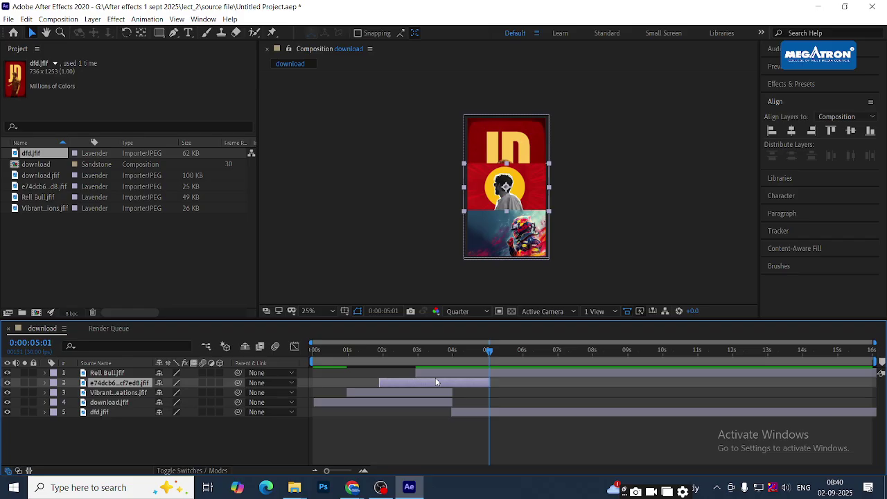
Trim the end of the Rell Bull layer to 0:00:06:00
click(522, 353)
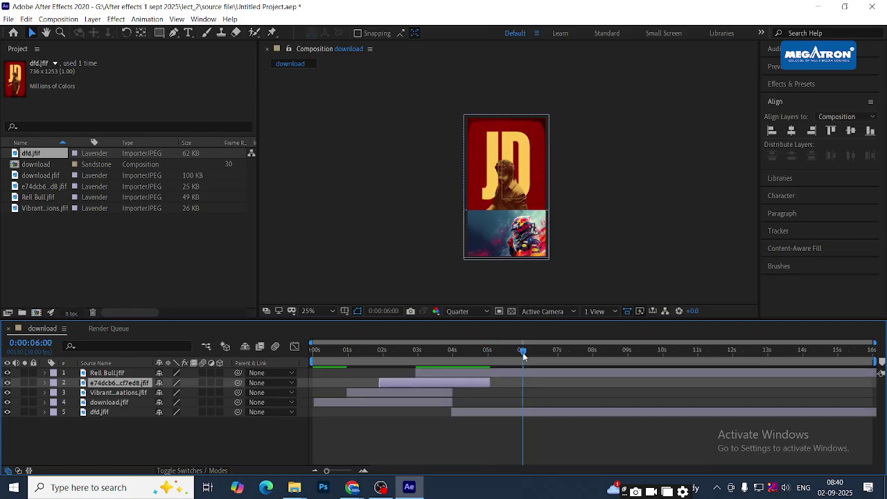
click(520, 373)
key(alt+bracketright)
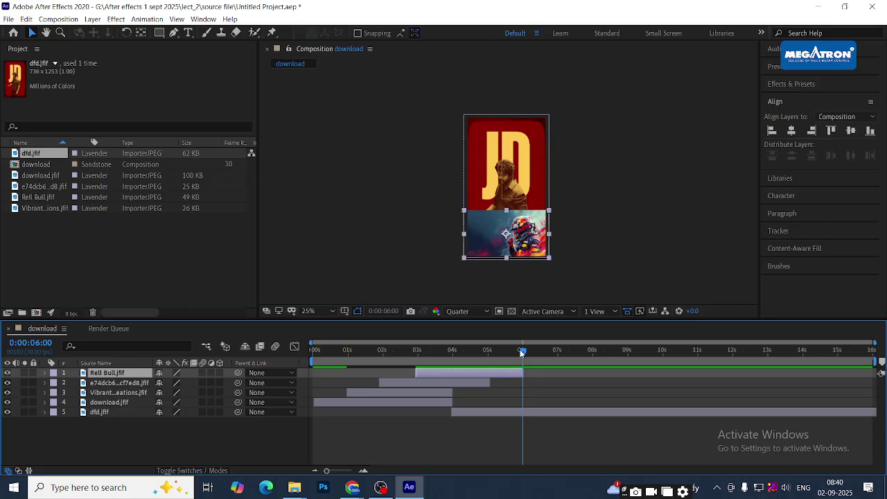
Preview the trimmed layers repeatedly from the start of the composition, also checking the frame at 0:00:07:14
drag(522, 351, 313, 350)
key(space)
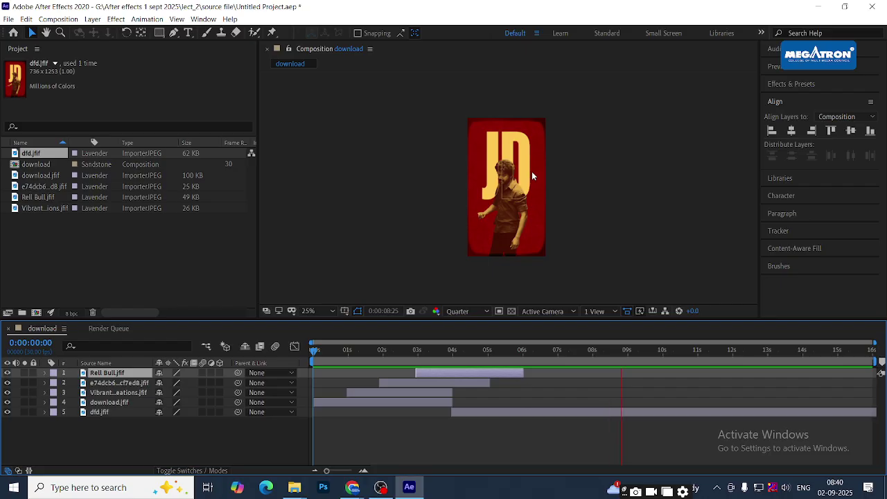
key(space)
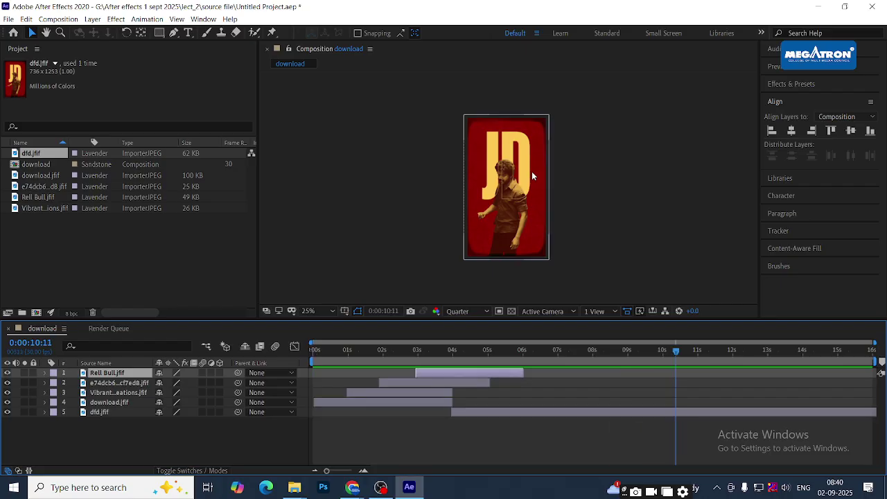
drag(570, 352, 302, 360)
key(space)
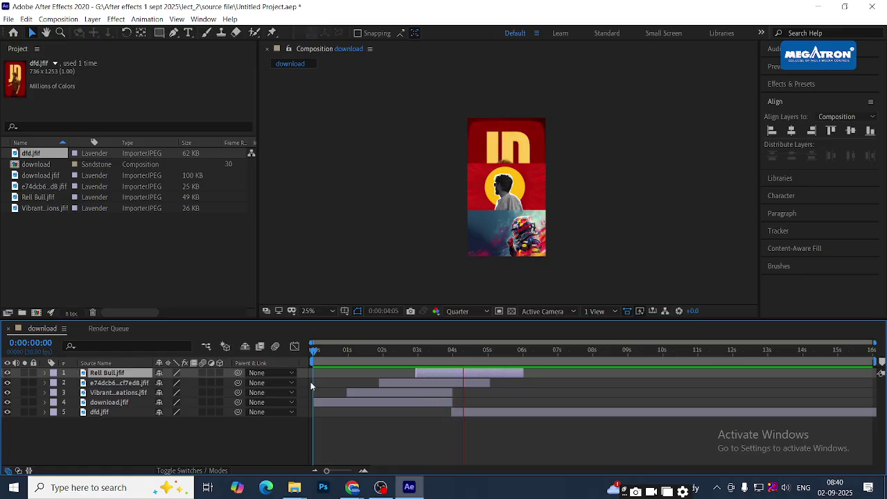
key(space)
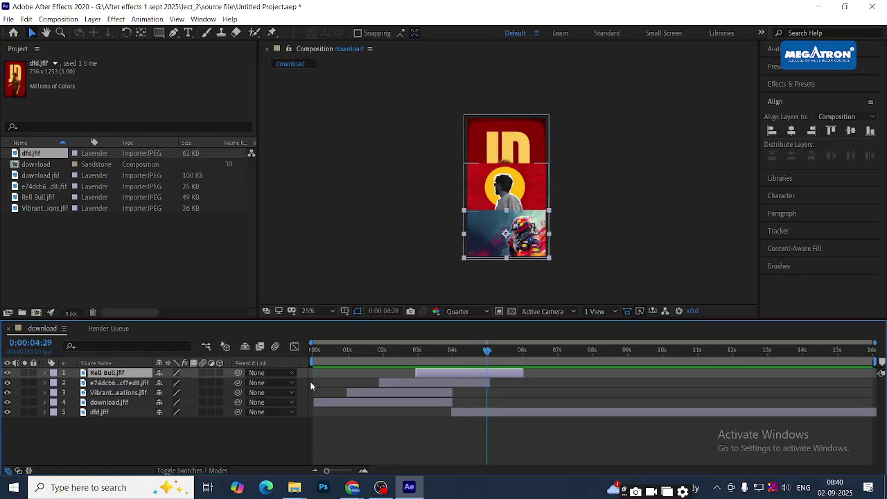
drag(389, 352, 320, 350)
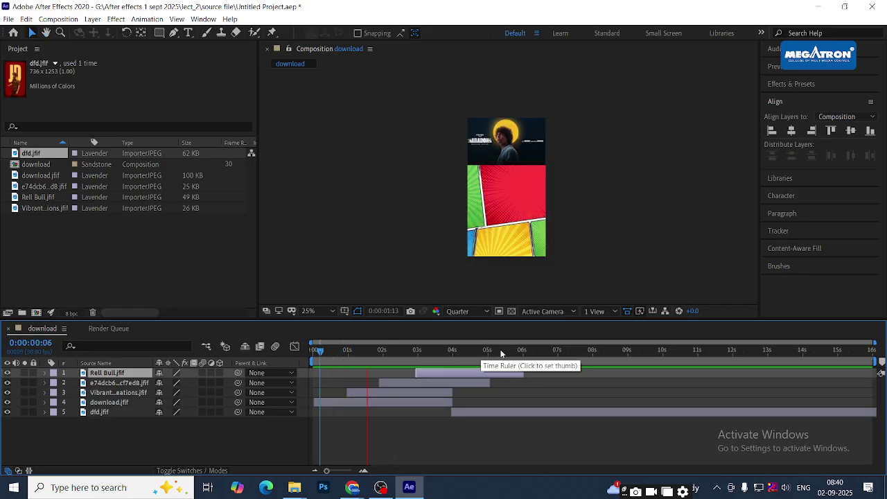
drag(504, 350, 573, 349)
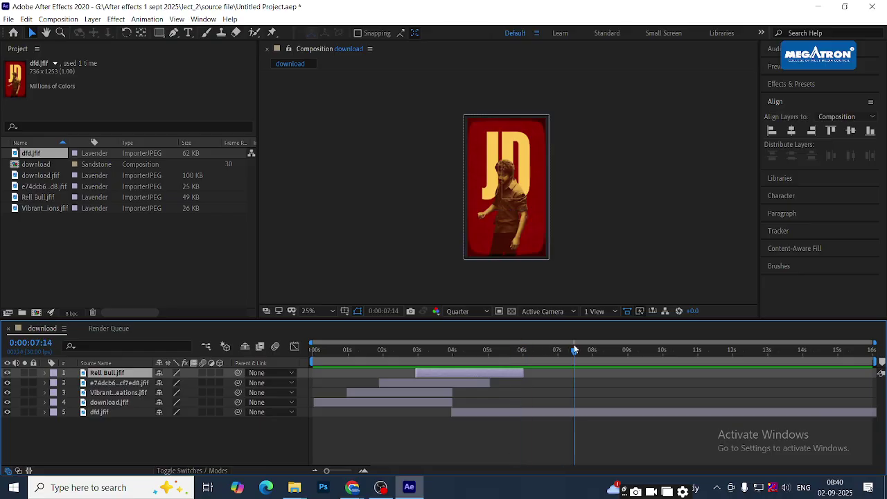
click(321, 351)
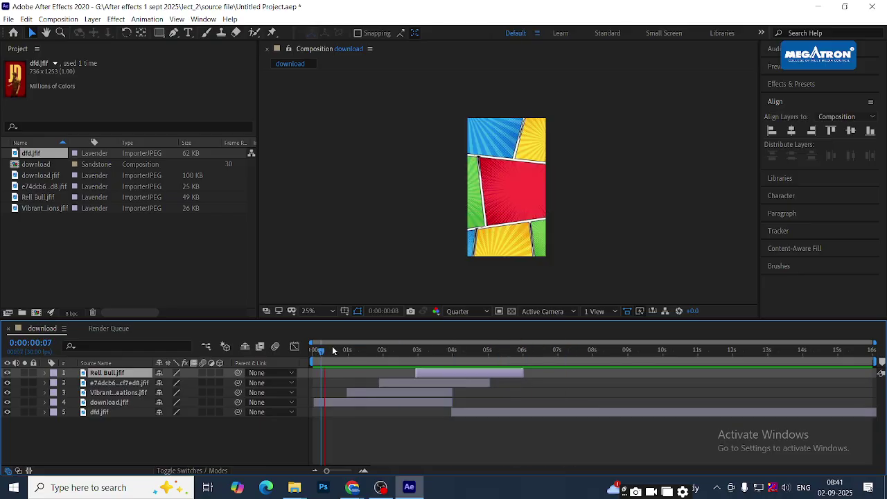
key(space)
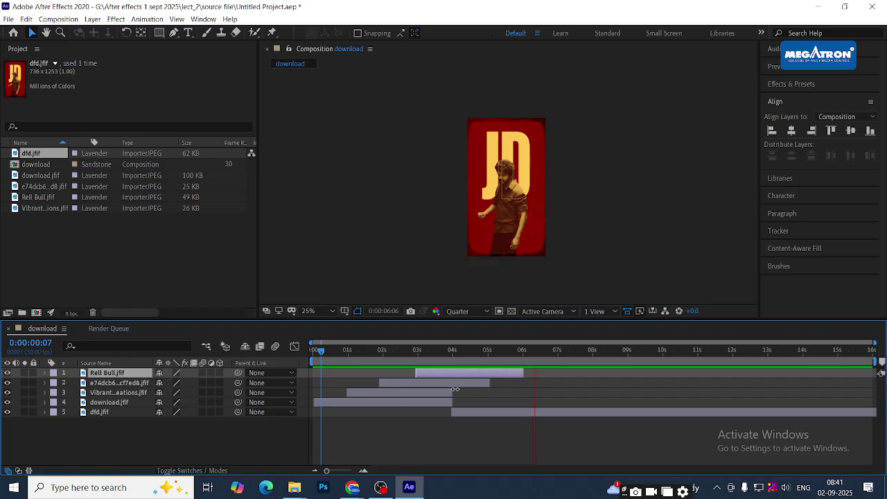
Shorten the Vibrant Video Editing Creations and e74dcb64 layers and shift both so they start together at 0:00:01:26
click(418, 350)
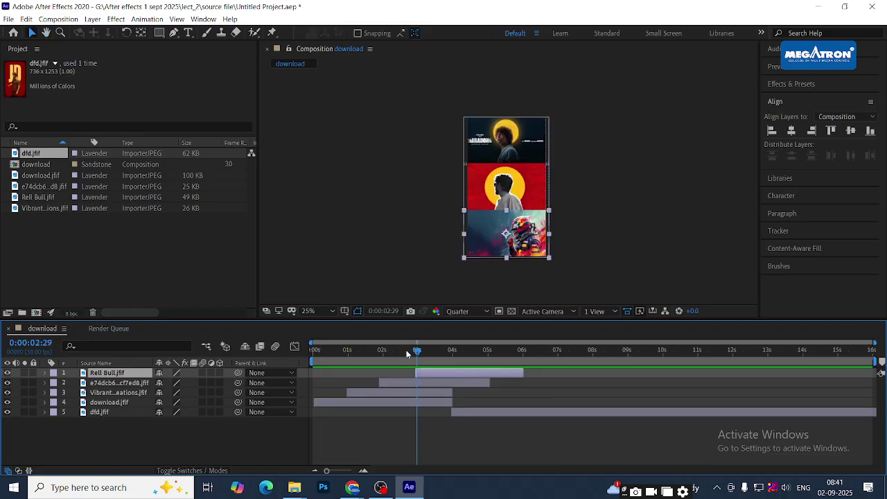
click(374, 391)
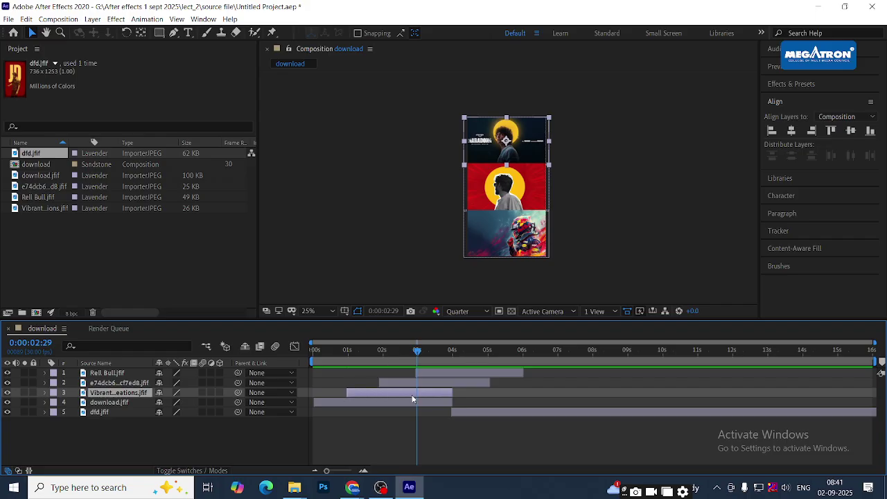
drag(451, 395, 382, 383)
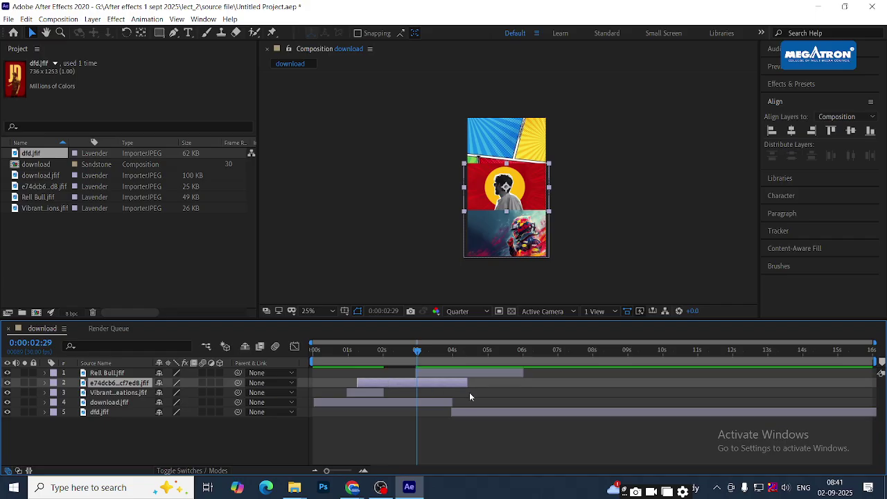
drag(468, 383, 409, 384)
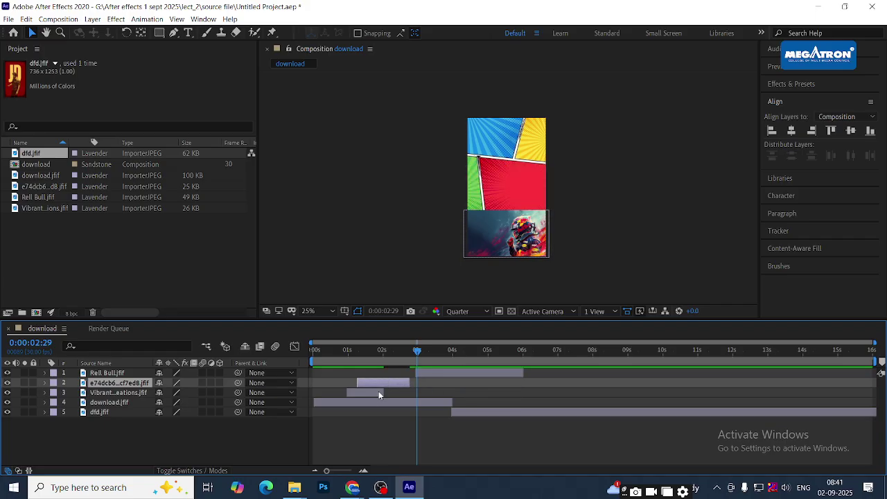
drag(367, 392, 457, 388)
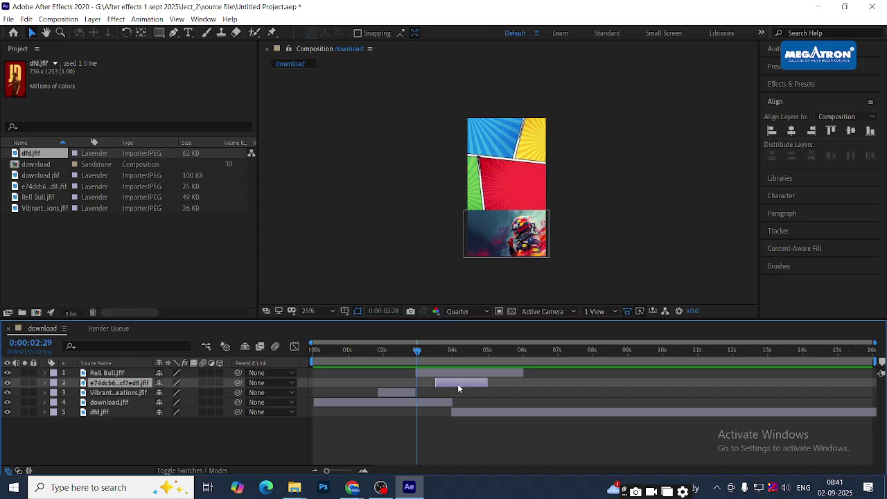
drag(457, 384, 404, 386)
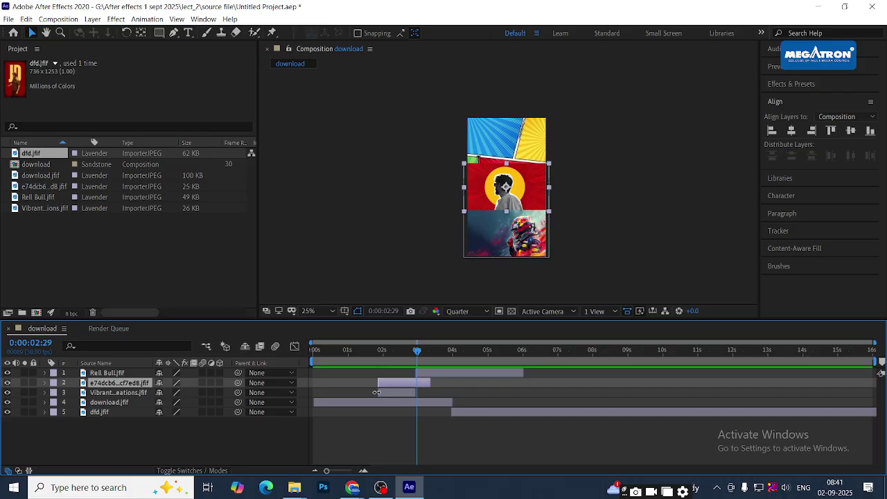
Start the Rell Bull layer with the two layers below it, and trim it and e74dcb64 to end with the Vibrant Video Editing Creations layer
click(381, 349)
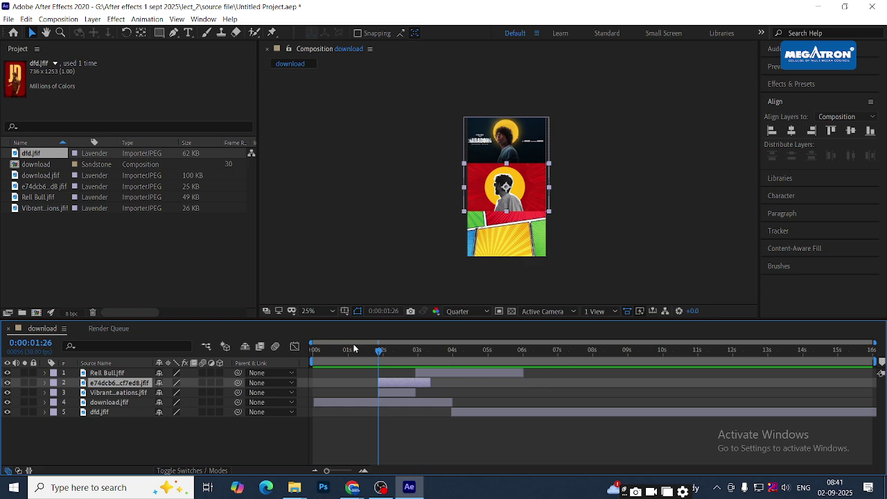
click(417, 350)
click(416, 351)
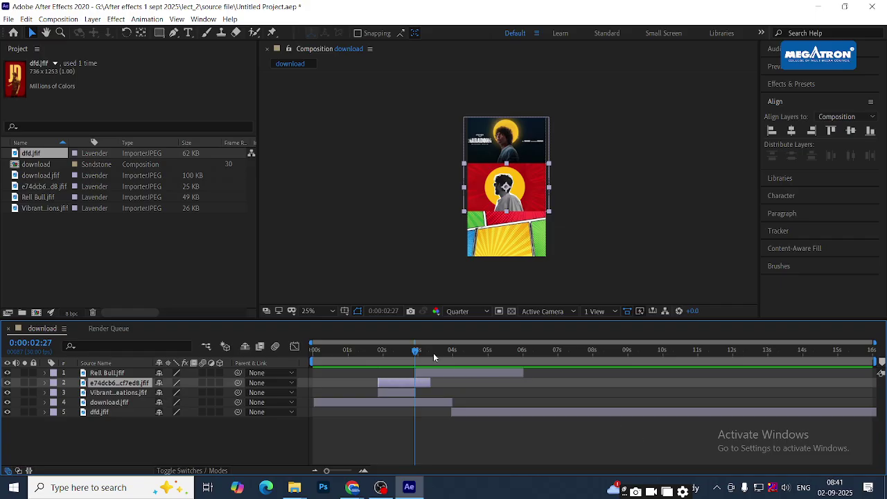
click(451, 350)
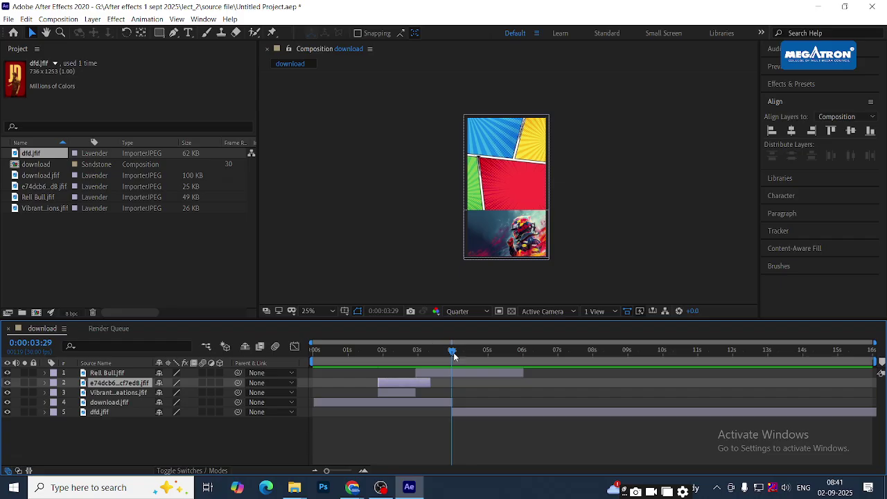
click(452, 352)
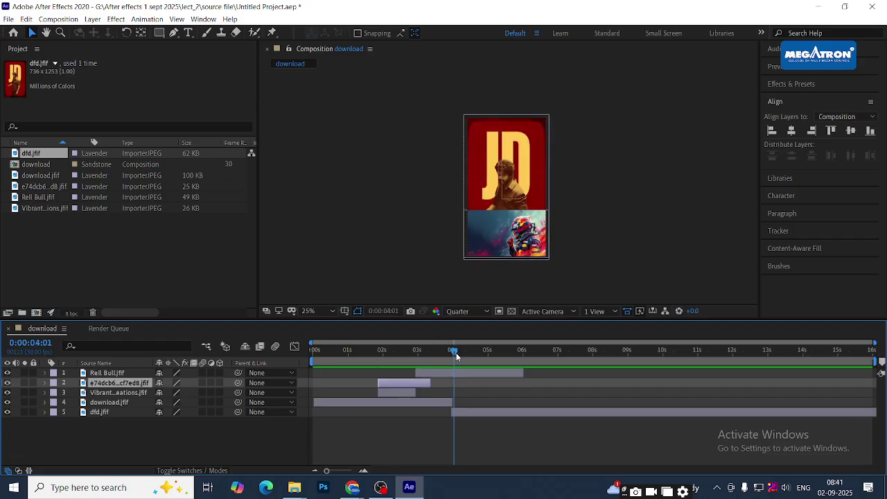
drag(454, 353, 416, 372)
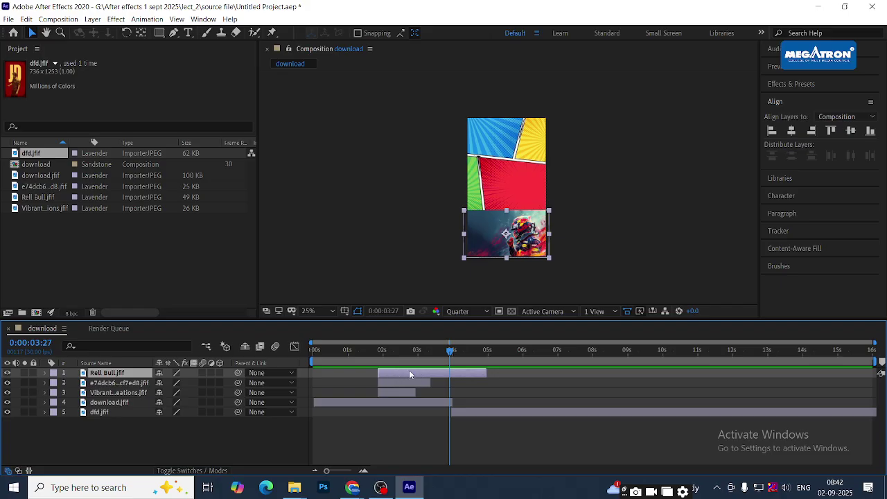
drag(409, 374, 382, 377)
drag(430, 382, 425, 384)
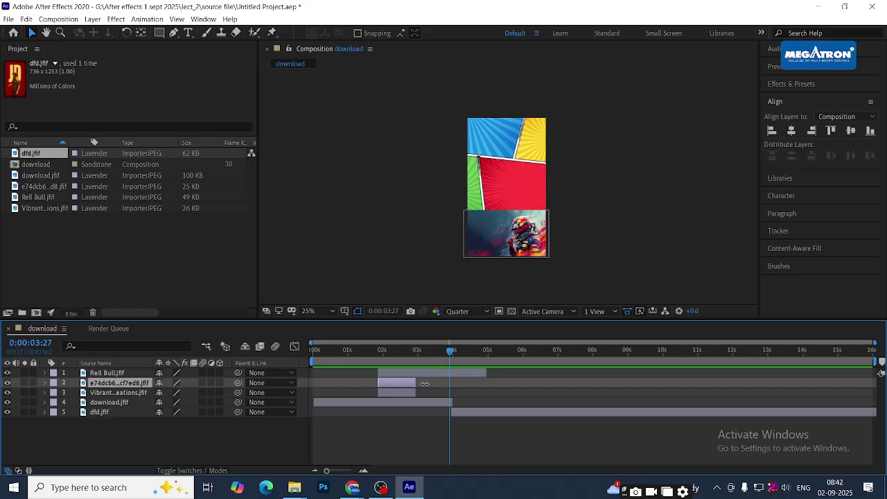
drag(487, 372, 410, 377)
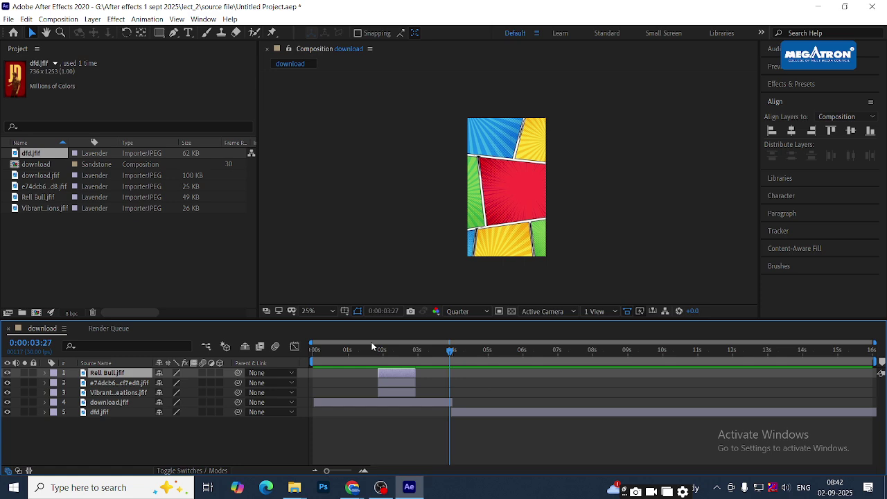
Shift the three short layers earlier in a staircase, with Vibrant Video Editing Creations starting first, e74dcb64 second and Rell Bull last
click(428, 376)
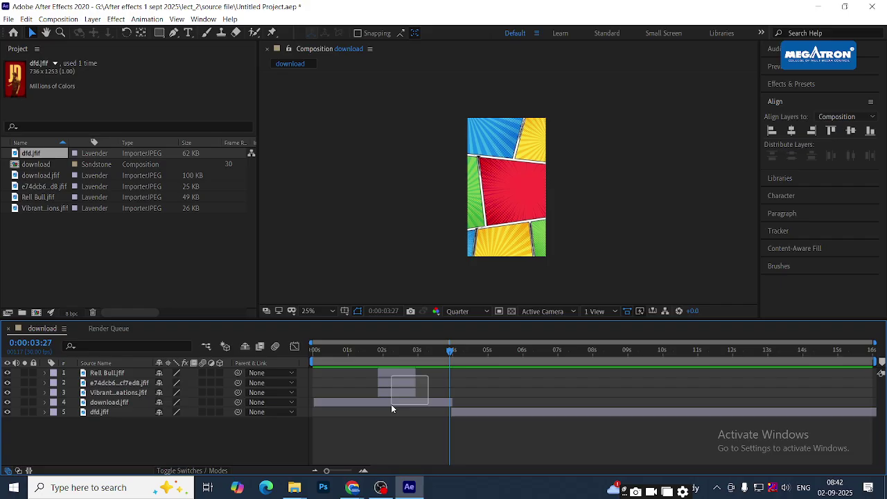
click(393, 376)
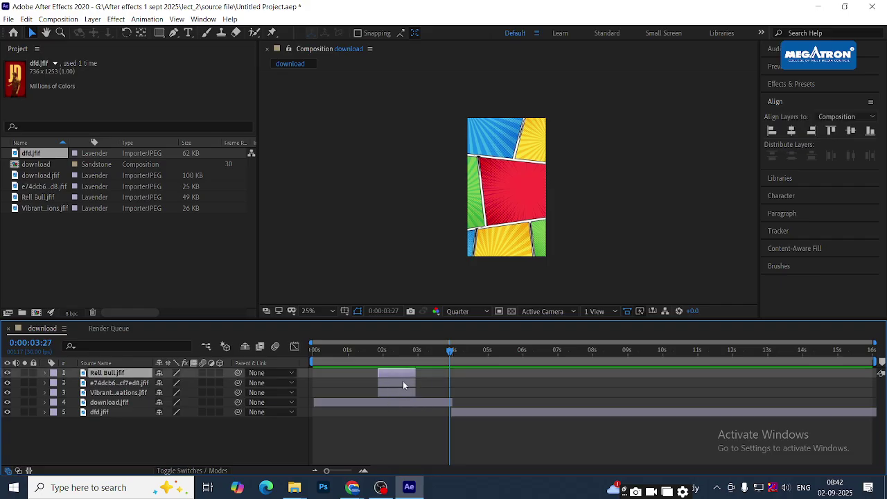
shift+click(402, 380)
shift+click(402, 390)
mouse_move(394, 379)
mouse_down()
mouse_move(426, 379)
mouse_move(356, 380)
mouse_move(388, 374)
mouse_up()
click(376, 382)
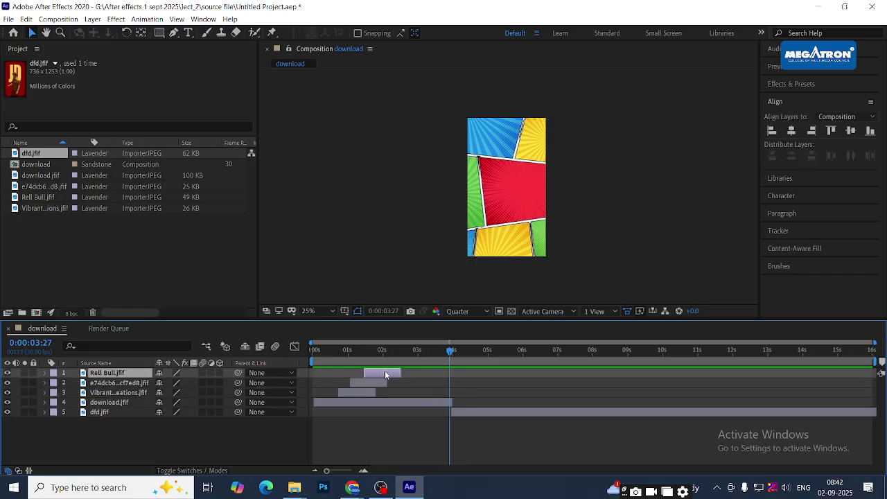
Trim download.jfif to end with the Vibrant Video Editing Creations layer and move dfd.jfif to start at that point
drag(451, 403, 373, 406)
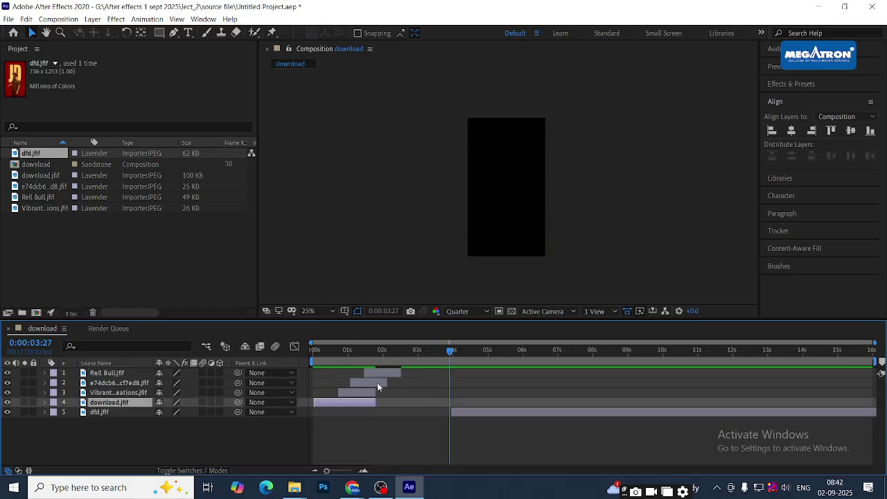
drag(469, 415, 393, 412)
Preview the tightened staggered sequence from 0:00:00:00 and replay it from the start
key(Home)
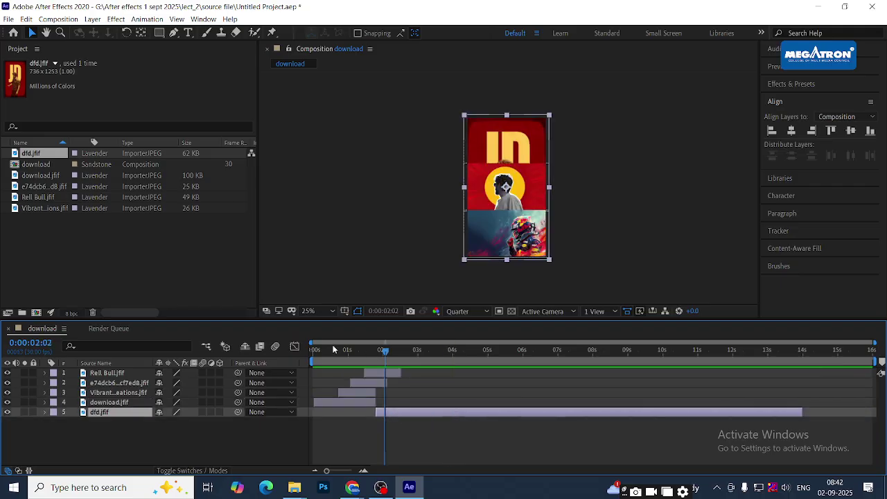
key(space)
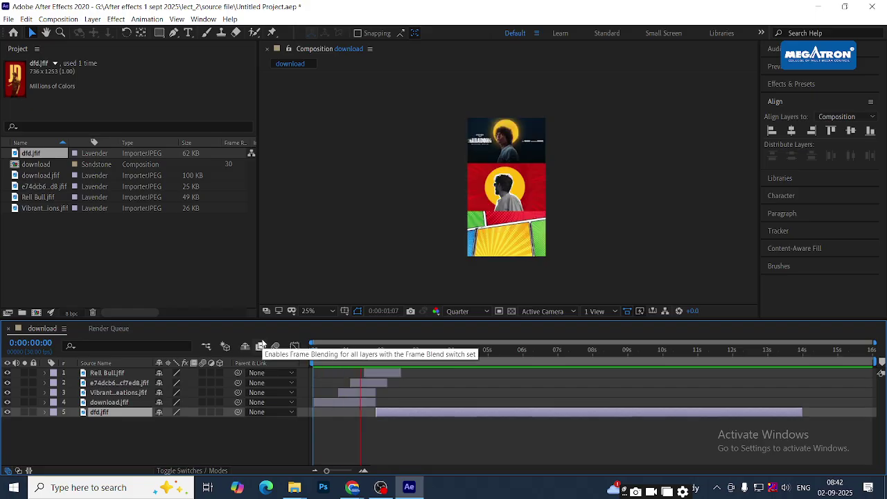
key(space)
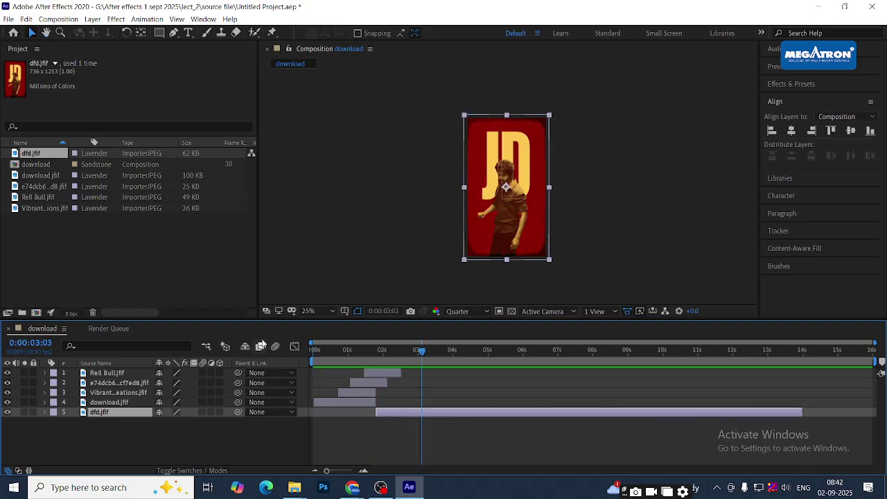
key(space)
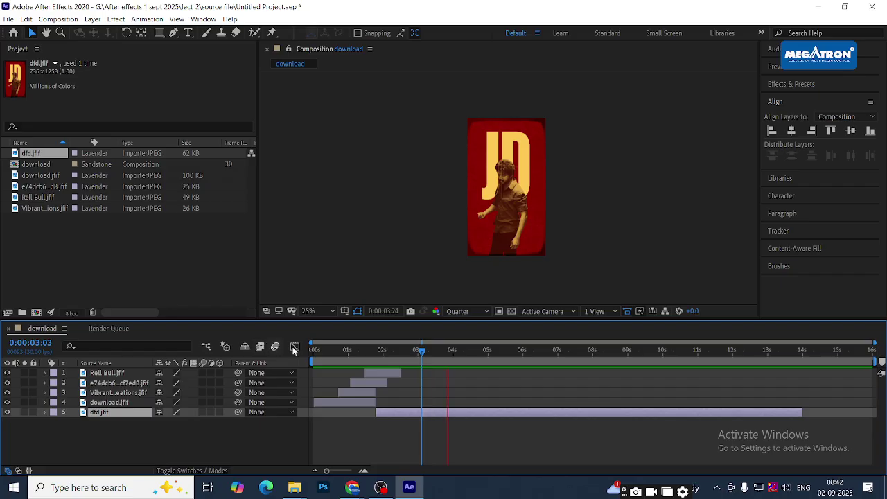
key(space)
key(Home)
key(space)
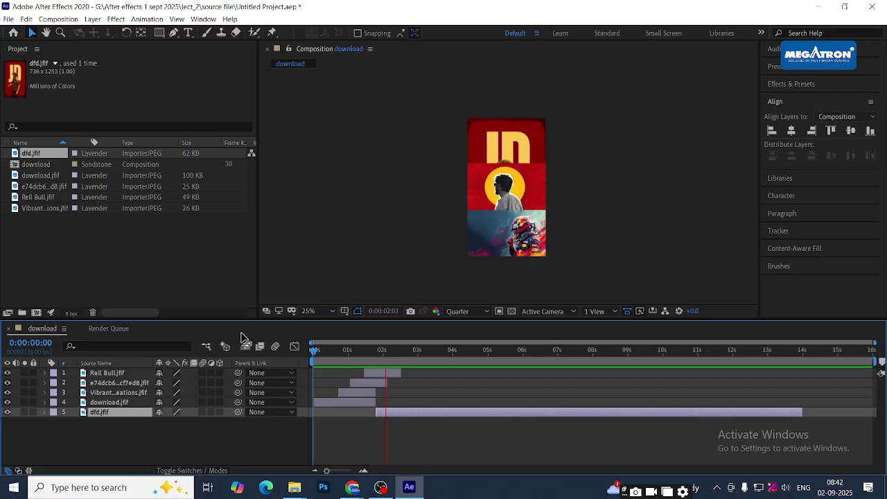
Replay the staggered sequence, then scrub back to 0:00:02:11 to examine the Rell Bull layer overlapping the JD poster
key(space)
key(space)
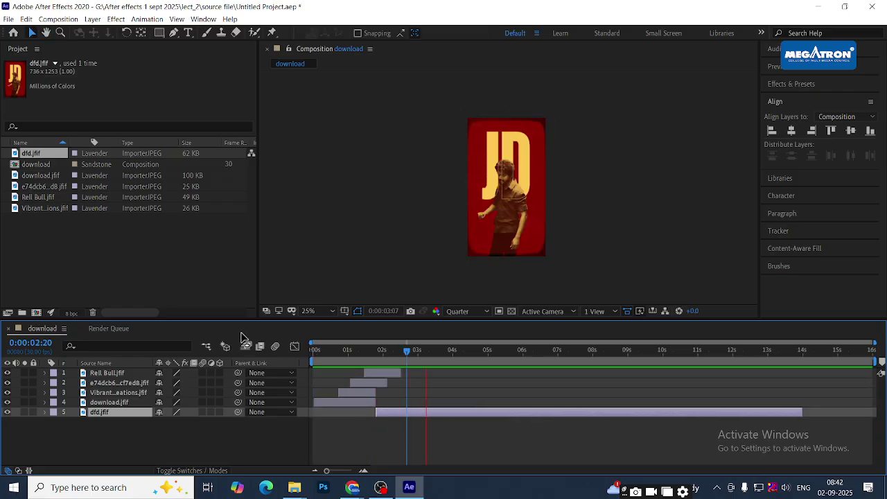
key(space)
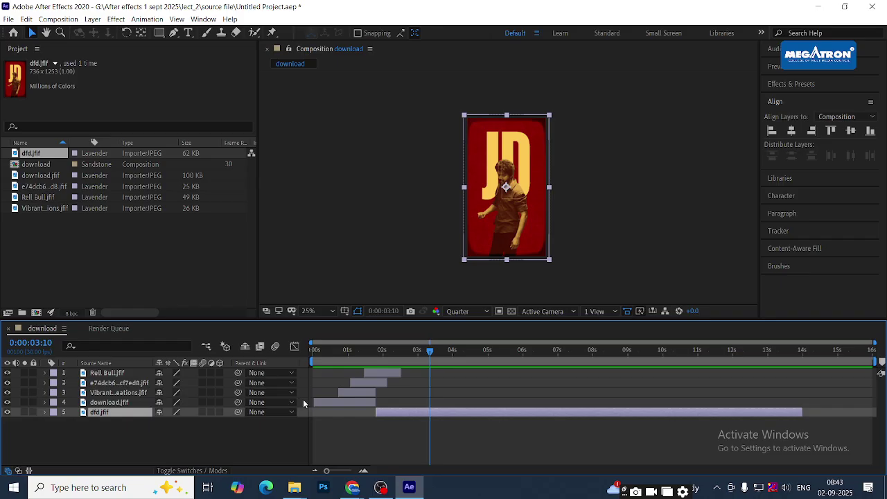
drag(430, 351, 452, 350)
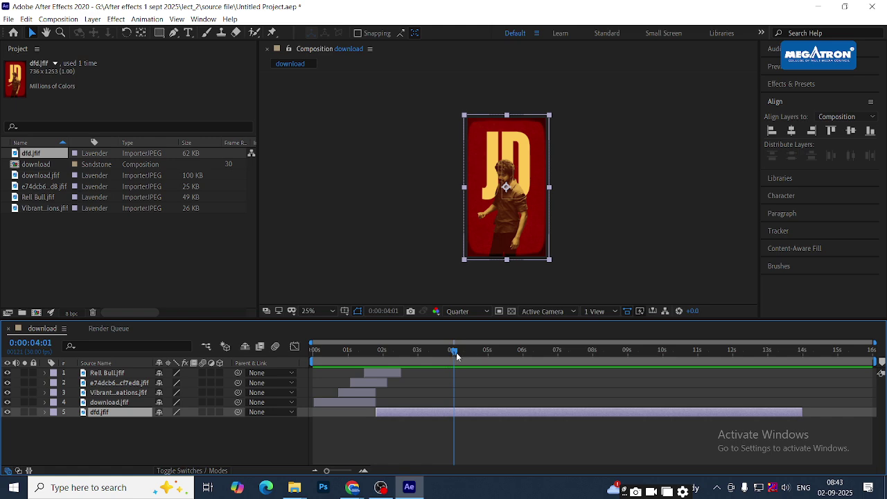
drag(455, 355, 397, 353)
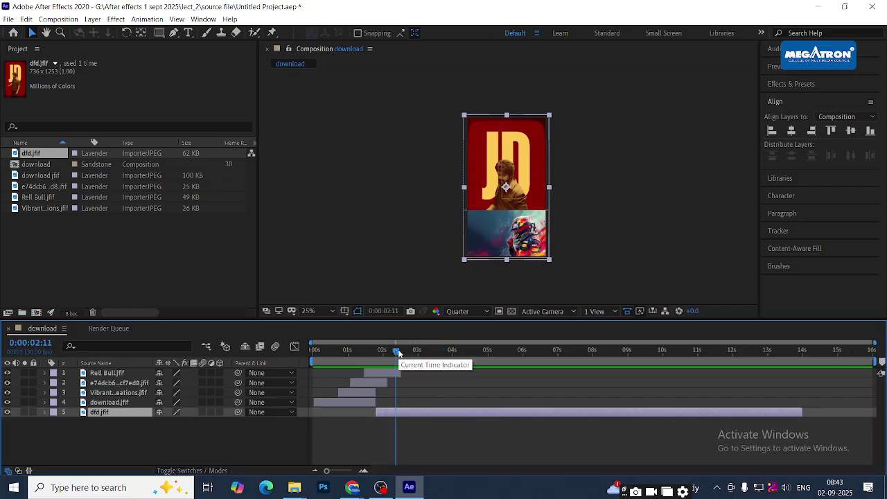
Preview the opening seconds of the staggered sequence repeatedly from 0:00:00:00
key(space)
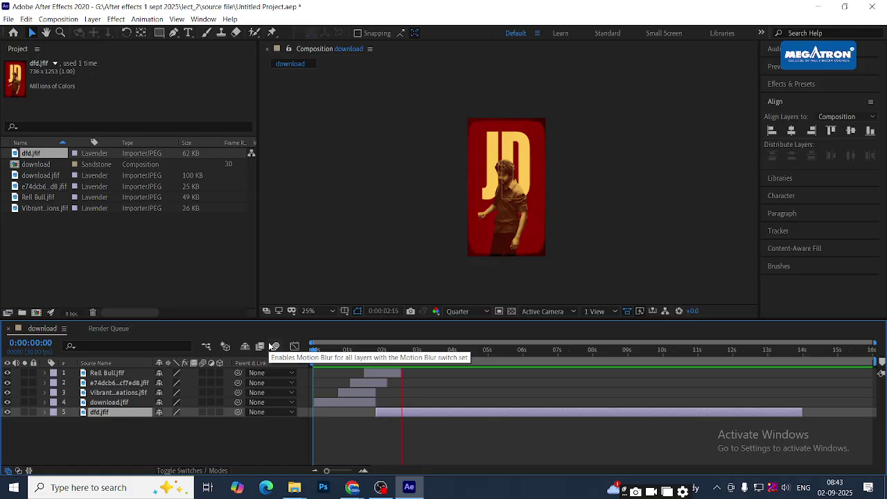
key(space)
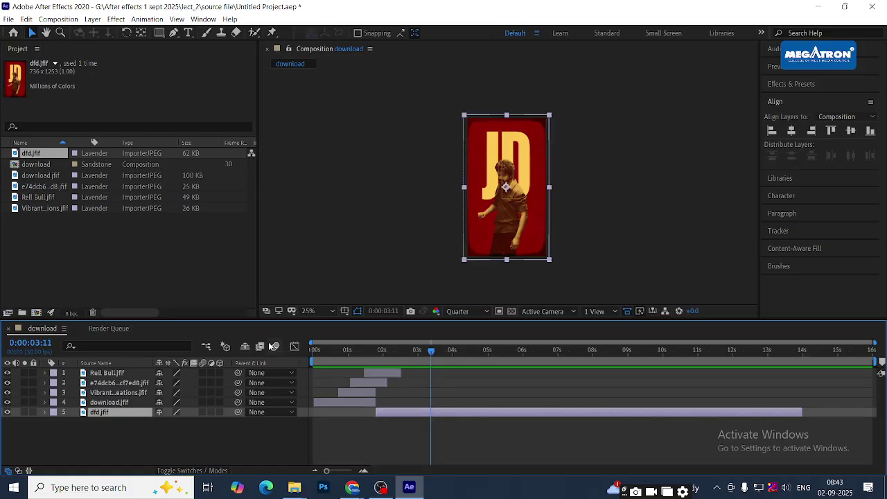
key(space)
key(space)
drag(383, 353, 299, 356)
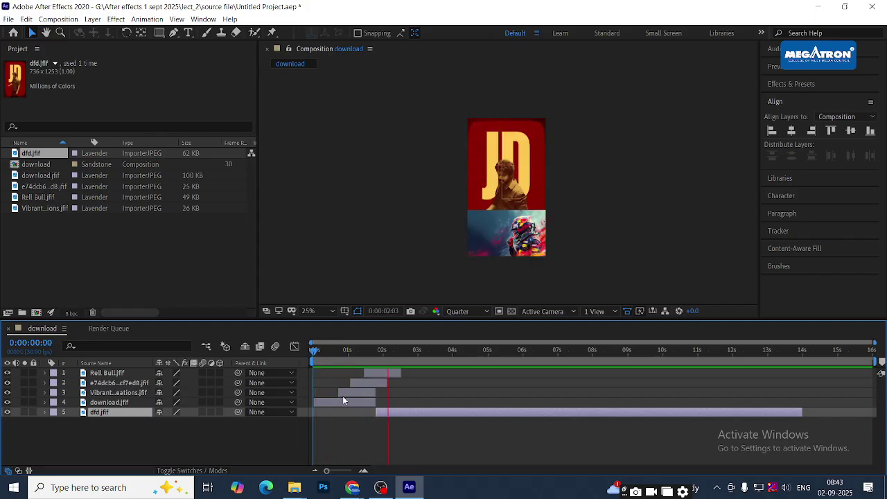
key(space)
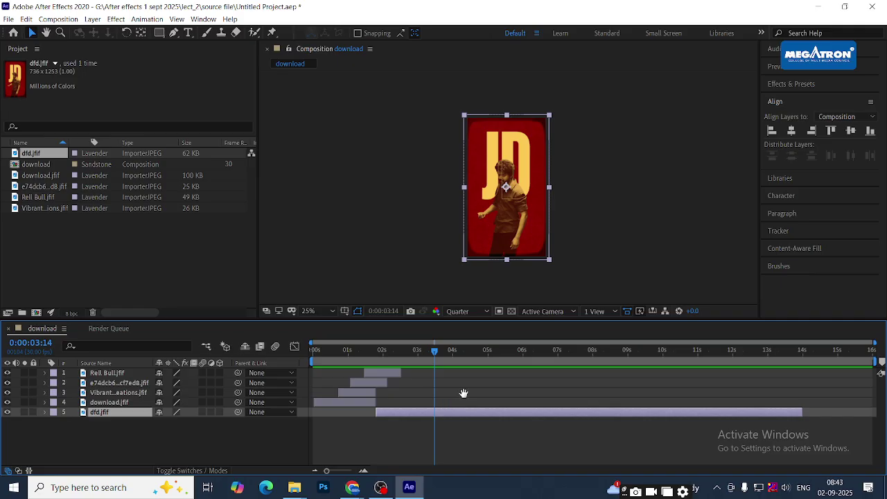
Scrub through the remaining part of the timeline and preview the full sequence from 0:00:00:01
drag(493, 355, 615, 347)
drag(666, 329, 454, 360)
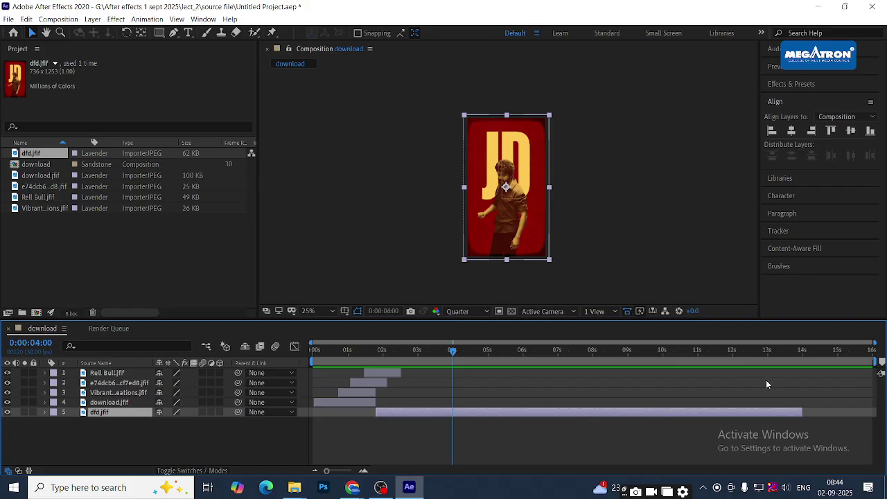
click(866, 357)
drag(865, 357, 591, 374)
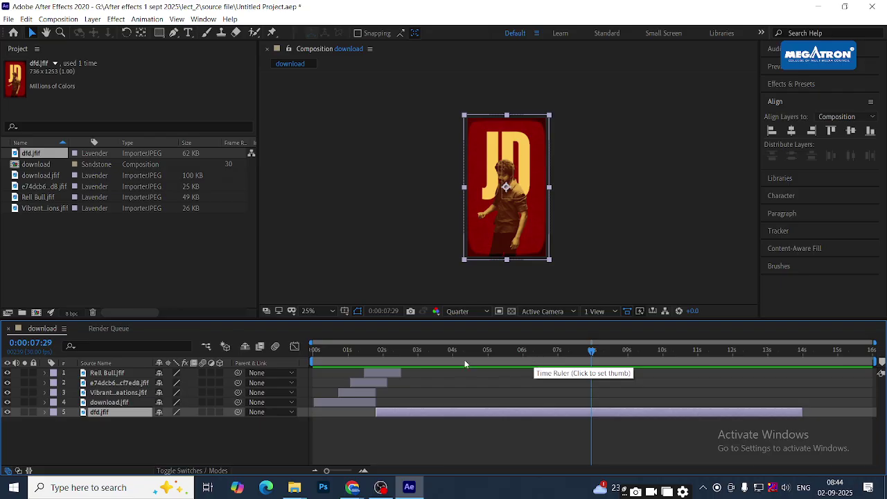
drag(419, 351, 314, 368)
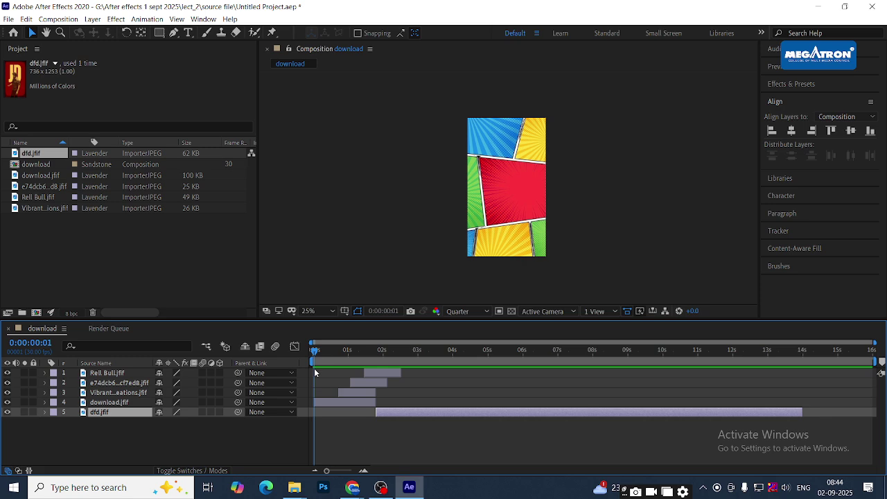
key(space)
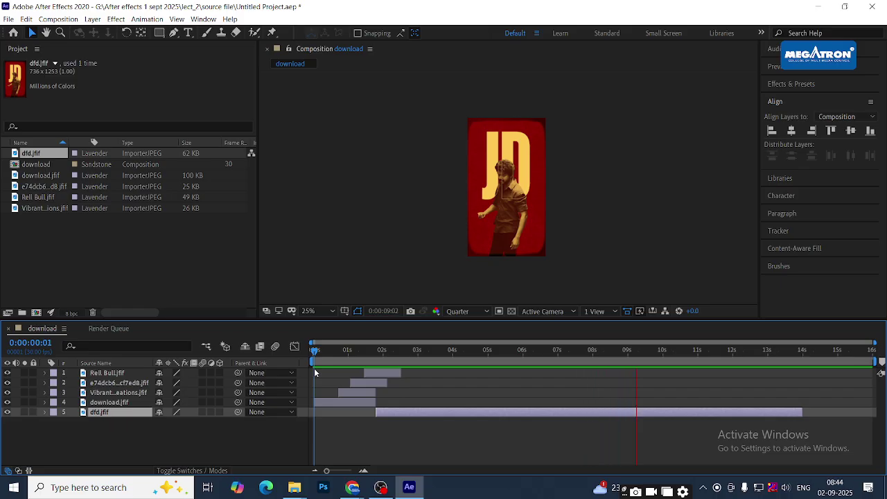
key(space)
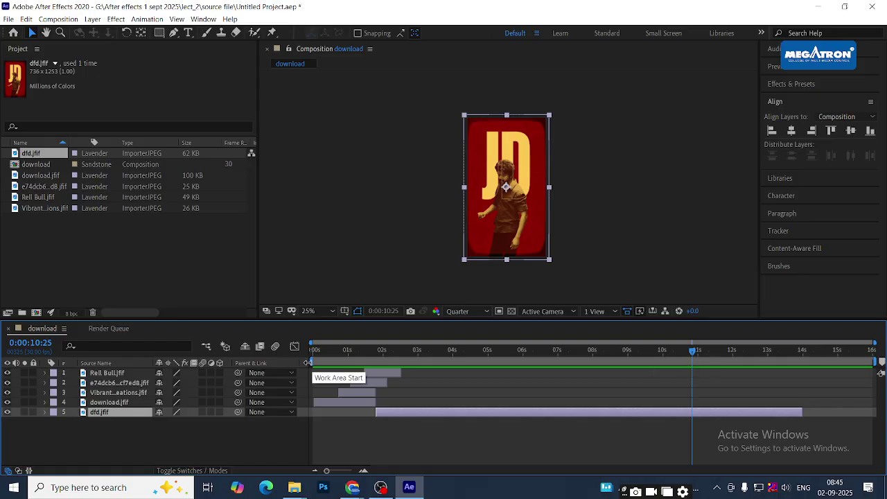
Limit the work area to about 1 to 6 seconds, preview it, and scrub to 0:00:02:10
key(Home)
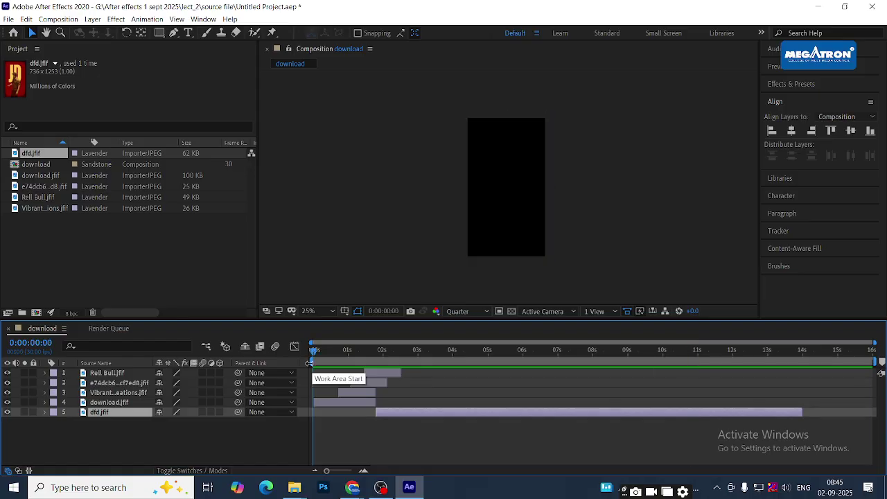
drag(309, 362, 346, 362)
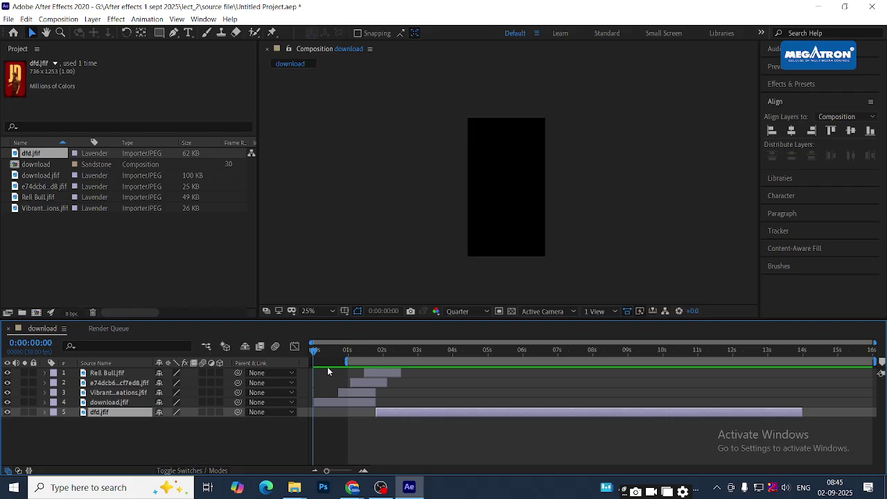
drag(875, 361, 518, 361)
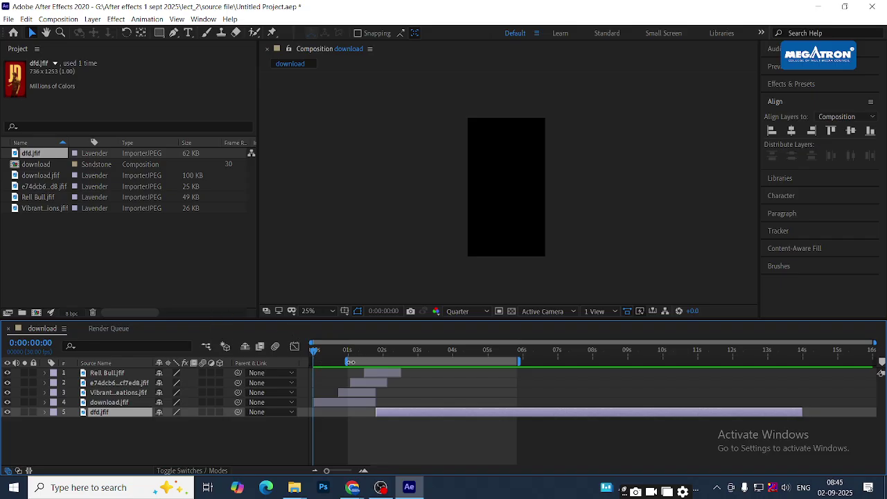
key(space)
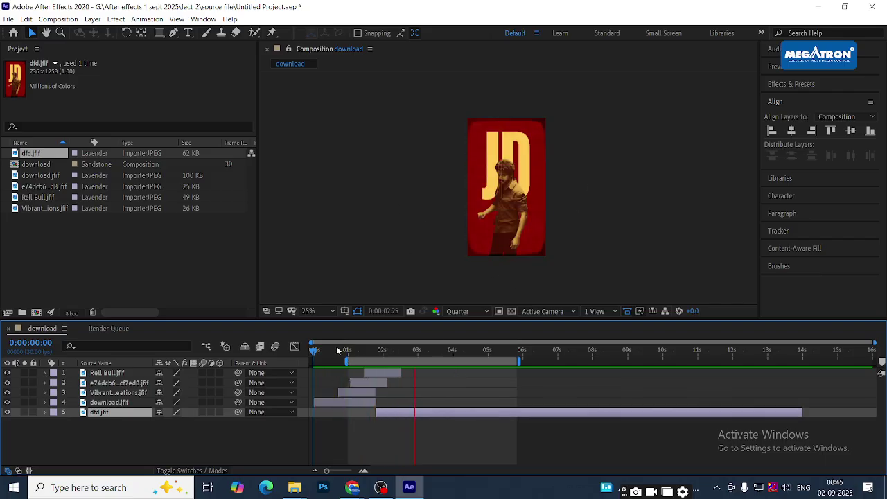
drag(336, 345, 374, 350)
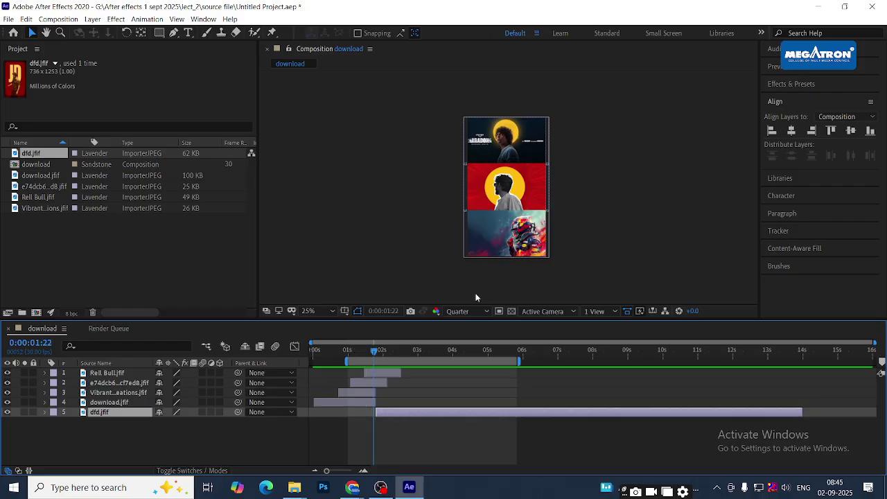
click(393, 350)
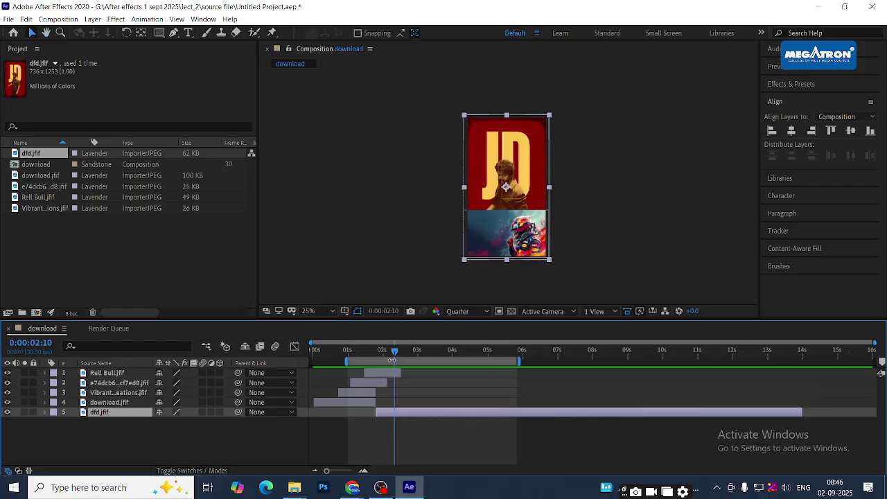
Shift the work area to start at 0 seconds, end it at about 3 seconds, and preview that range
drag(391, 357, 357, 357)
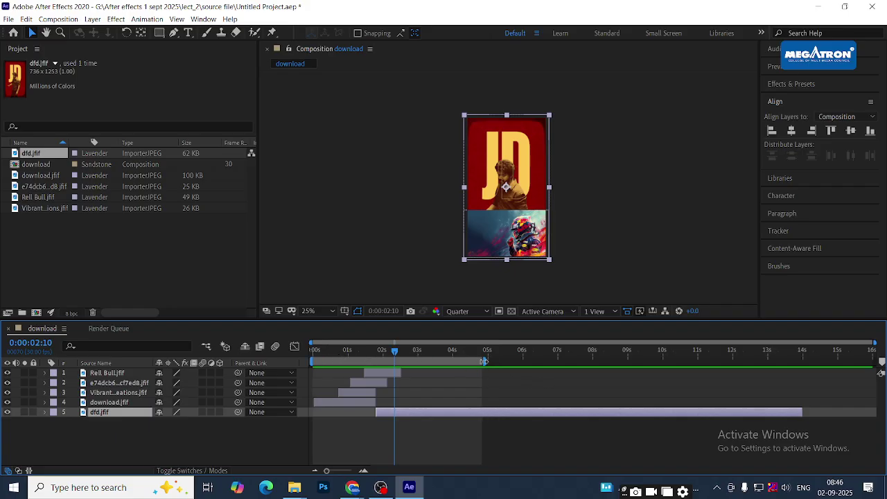
drag(485, 361, 421, 360)
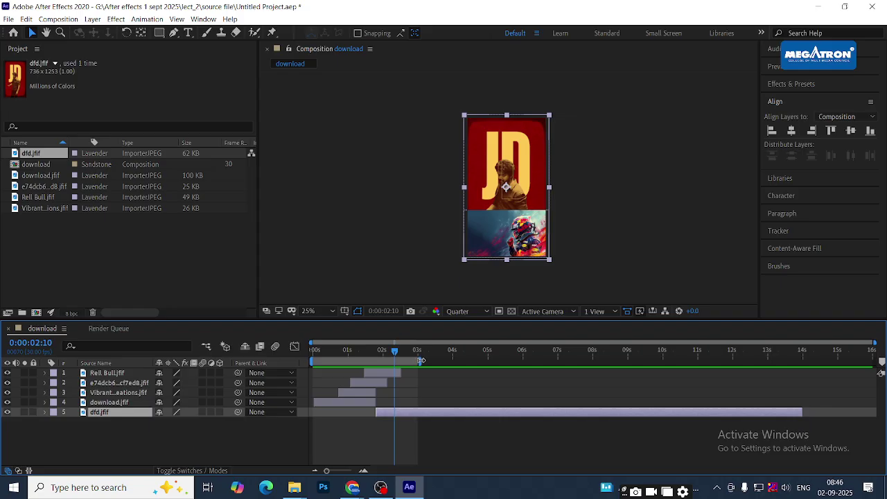
key(space)
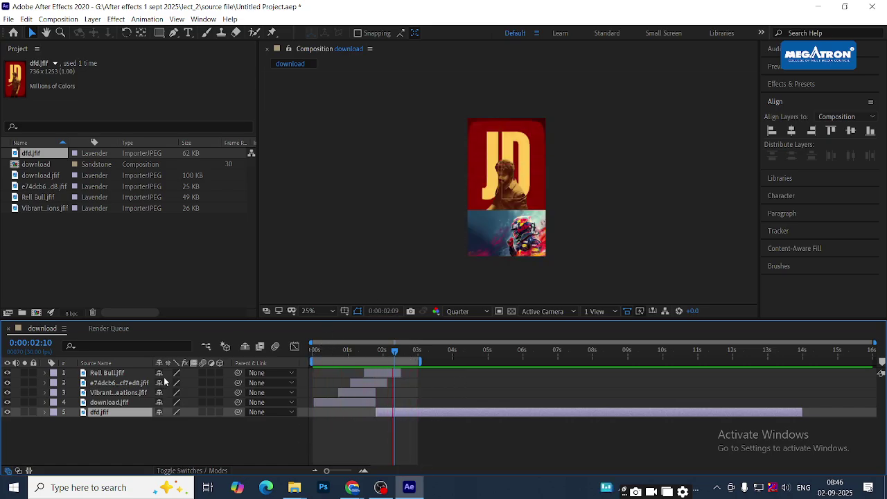
key(space)
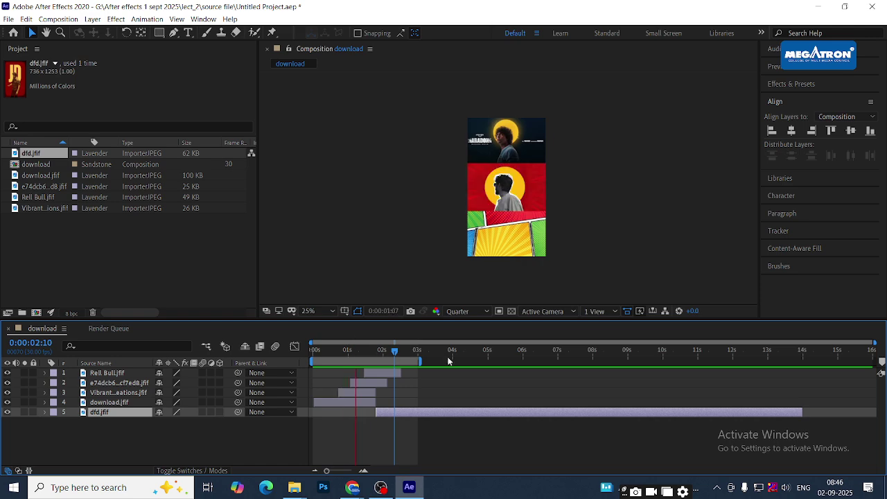
Extend the work area end to about 4 seconds and preview the longer range
drag(420, 360, 456, 358)
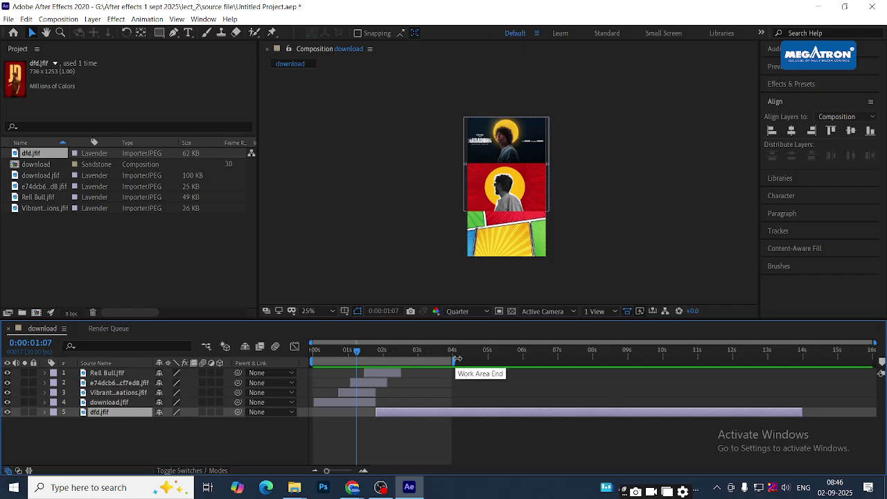
key(space)
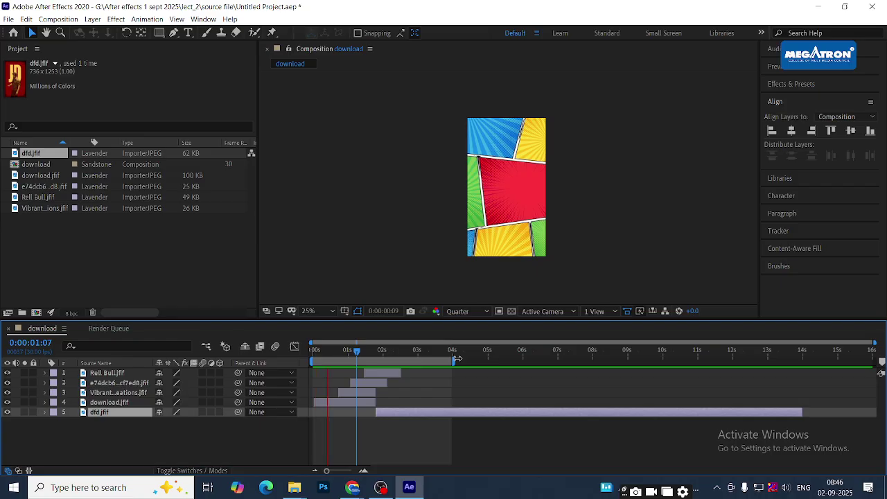
key(space)
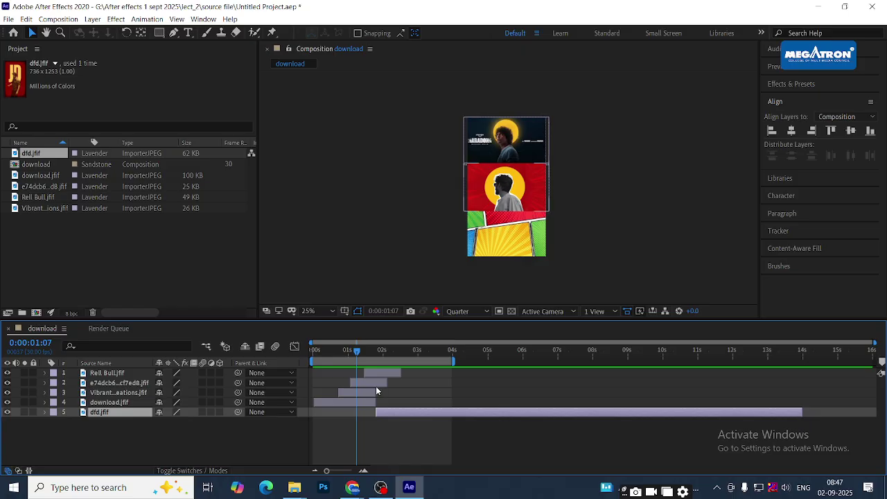
Extend the work area end to about 6 seconds and set its start at 0:00:03:00 with the playhead
drag(348, 352, 343, 352)
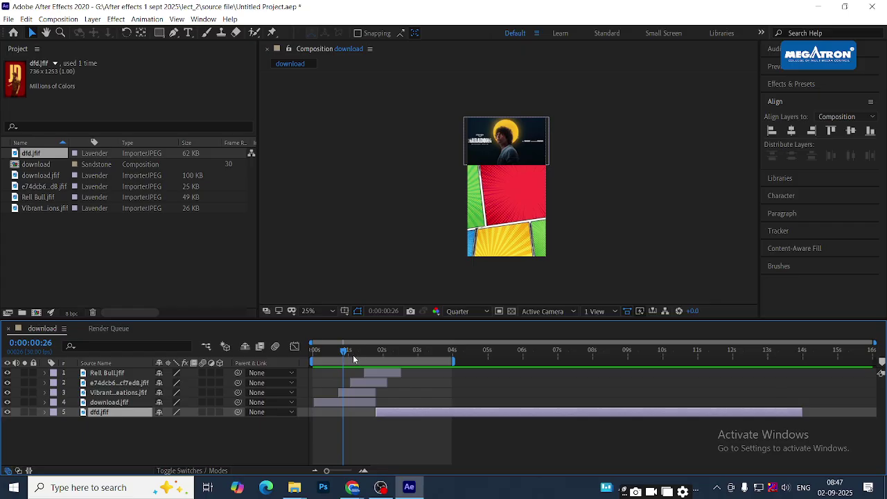
drag(344, 352, 418, 356)
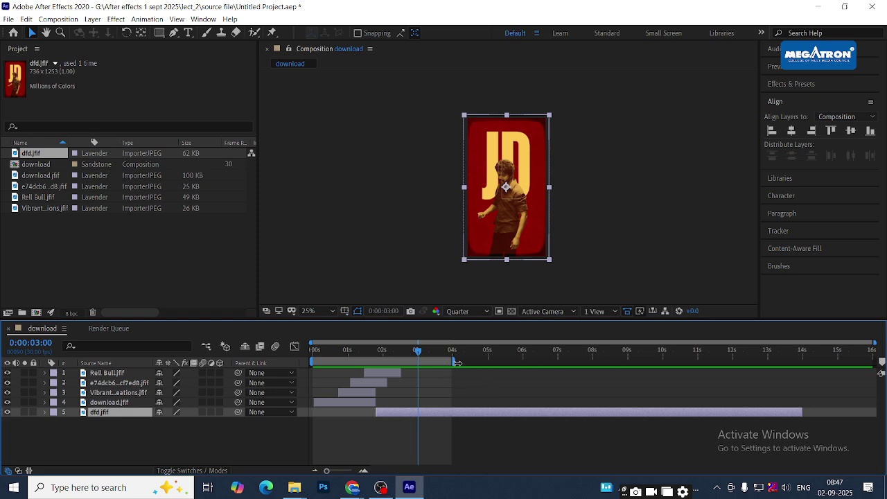
drag(454, 360, 527, 357)
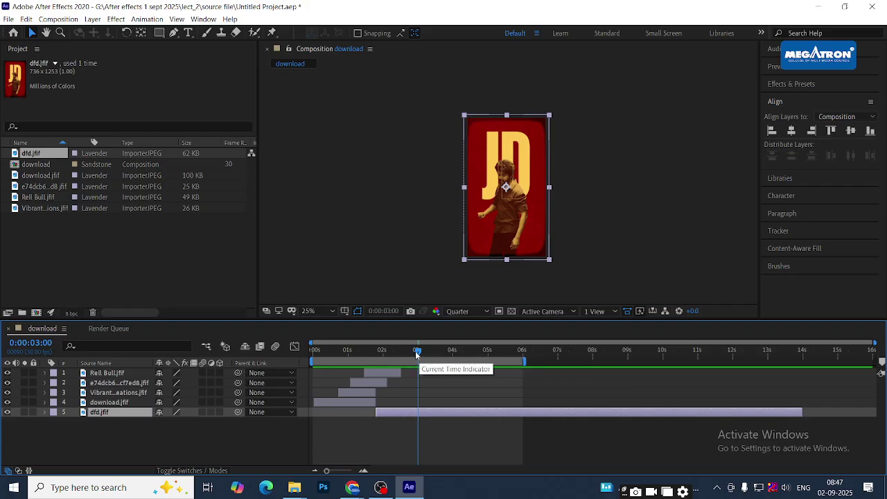
mouse_move(316, 360)
mouse_down()
mouse_move(406, 355)
mouse_move(313, 359)
mouse_up()
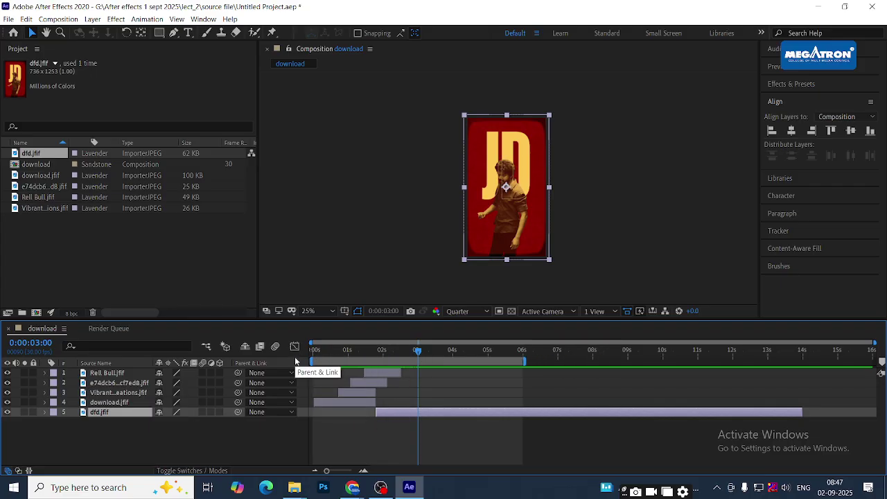
key(b)
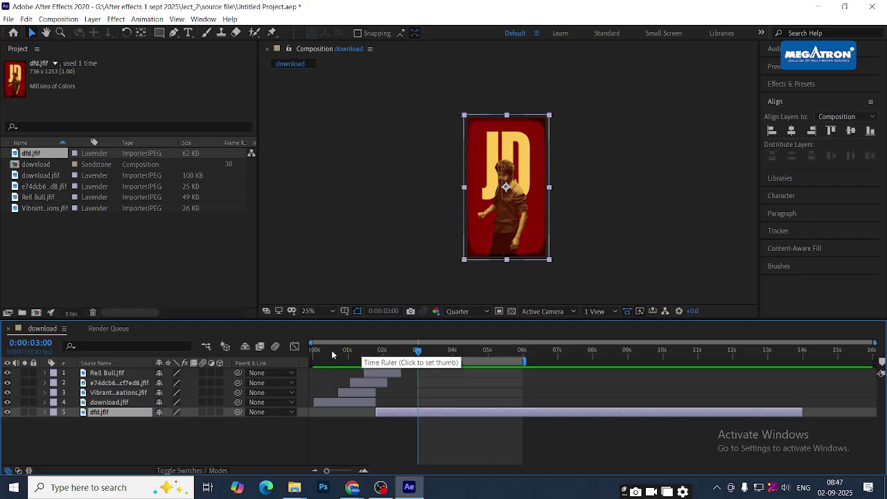
Move the playhead to 0:00:05:00 and set the work area end there
click(320, 351)
drag(315, 355, 487, 349)
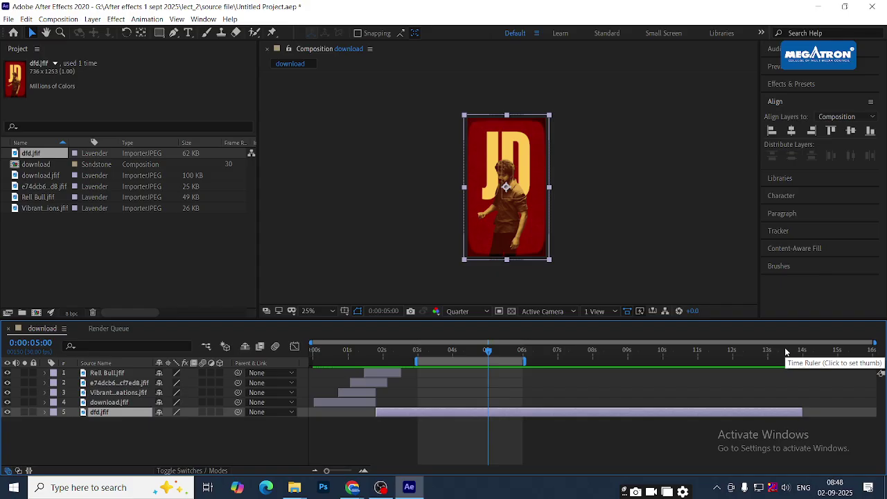
key(n)
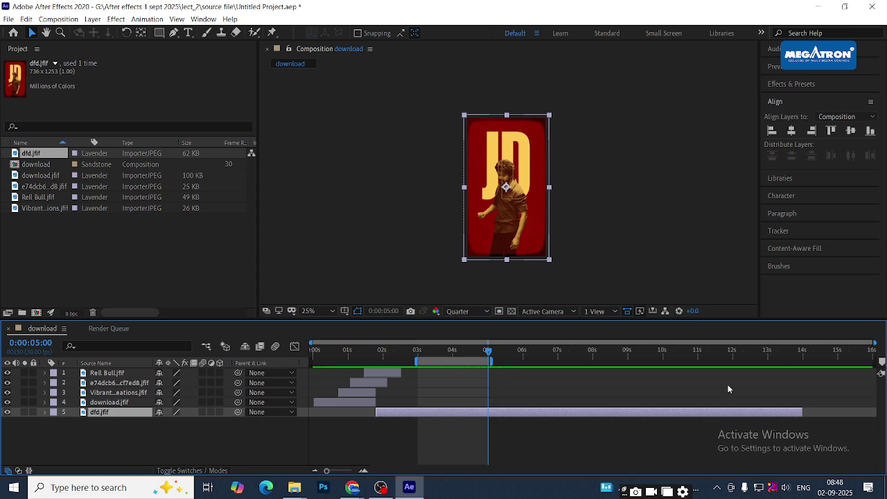
Switch to the Google Meet call in Chrome to check the meeting participants
mouse_move(353, 487)
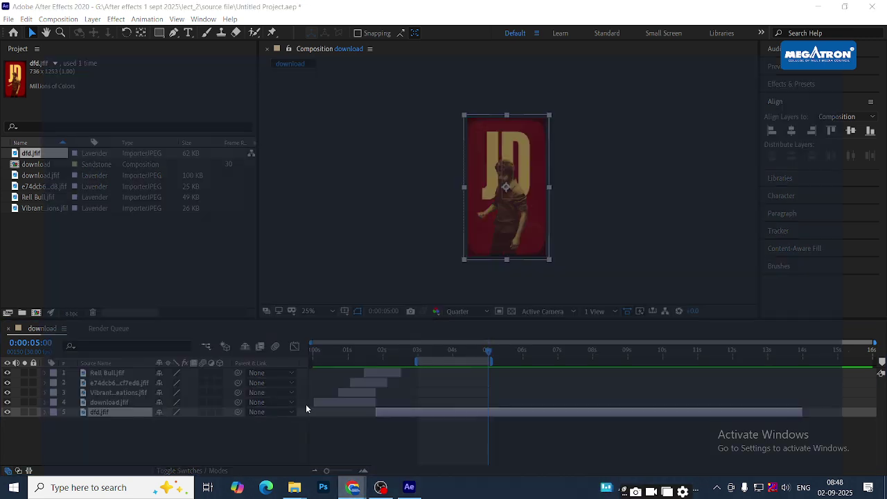
click(305, 404)
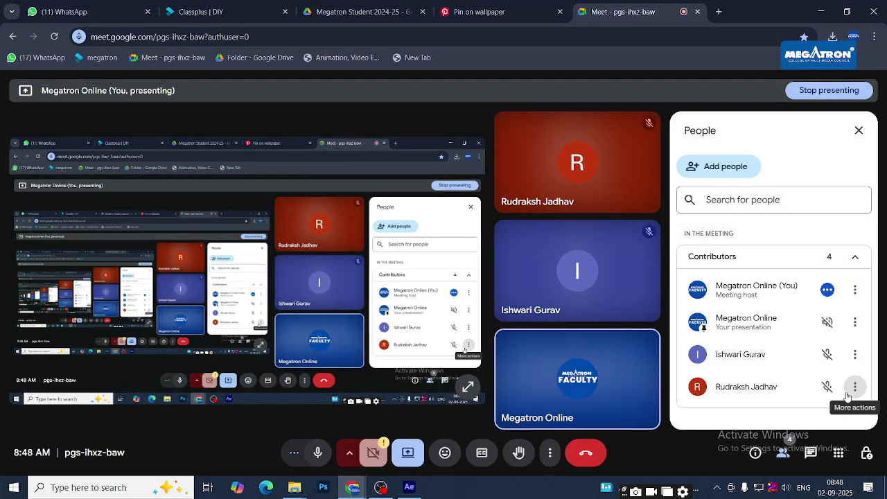
Switch back to After Effects, return the playhead to 0:00:00:00 and set the work area start there
key(alt+Tab)
key(alt+Tab)
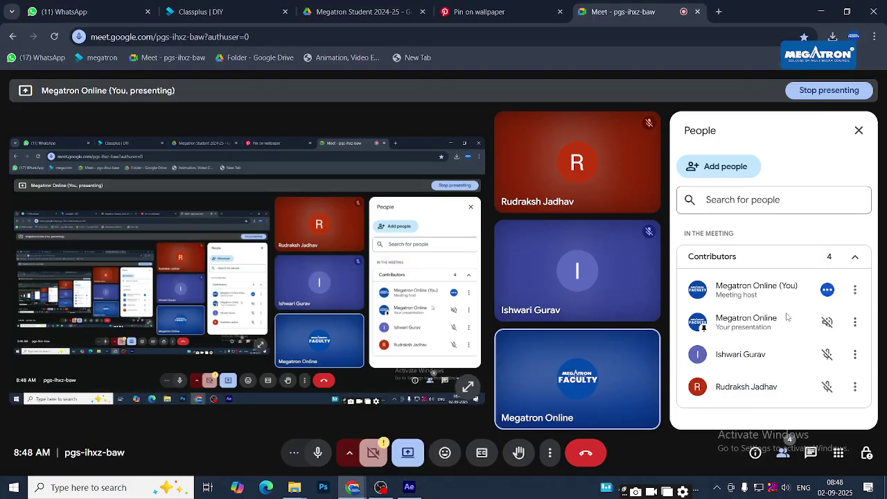
key(alt+Tab)
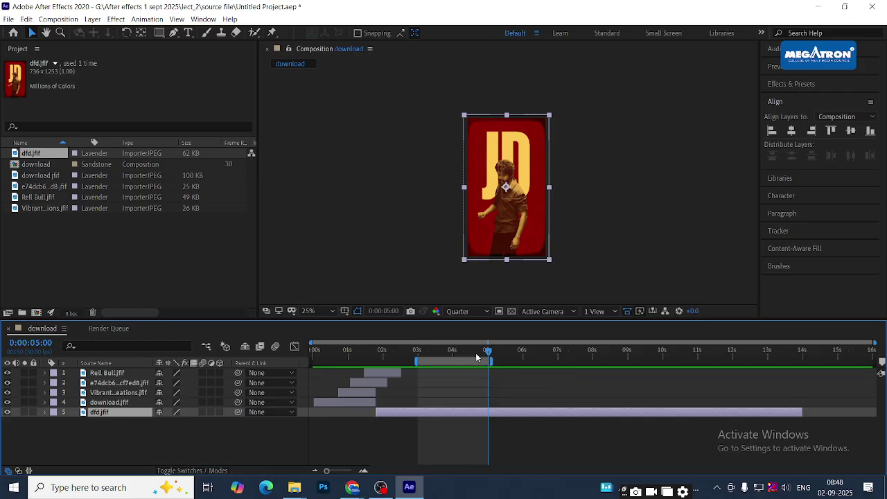
mouse_move(463, 352)
mouse_down()
mouse_move(431, 353)
mouse_move(461, 354)
mouse_up()
drag(409, 352, 297, 348)
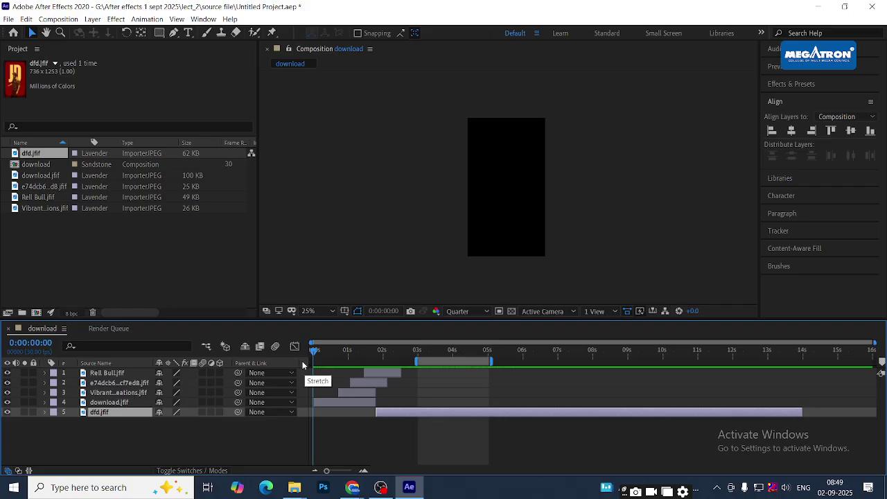
key(b)
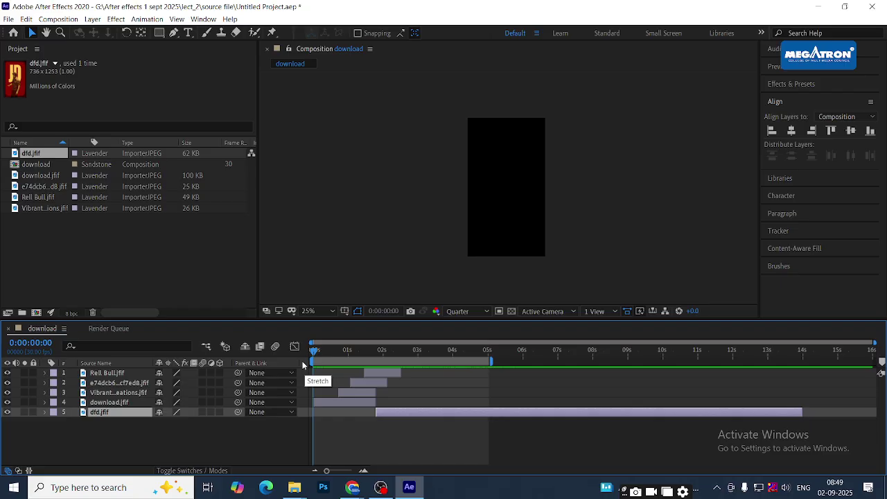
Set the work area end at 0:00:03:05 using the playhead and preview the range from the beginning
click(420, 351)
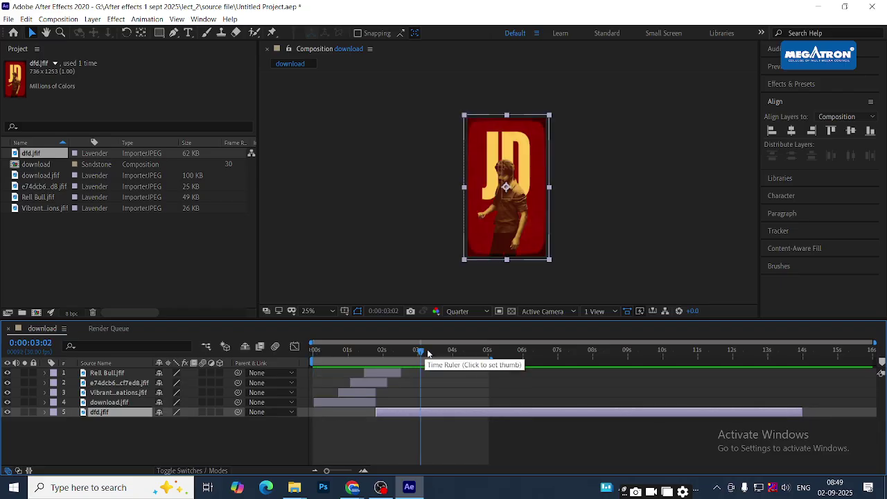
click(425, 352)
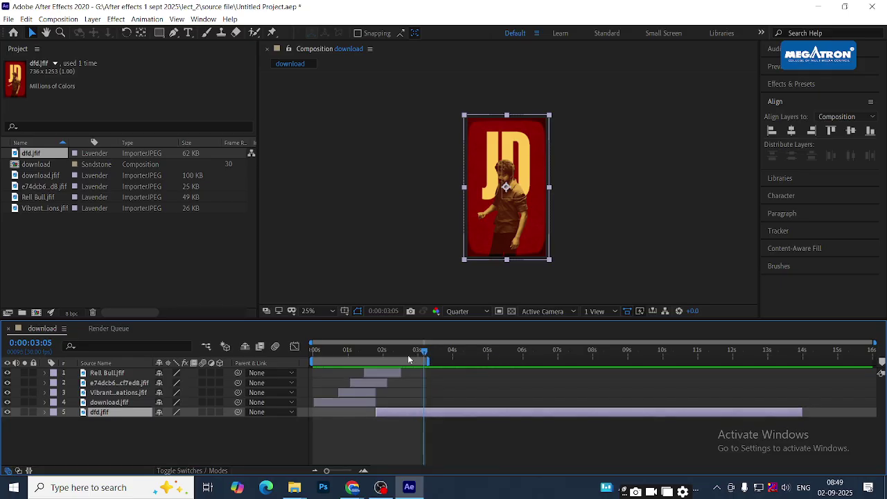
key(space)
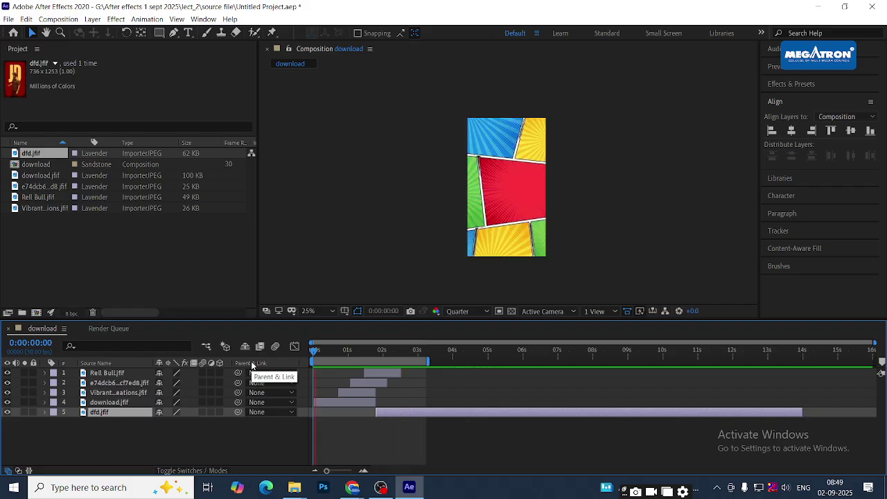
key(space)
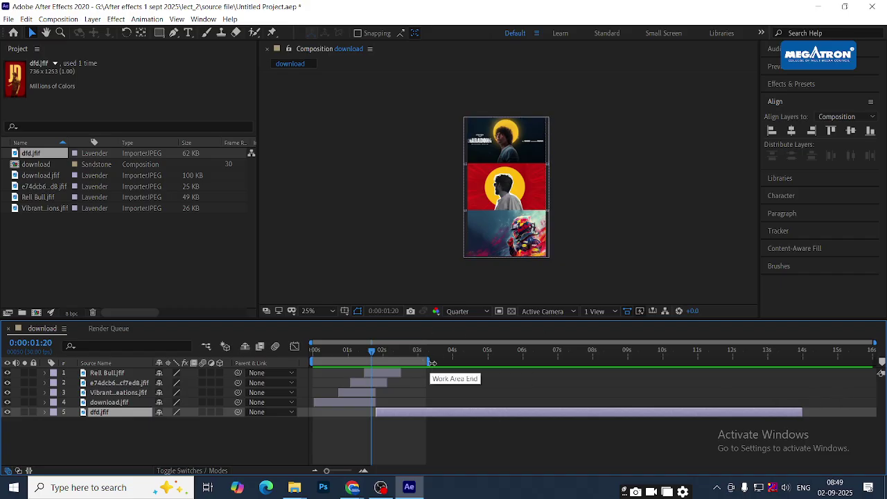
Extend the work area end to about 4 seconds and preview the range from the composition's beginning
drag(428, 361, 455, 360)
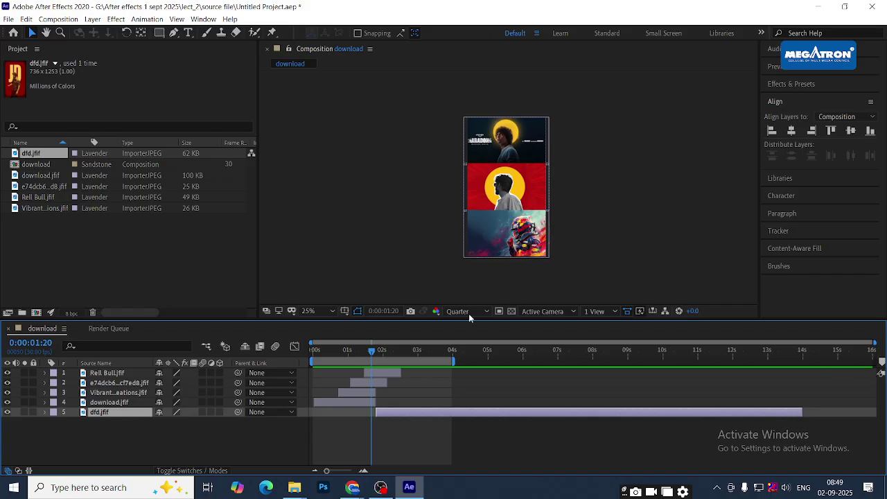
drag(368, 349, 287, 350)
key(space)
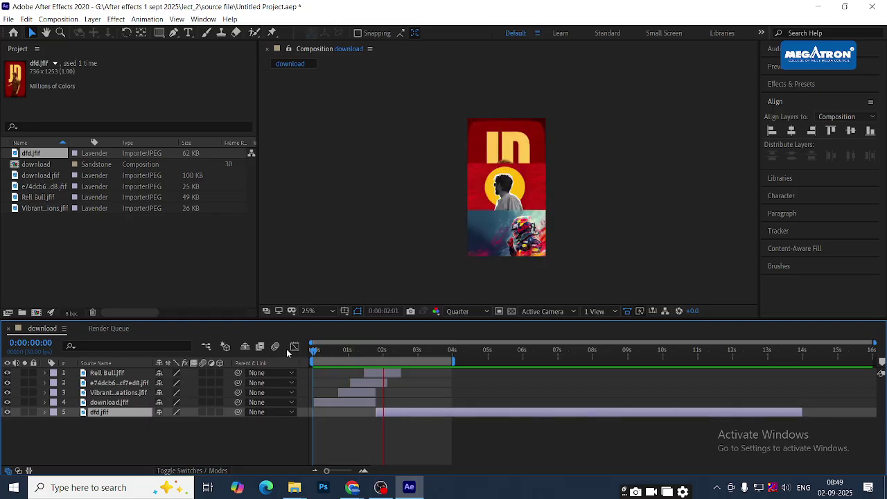
key(space)
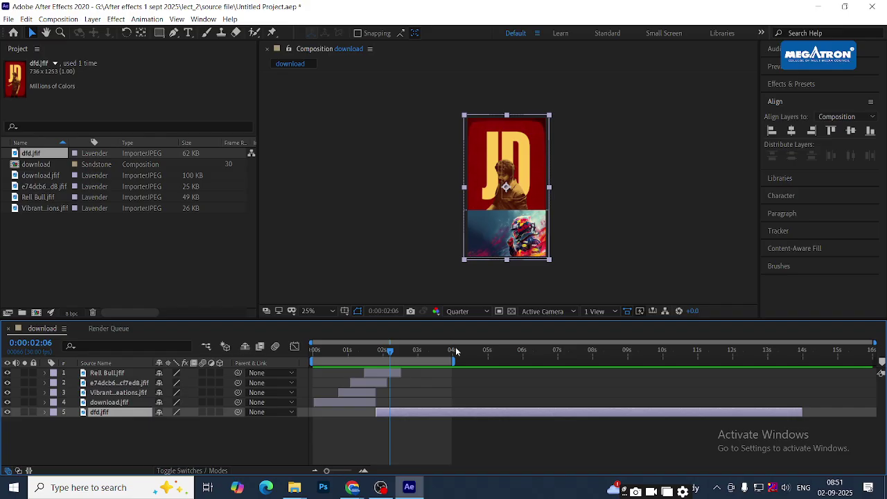
Set the composition's duration to 4 seconds in Composition Settings and preview the shortened timeline
key(ctrl+k)
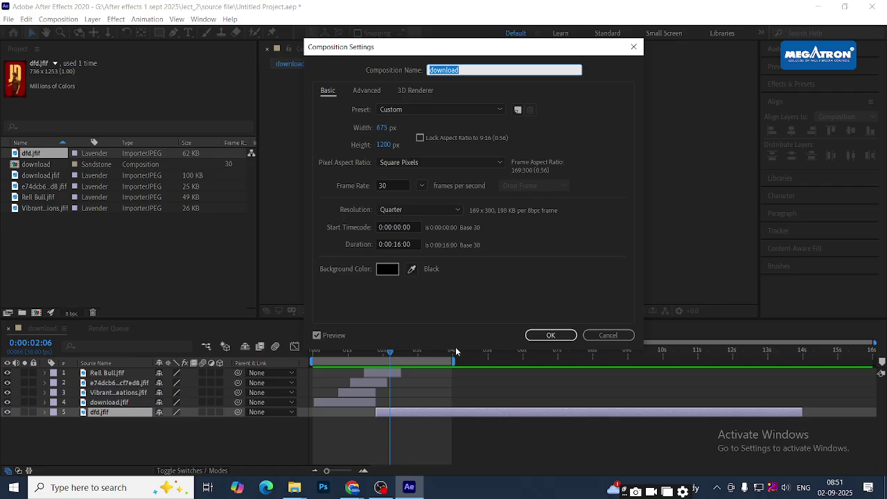
click(397, 244)
key(BackSpace)
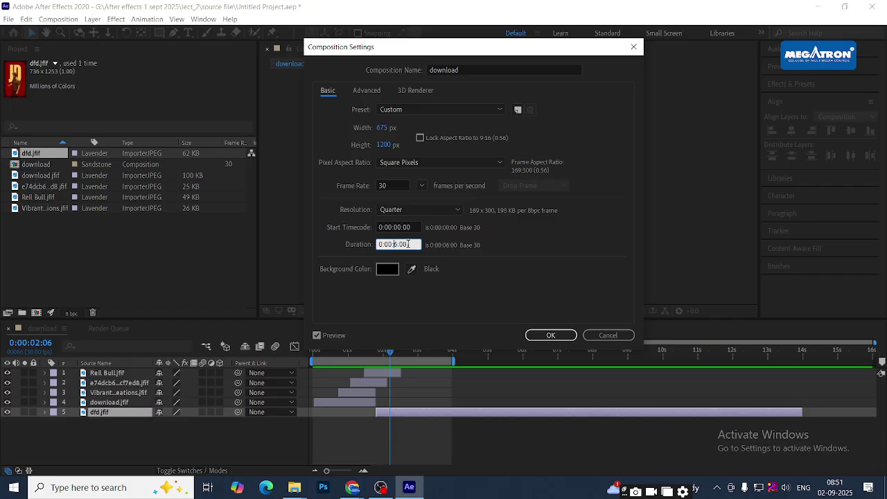
key(Delete)
text(4)
key(Return)
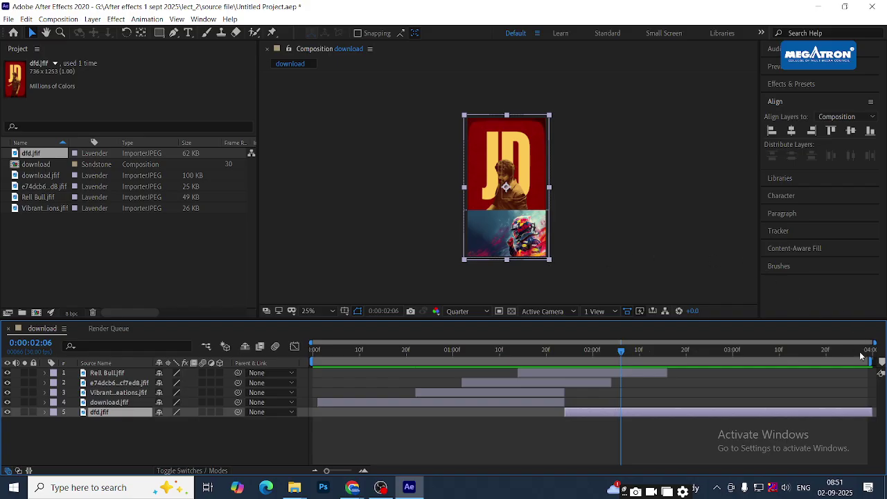
drag(870, 349, 736, 354)
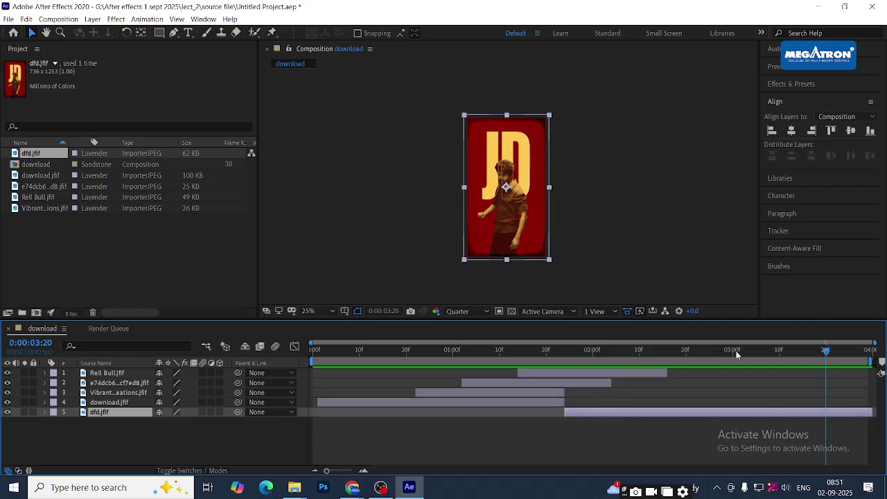
key(space)
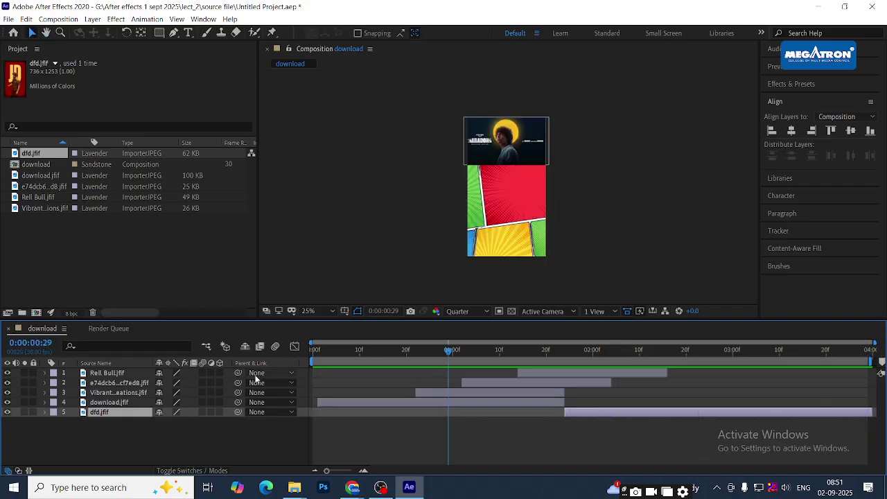
Undo the composition duration change and zoom the timeline out to the full 16 seconds
click(304, 402)
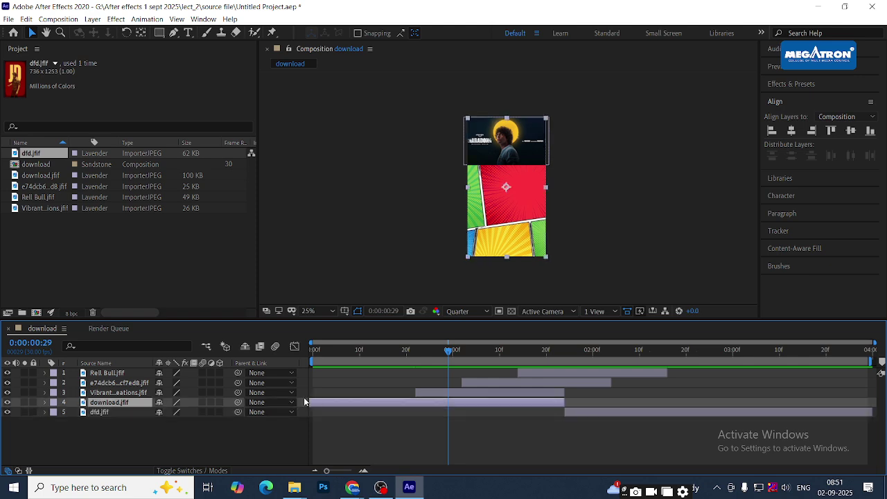
key(ctrl+z)
click(304, 411)
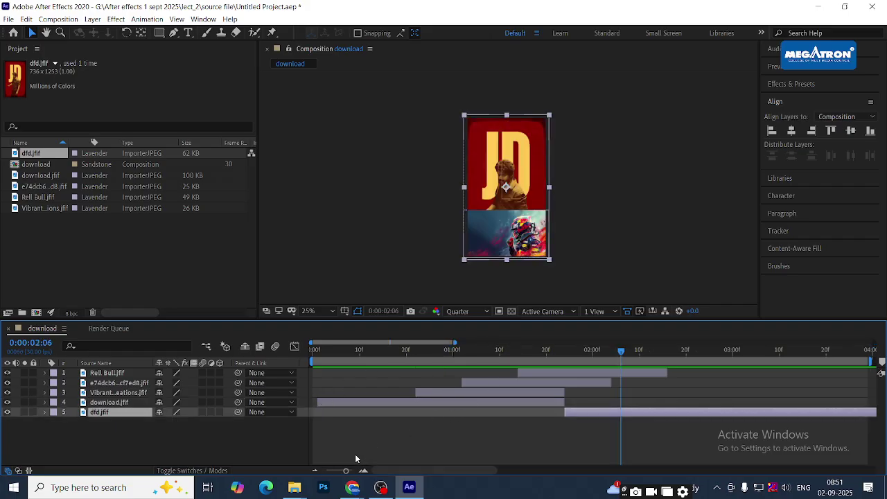
click(314, 470)
click(313, 470)
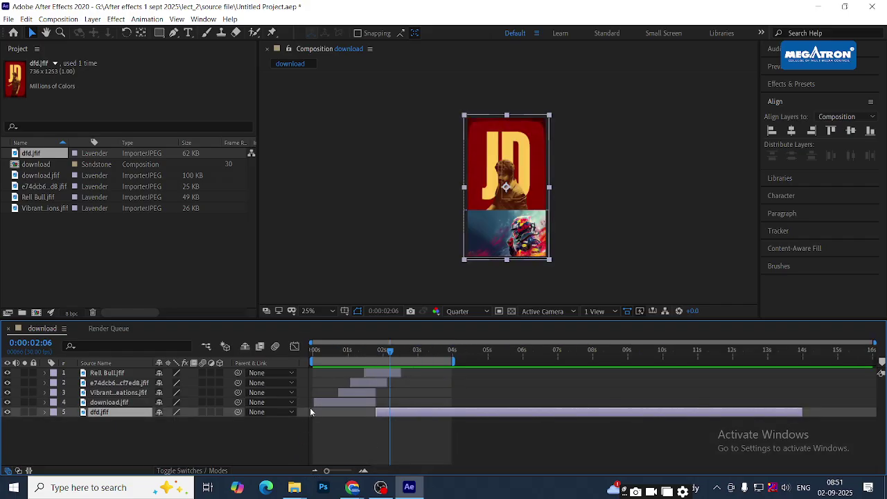
Extend the download.jfif layer's in point to the composition's start and preview the work area from the first frame
drag(314, 403, 310, 403)
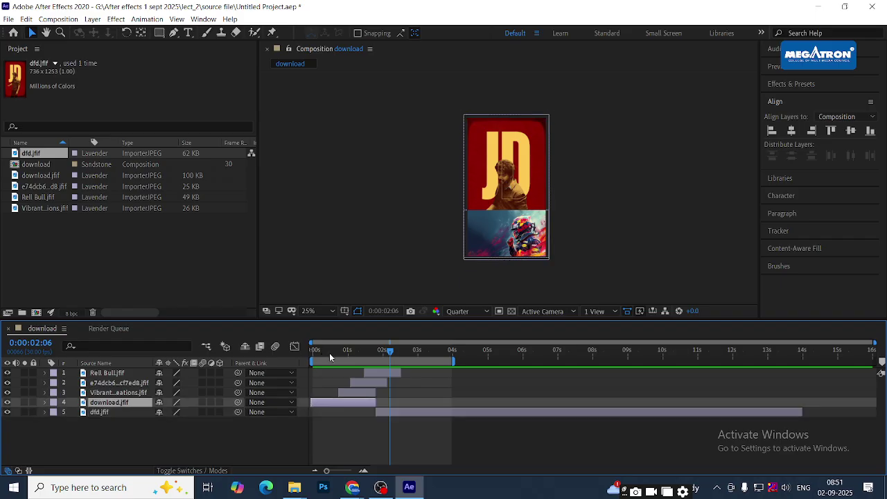
drag(329, 352, 277, 349)
key(space)
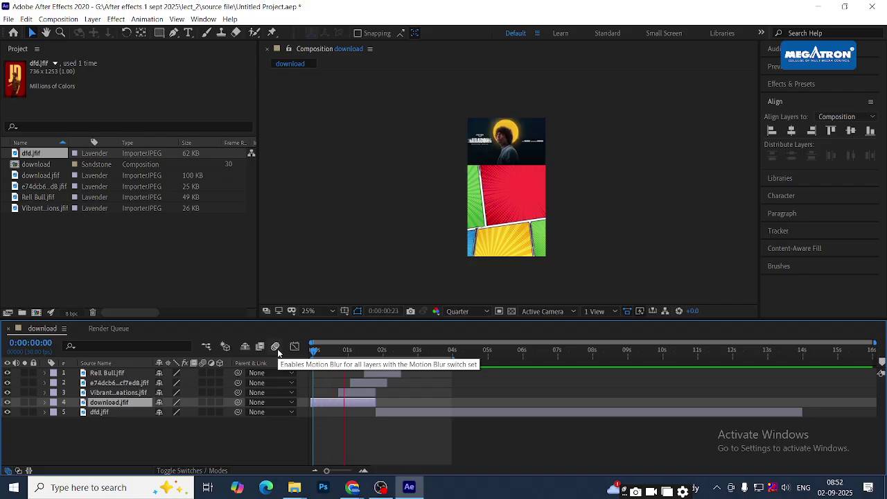
key(space)
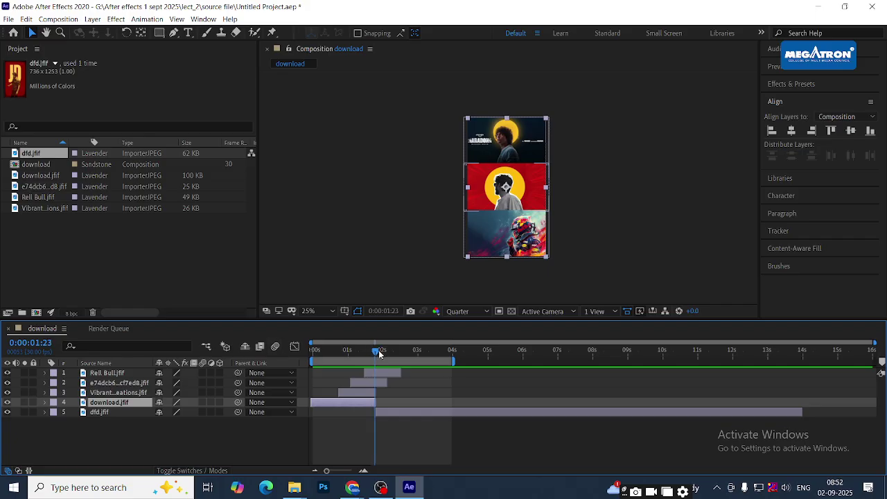
Review the duration in Composition Settings without changing it, and move the playhead to 0:00:03:12
key(ctrl+k)
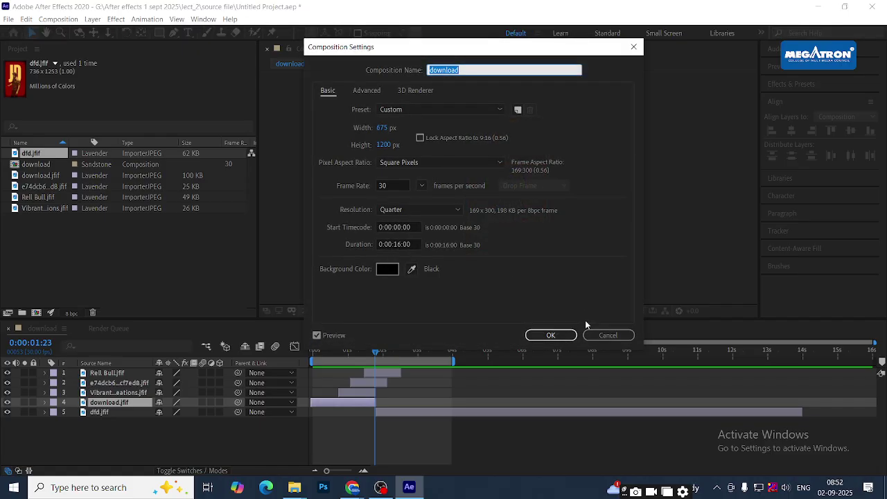
click(565, 336)
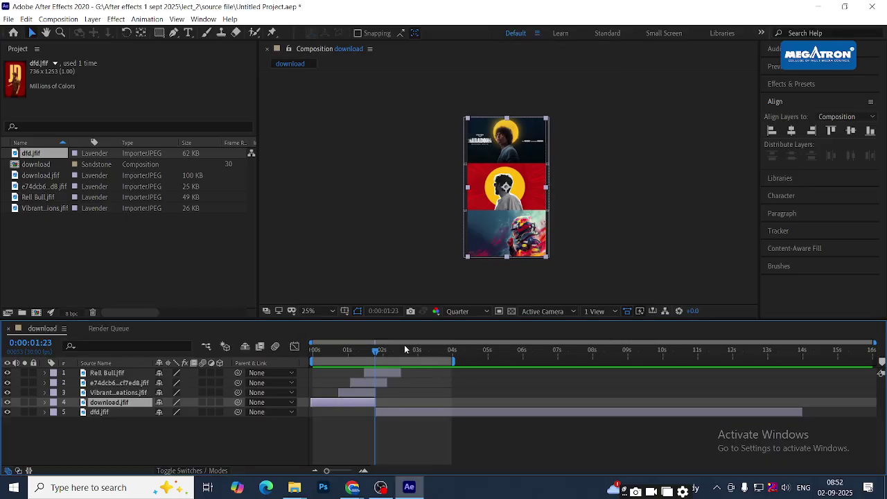
drag(380, 351, 432, 353)
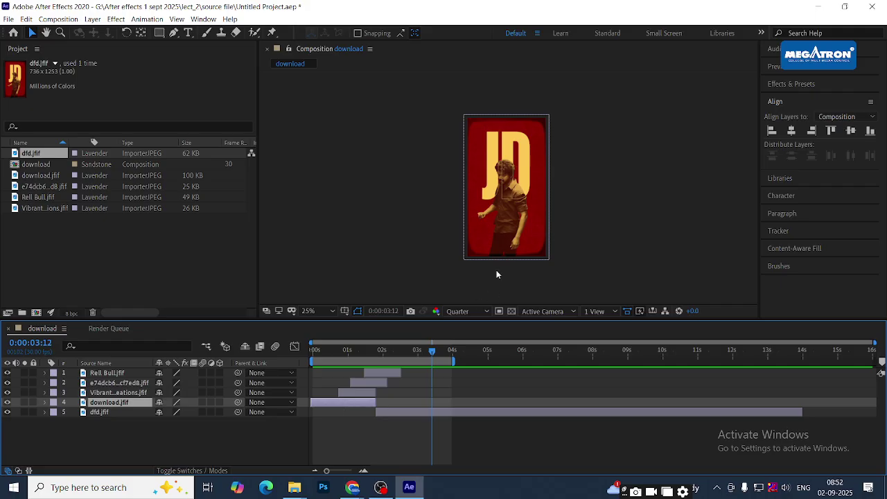
Trim the composition to the work area, scrub through the shortened timeline and preview it from the beginning
right_click(408, 361)
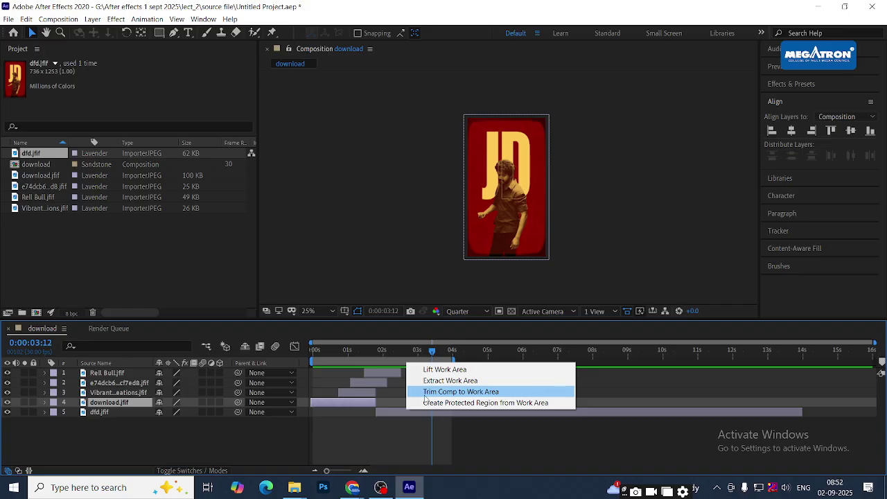
click(429, 391)
drag(334, 355, 869, 352)
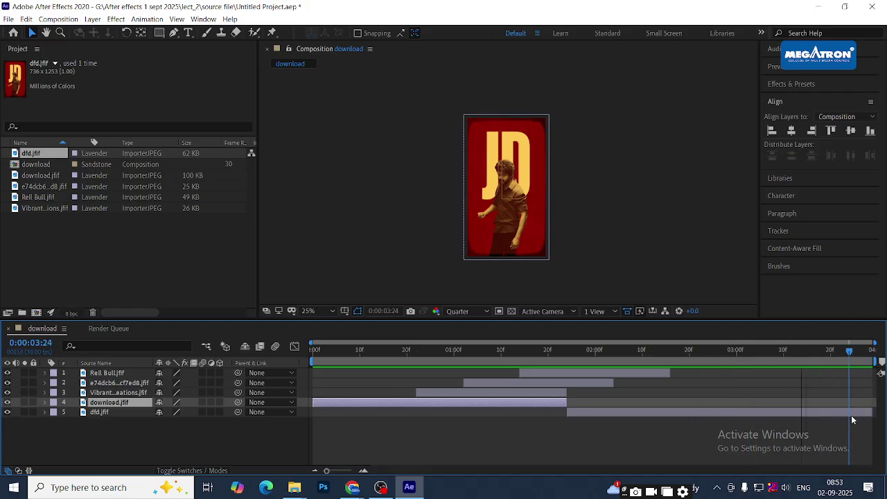
key(Home)
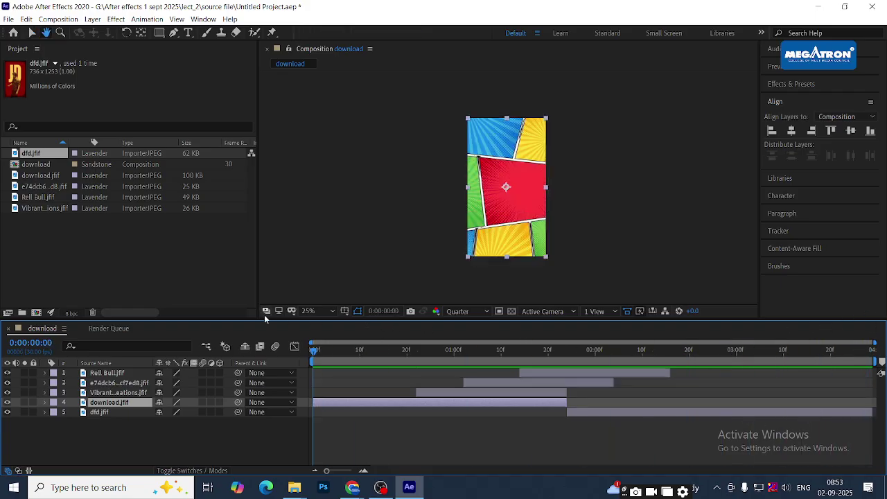
key(space)
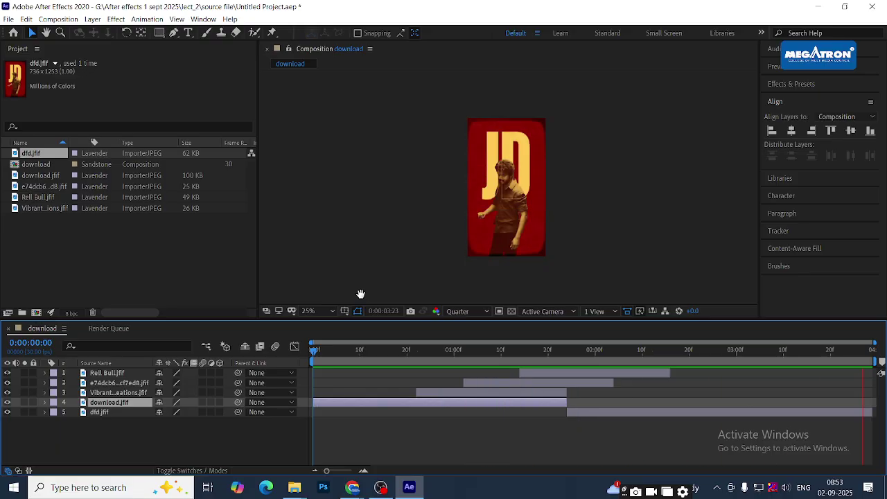
Stop the preview, undo the composition trim and zoom the timeline out to its full length
key(space)
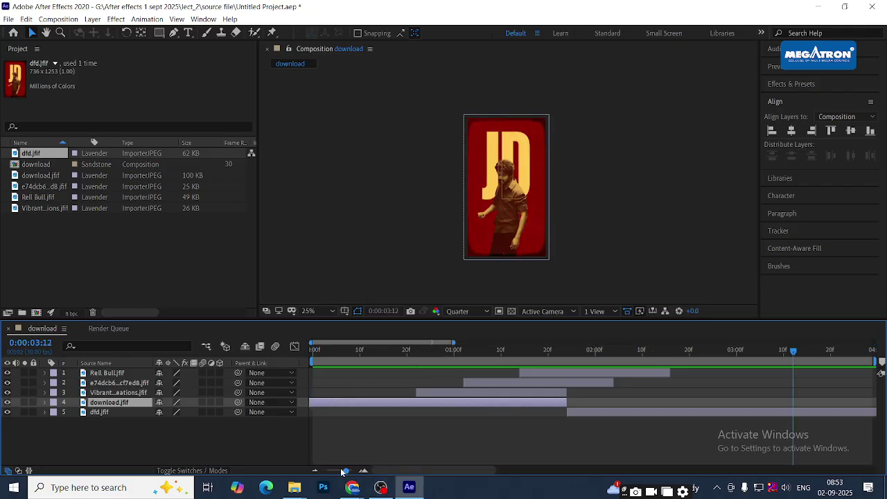
drag(344, 472, 326, 471)
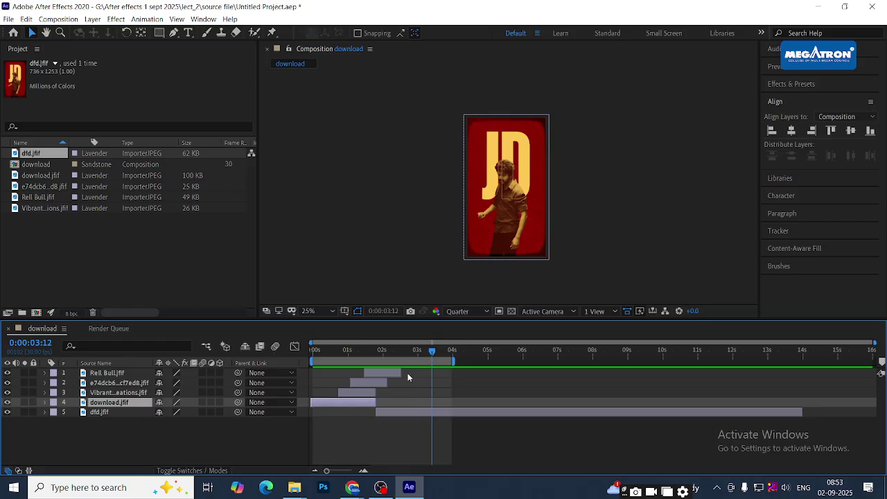
Scrub the playhead through the staggered layers and past the work area's end to 0:00:05:05
drag(432, 352, 375, 352)
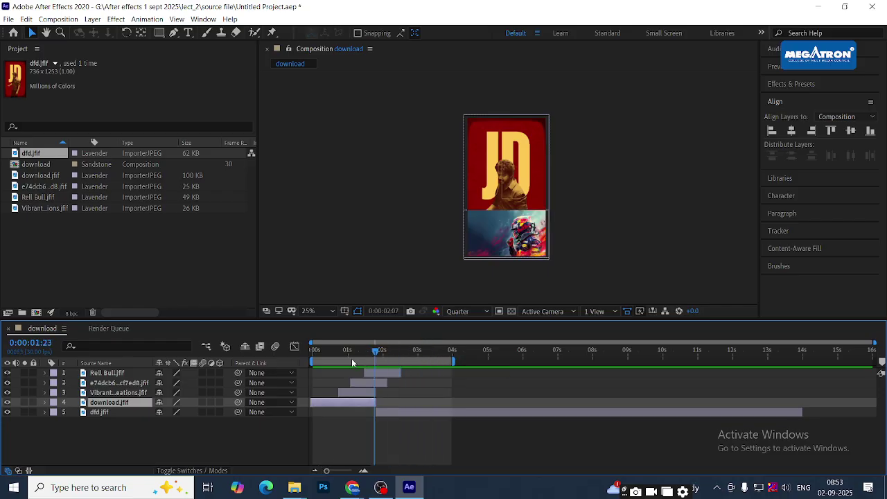
drag(312, 351, 441, 352)
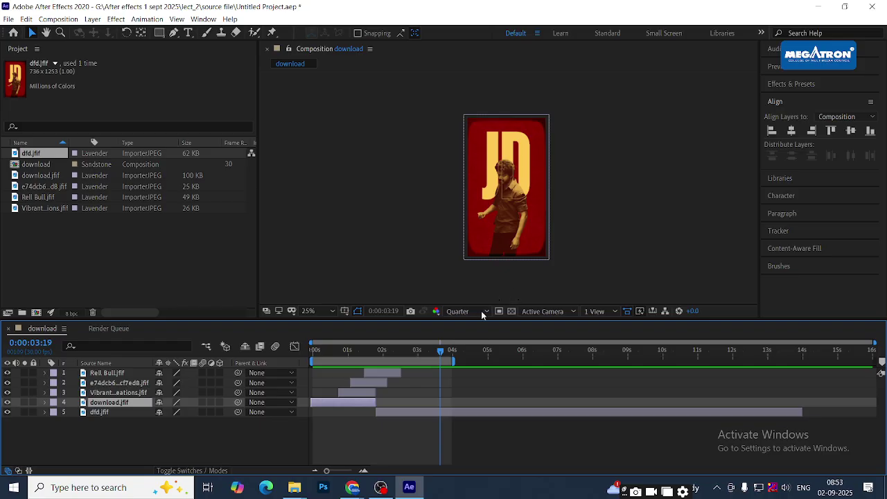
drag(315, 349, 494, 341)
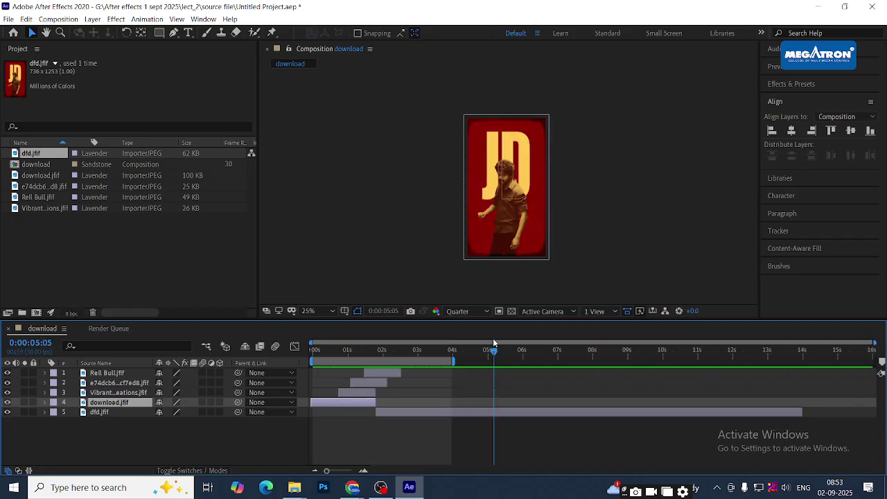
Review the work area's trimming options without applying any, and move the playhead to 0:00:03:01
right_click(427, 363)
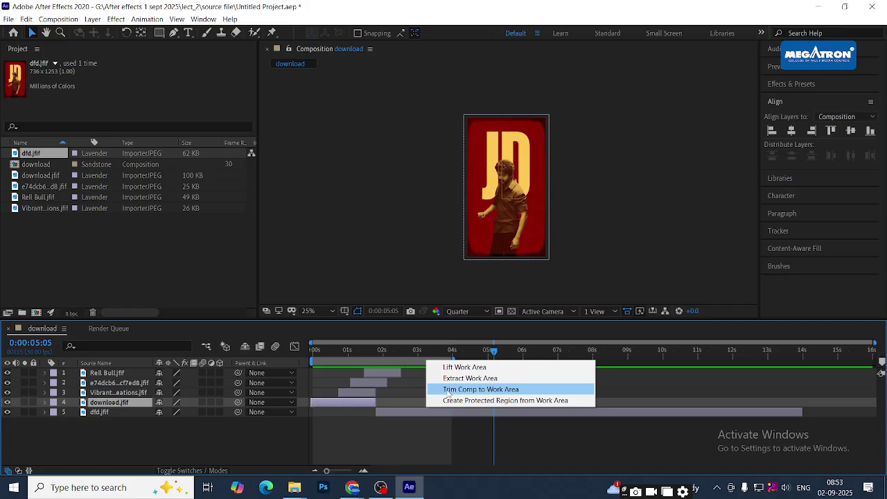
click(416, 376)
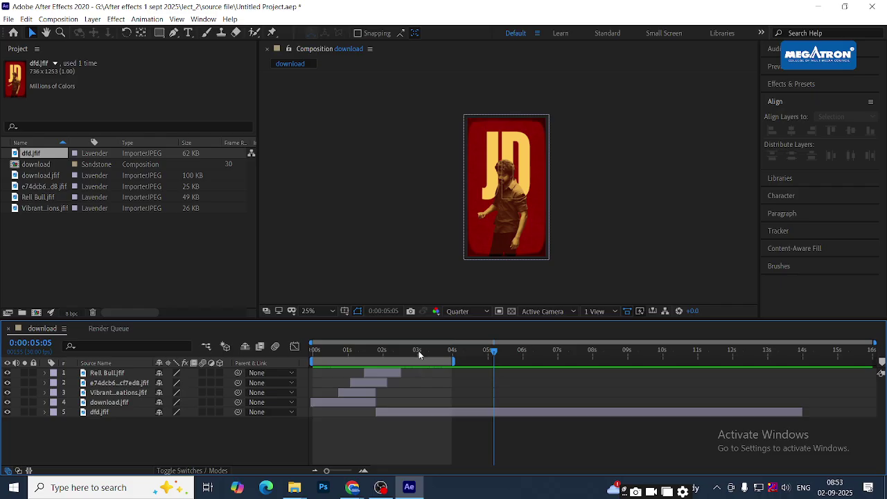
click(418, 350)
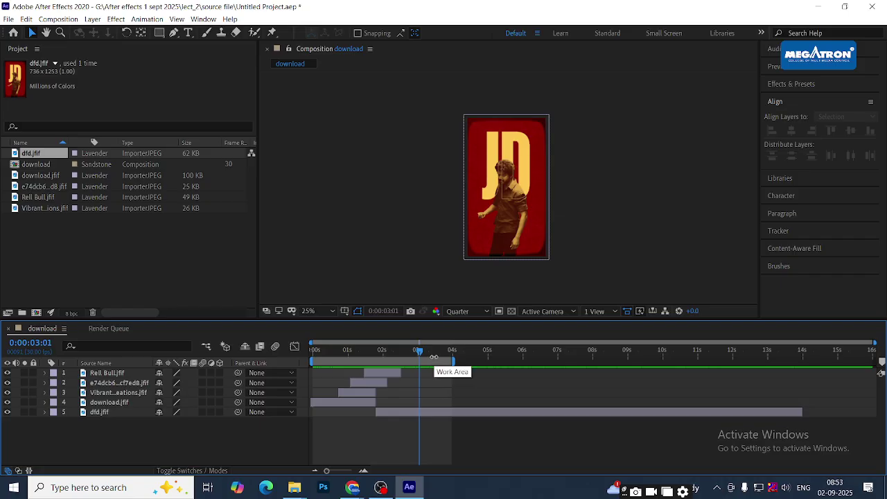
right_click(428, 363)
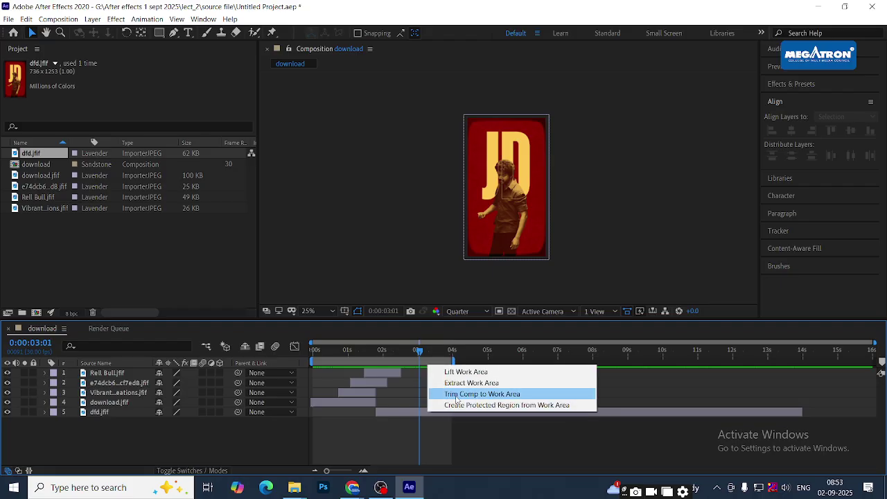
click(409, 378)
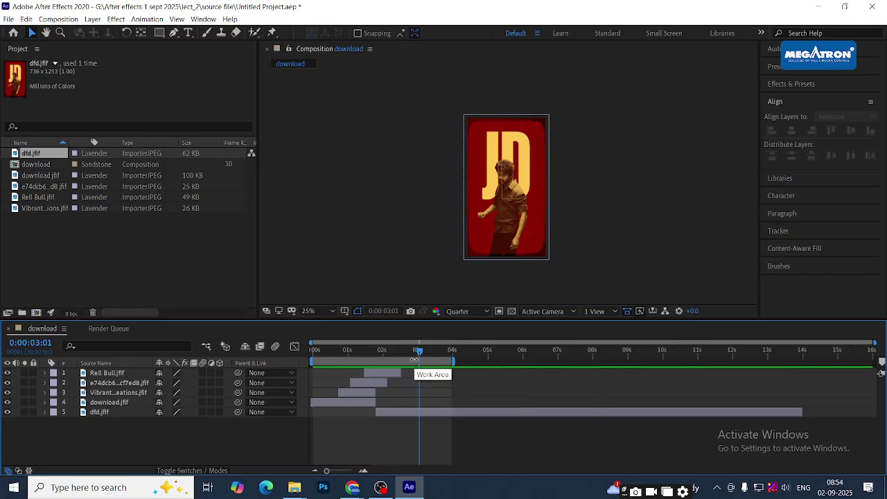
Zoom the timeline to fit the work area and review the work area's trimming options without applying any
double_click(415, 360)
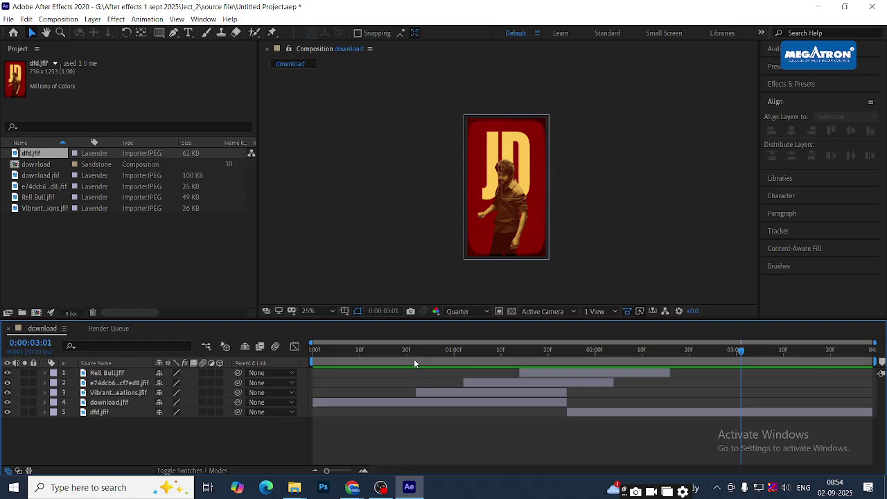
click(415, 360)
drag(428, 363, 450, 365)
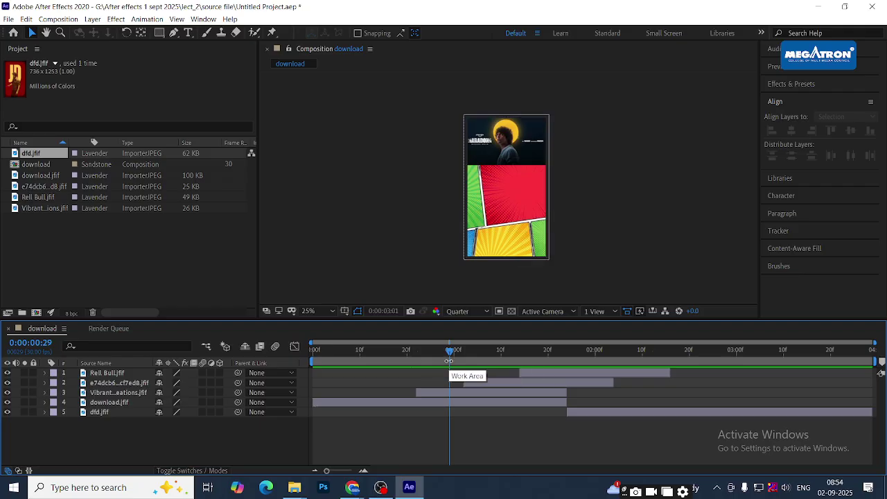
key(n)
right_click(449, 362)
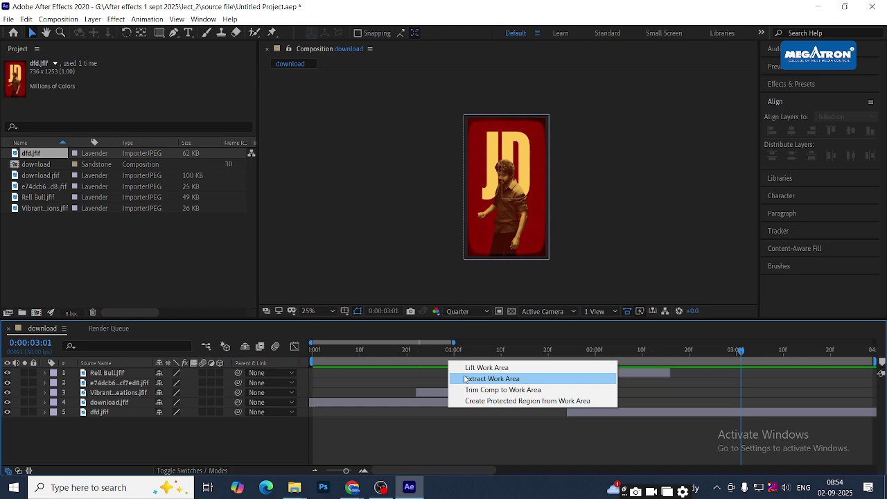
click(446, 413)
Show the full timeline, preview the work area from the first frame and park the playhead at 0:00:00:16
scroll(446, 412, down, 5)
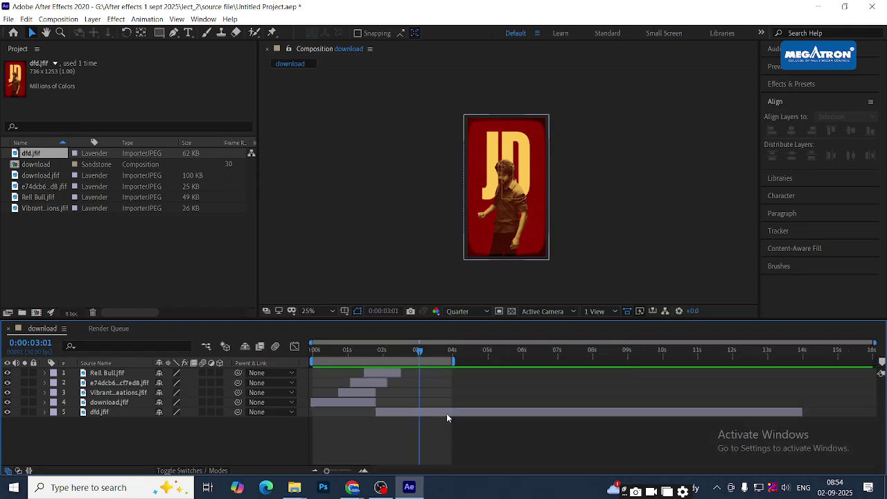
drag(425, 352, 298, 355)
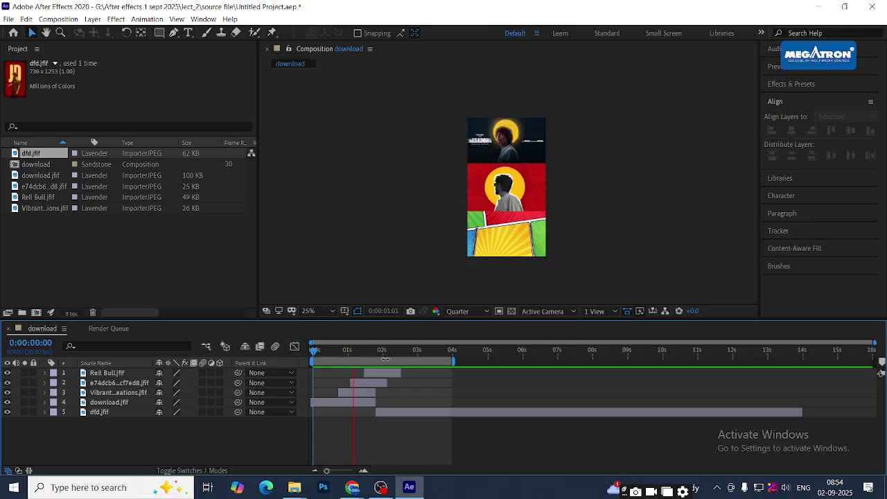
drag(429, 354, 328, 365)
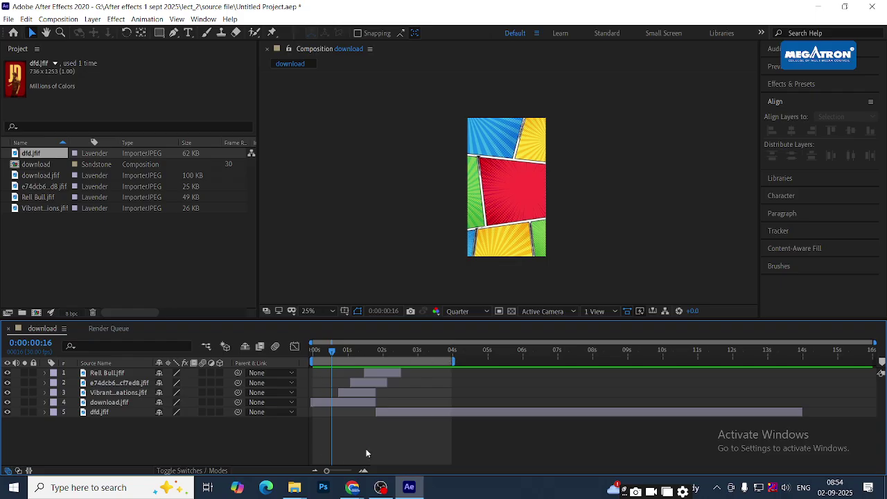
Slide the work area to about 9 to 13 seconds and test it by playing from the first frame and scrubbing to 0:00:11:16
drag(390, 363, 711, 348)
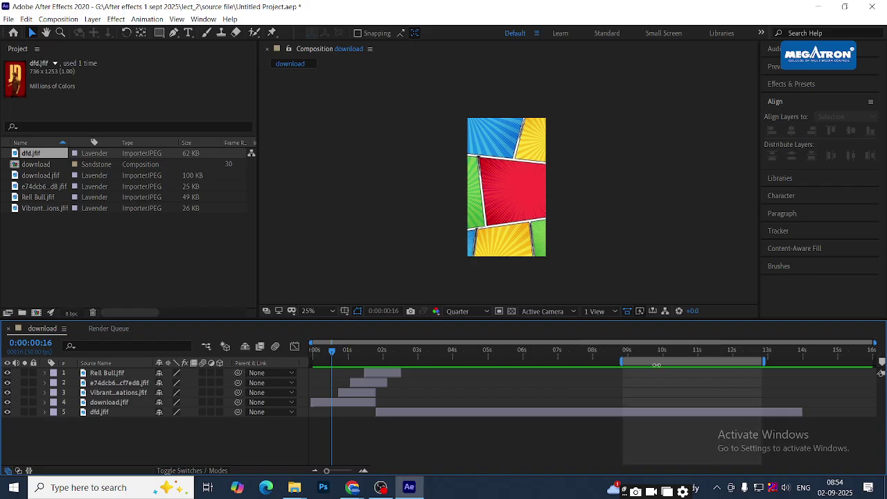
click(312, 350)
key(space)
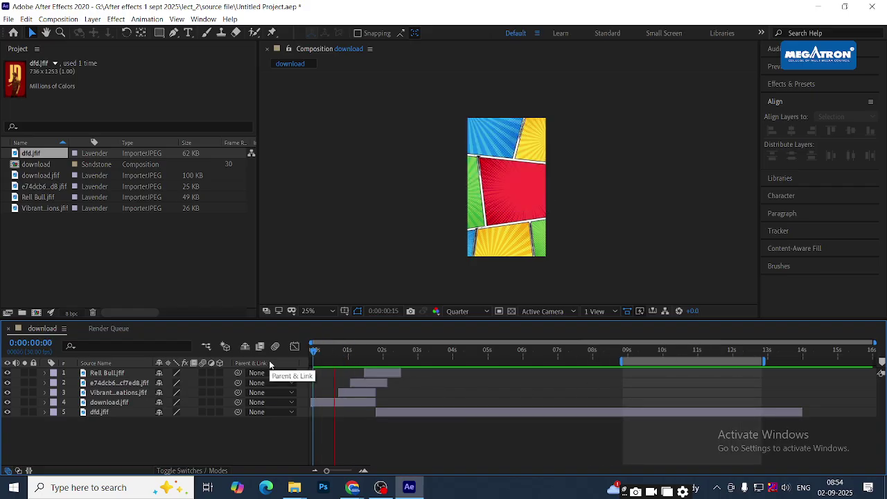
key(space)
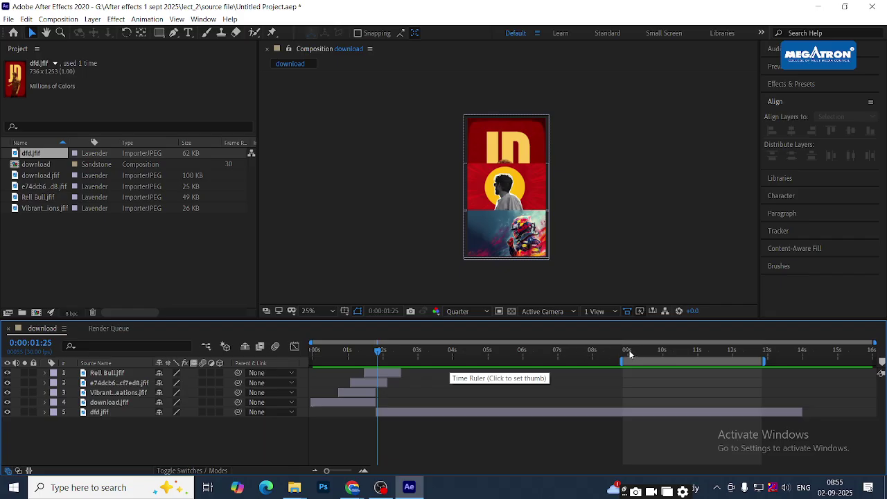
drag(654, 363, 665, 362)
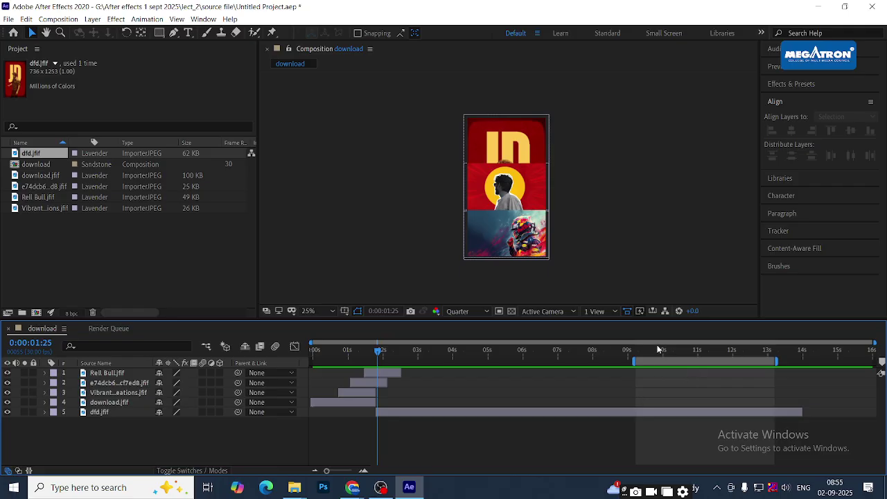
drag(633, 350, 716, 365)
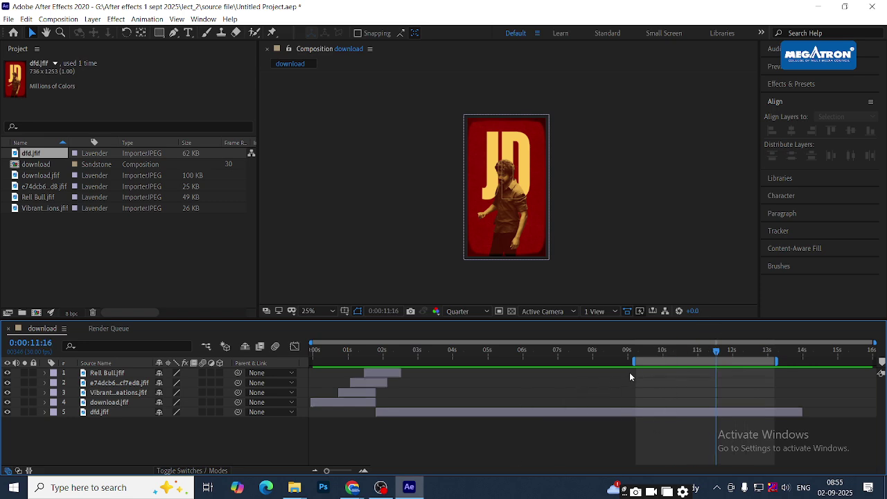
Slide the work area back to the composition's beginning and align its start edge exactly with frame 0
drag(649, 361, 313, 352)
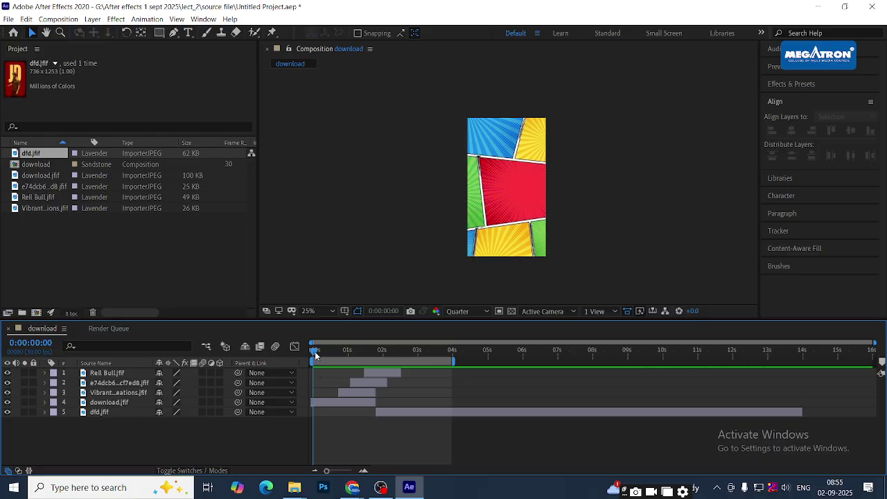
drag(320, 361, 324, 361)
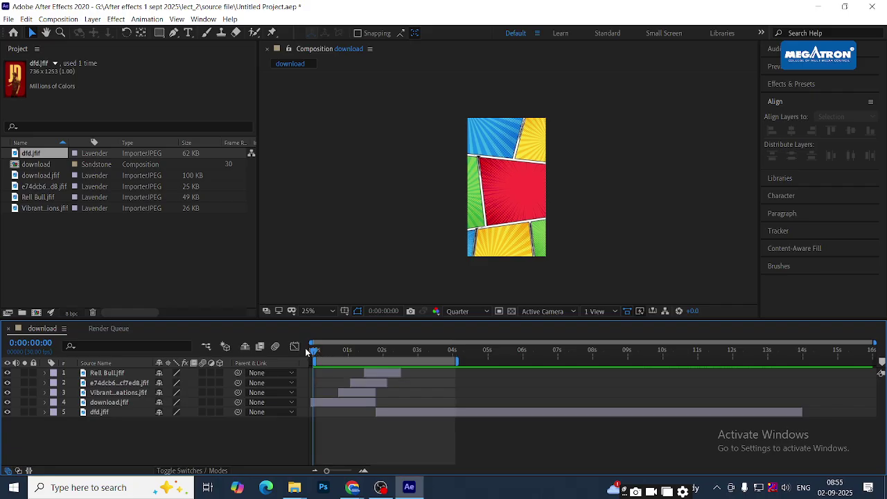
scroll(306, 386, up, 5)
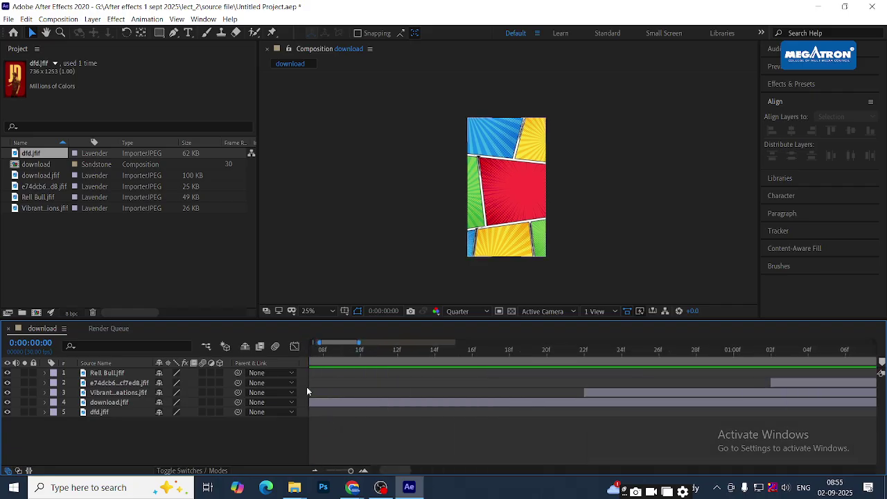
scroll(324, 391, up, 2)
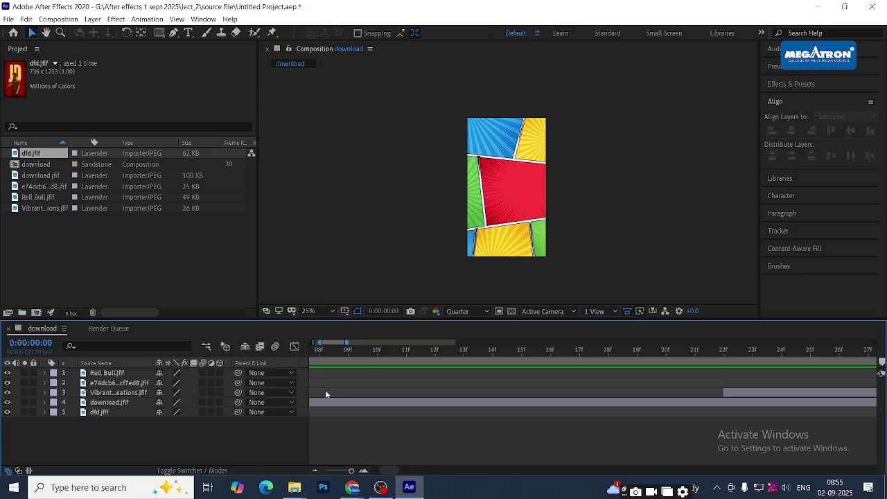
scroll(325, 393, down, 3)
scroll(325, 393, up, 3)
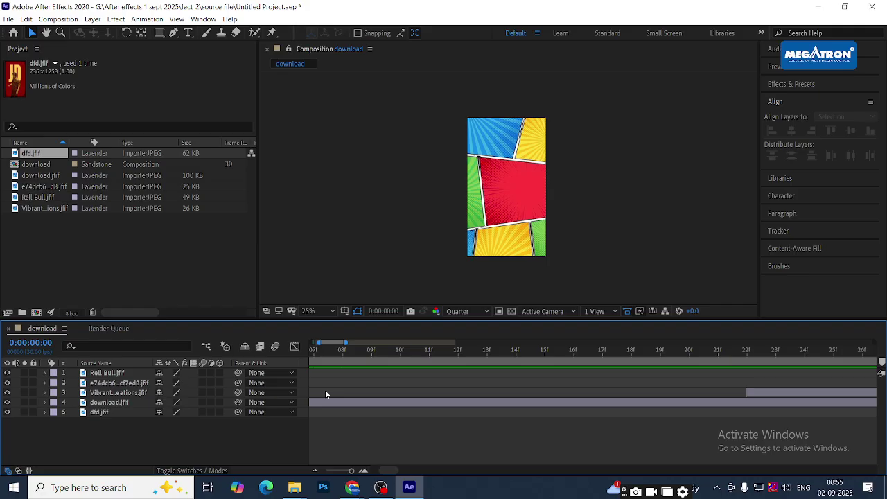
drag(388, 471, 381, 470)
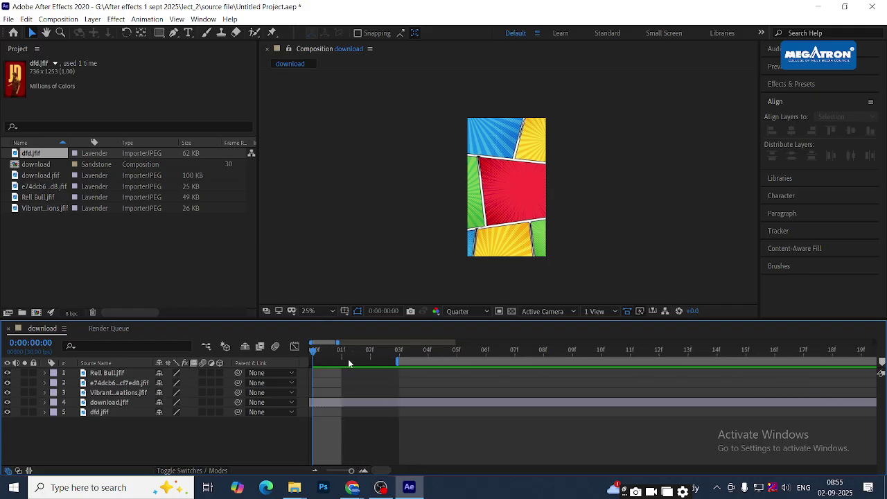
click(398, 361)
key(ctrl+z)
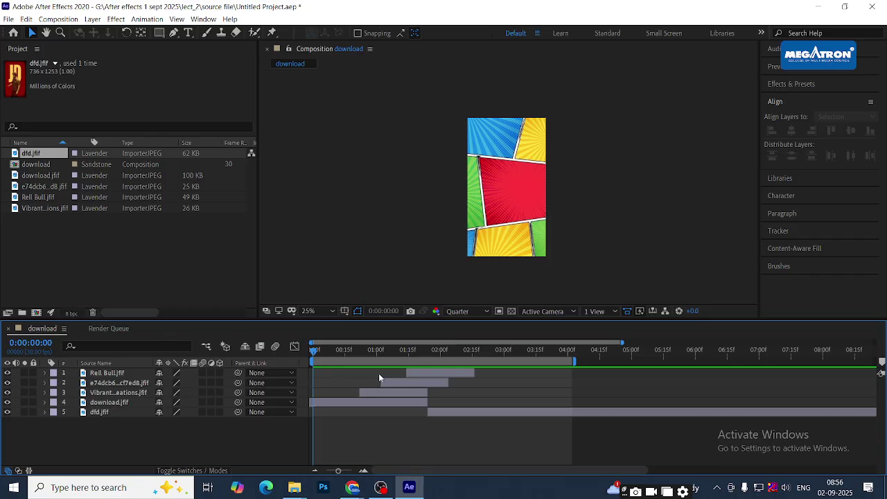
Scrub the playhead between the first frame and the start of the third layer at 0:00:00:22
drag(319, 347, 312, 350)
drag(315, 348, 232, 346)
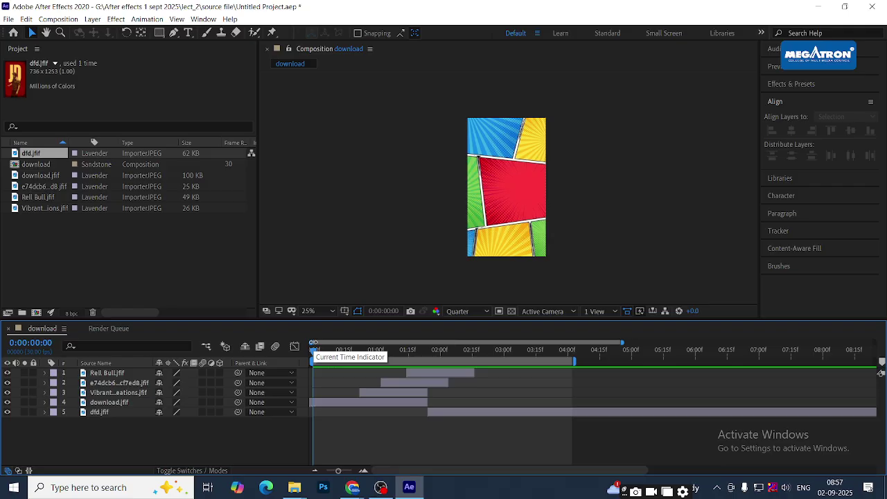
click(359, 350)
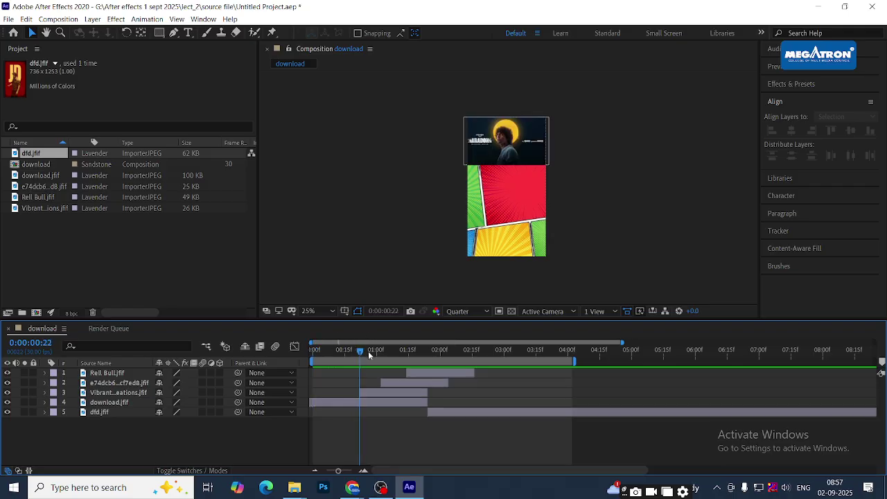
drag(368, 350, 270, 352)
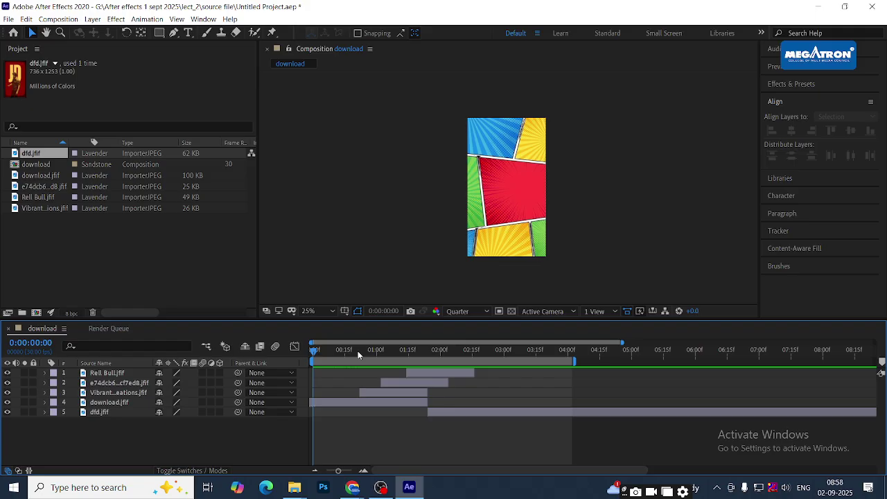
Start and stop the work area preview several times from the composition's first frame
key(space)
key(space)
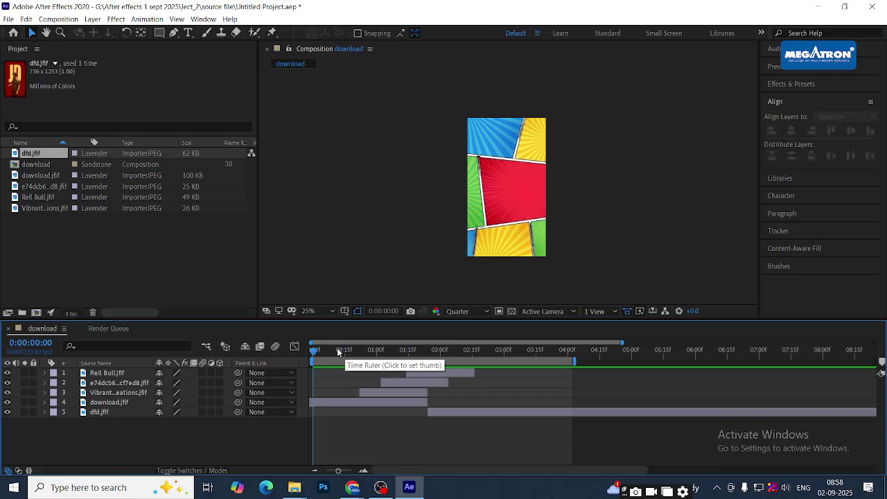
click(321, 348)
drag(306, 348, 222, 346)
key(space)
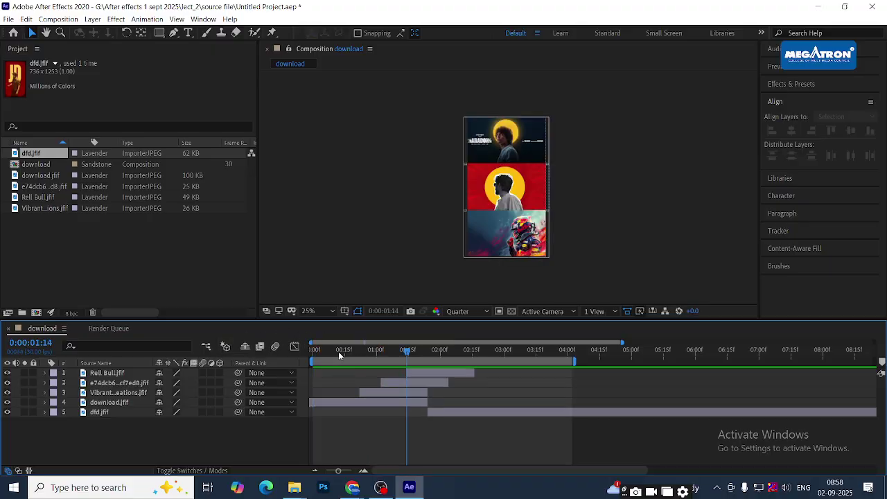
key(space)
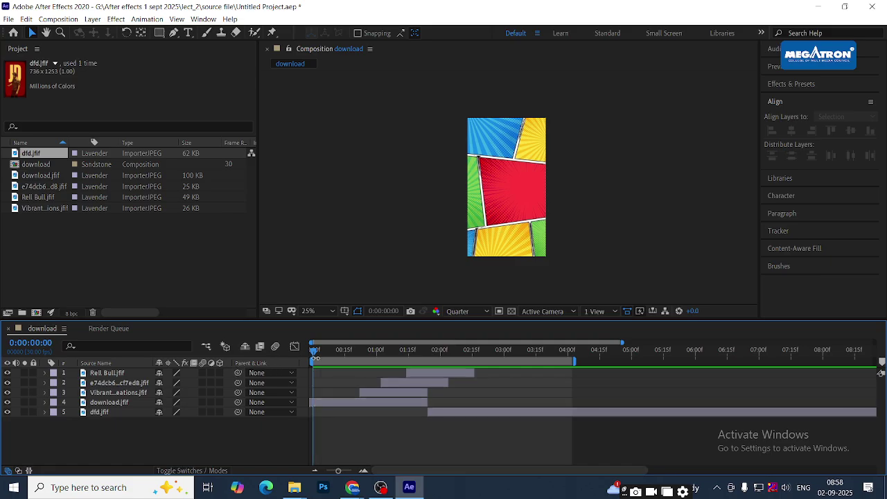
key(space)
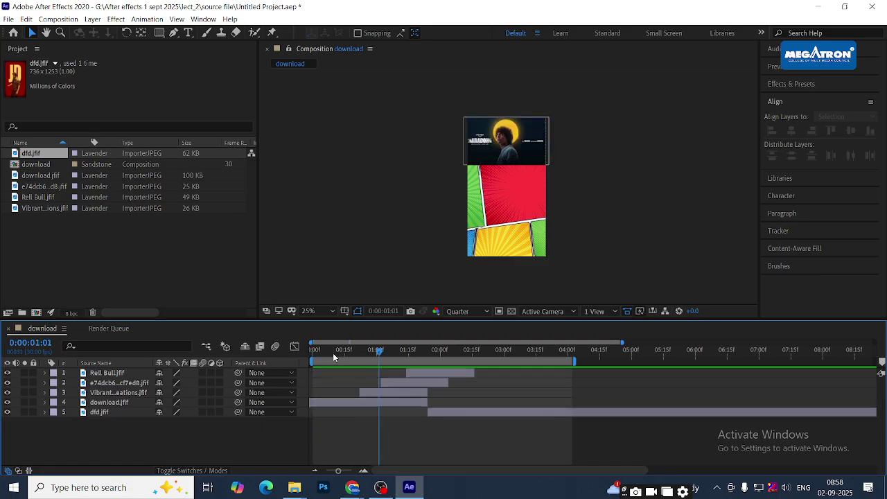
key(space)
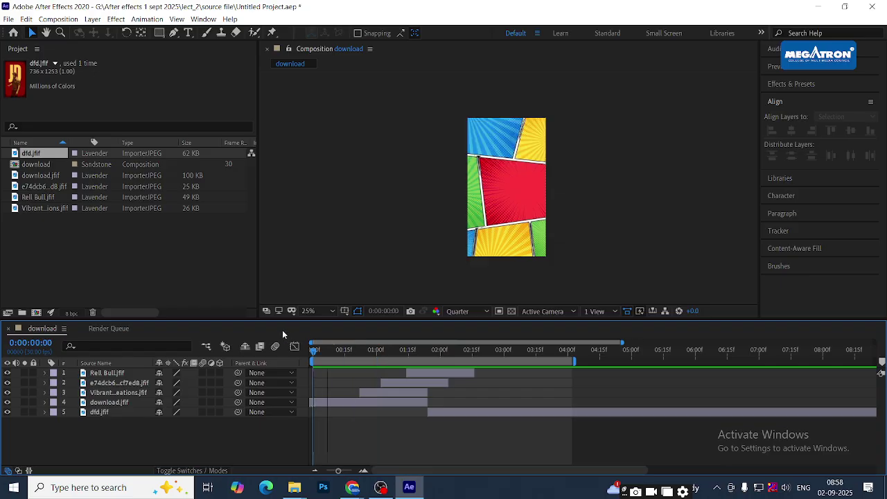
key(space)
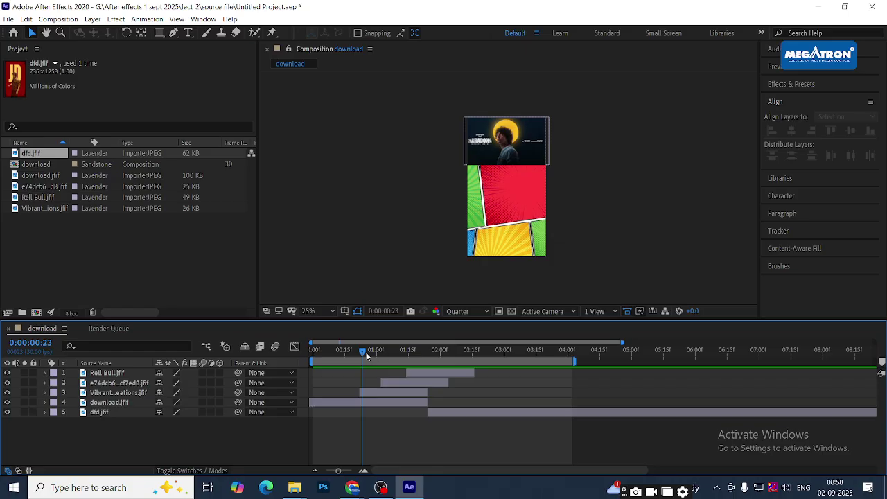
Trim the composition to the work area and return the playhead to the first frame
drag(366, 352, 562, 362)
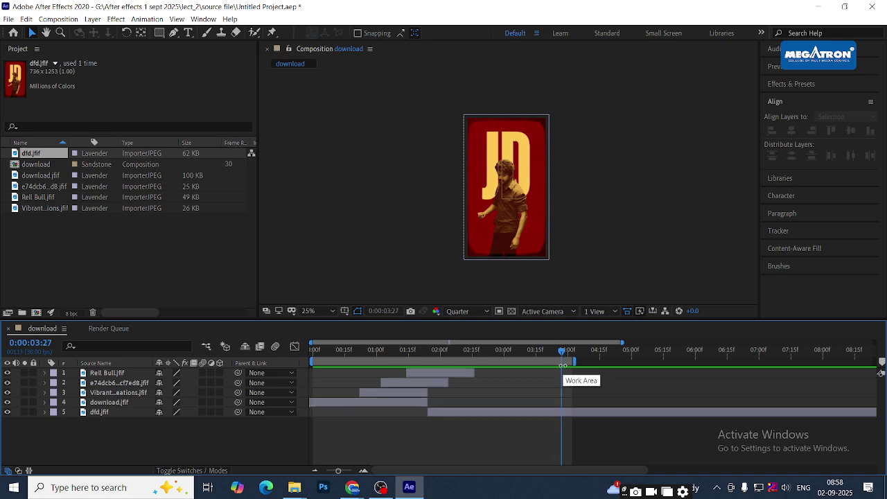
key(ctrl+shift+x)
drag(564, 355, 273, 360)
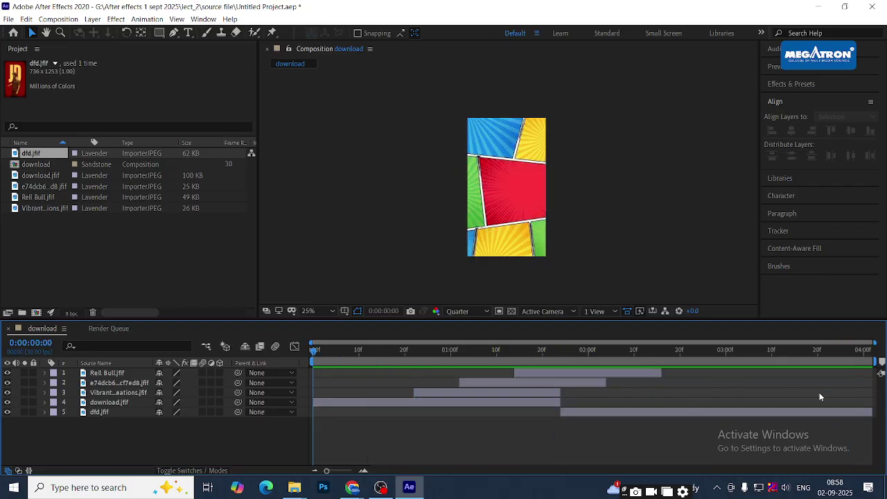
Preview the trimmed composition several times from the first frame to examine the staggered layer timing
key(space)
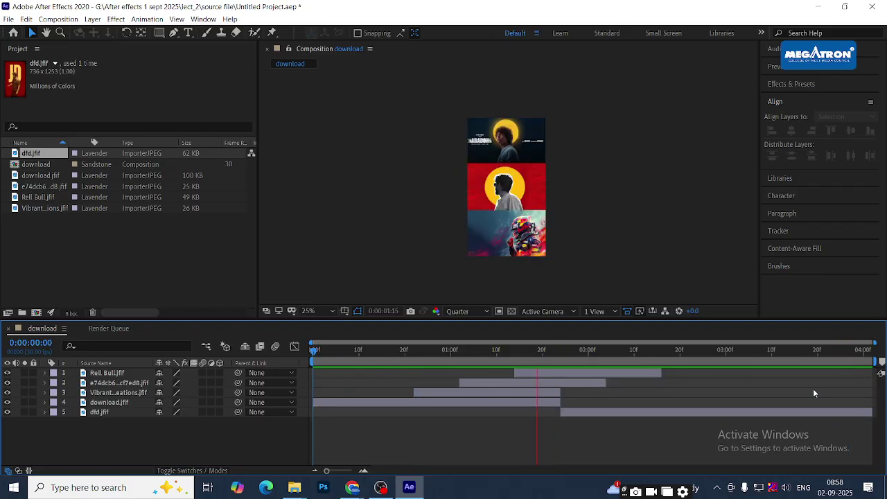
key(space)
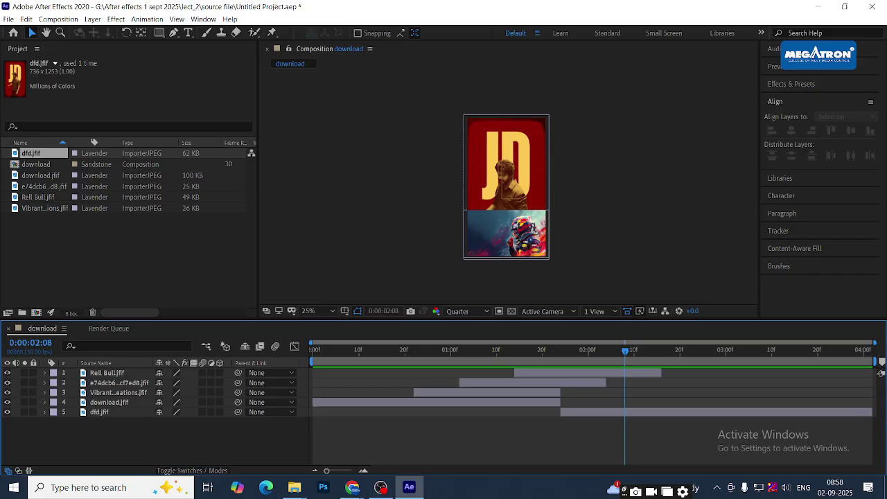
drag(485, 349, 261, 343)
key(space)
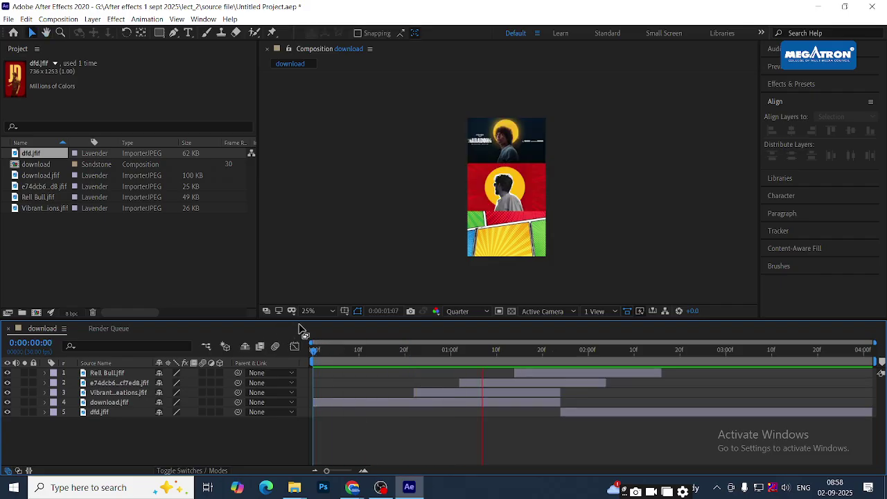
click(397, 349)
key(space)
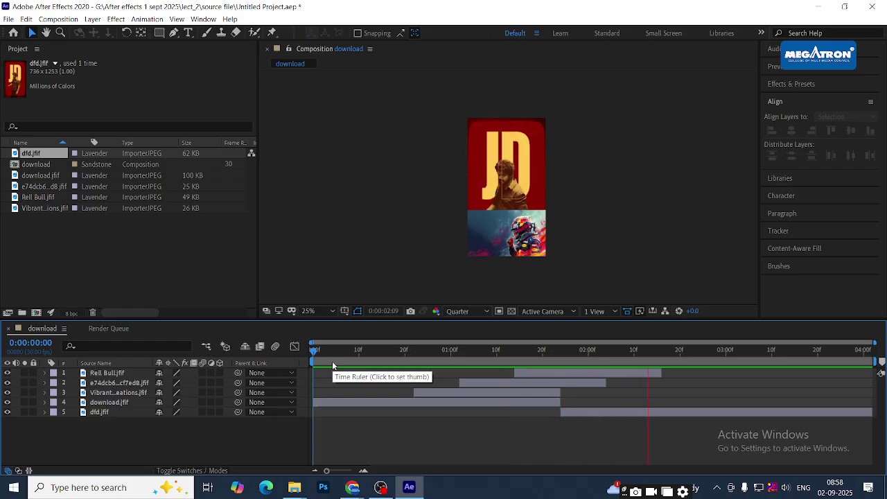
key(space)
key(space)
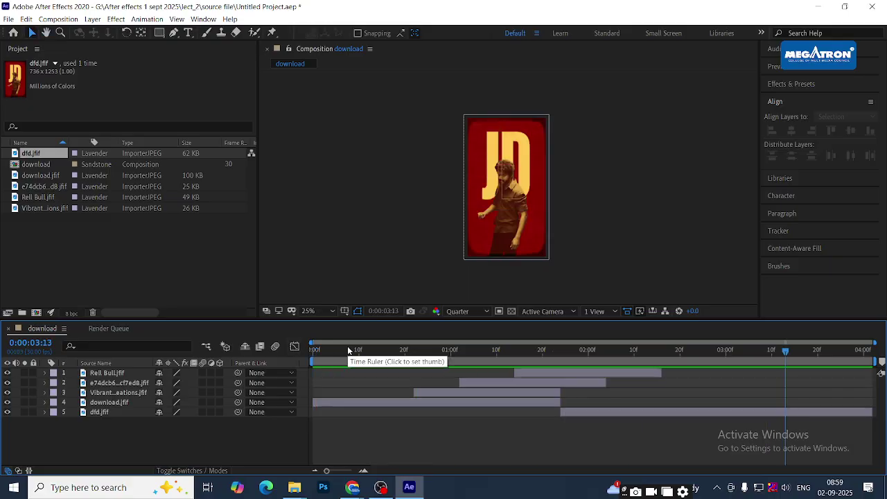
key(space)
Switch to the Google Meet call in Chrome to check the meeting and return to After Effects
key(alt+Tab)
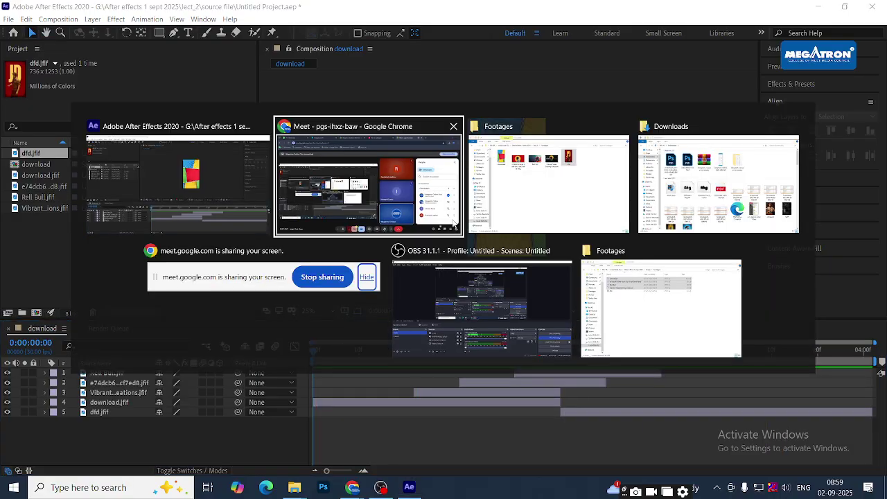
click(367, 183)
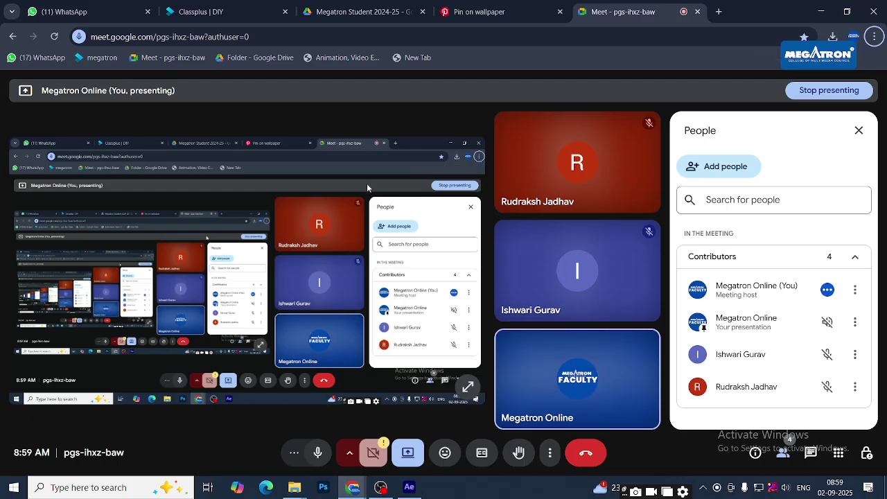
key(alt+Tab)
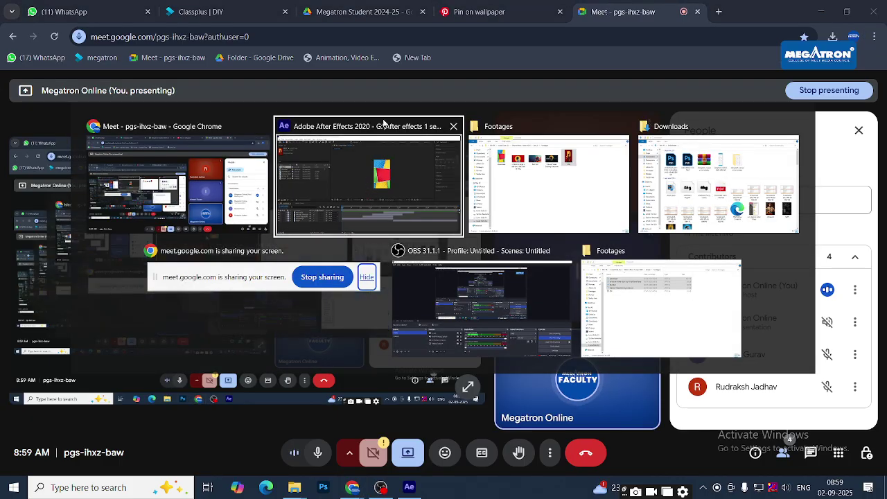
click(356, 181)
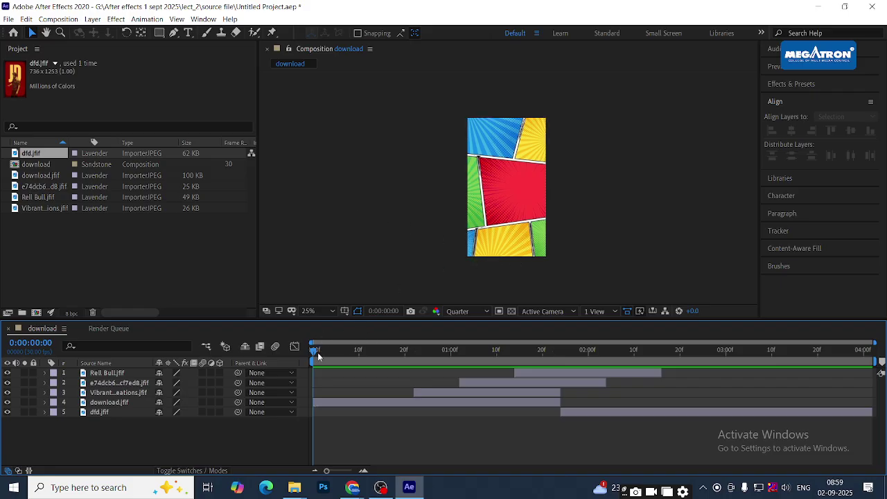
Preview the composition with the playhead set to 0:00:00:18, stop playback and scrub to 0:00:00:29
drag(317, 351, 395, 351)
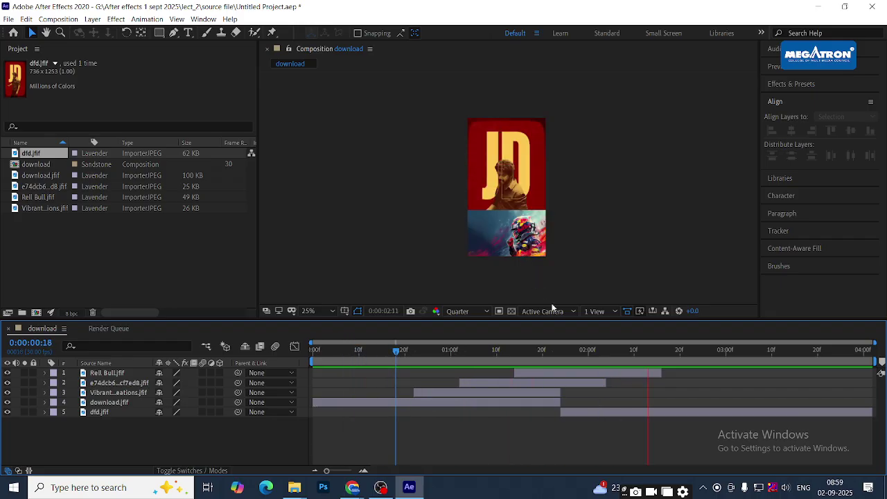
key(space)
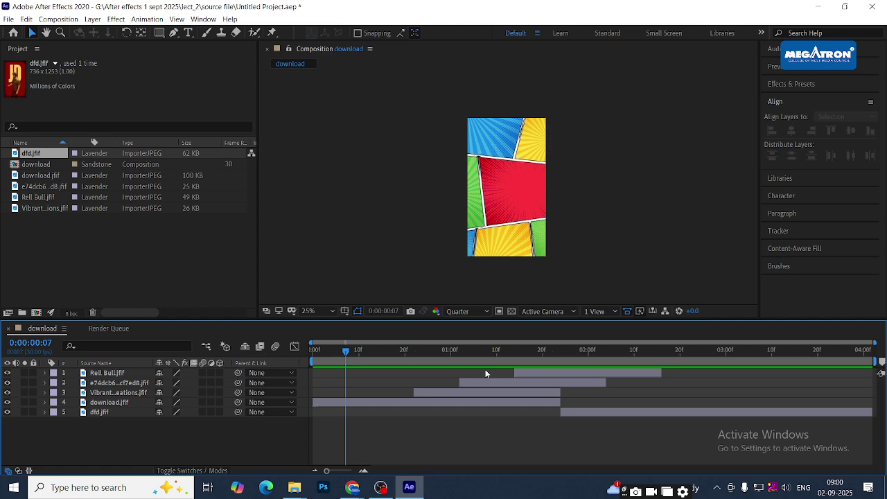
drag(418, 350, 446, 352)
Move the third layer's image from the top of the composition down to the middle of the frame
click(508, 143)
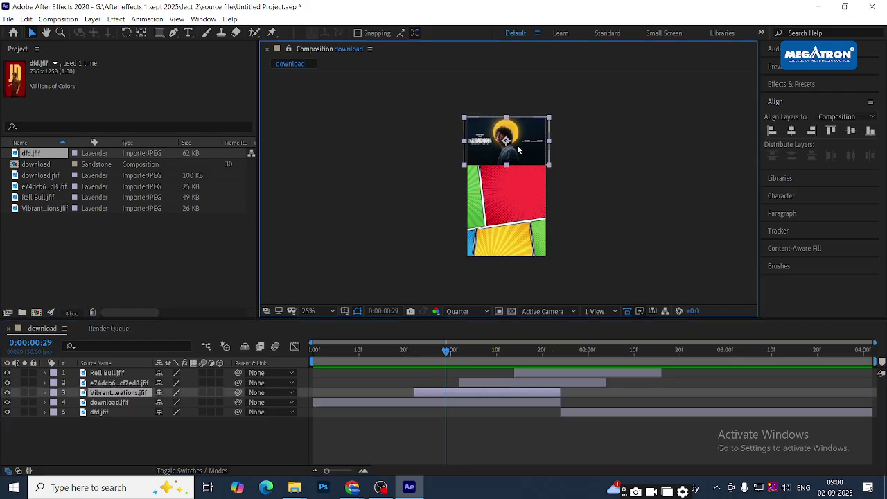
scroll(512, 179, down, 2)
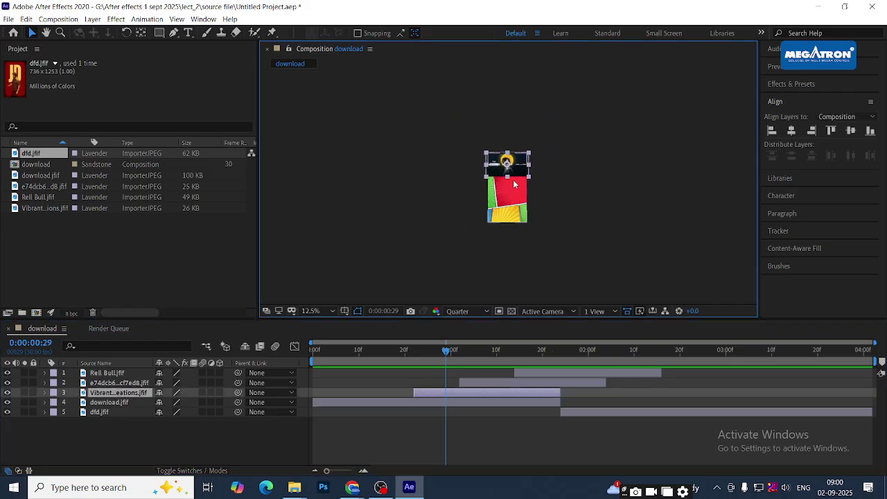
scroll(508, 178, up, 4)
scroll(525, 166, down, 2)
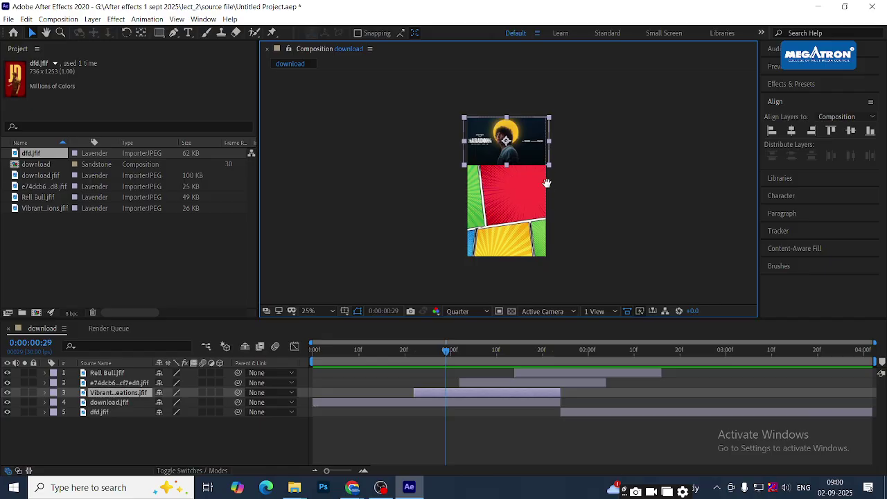
scroll(513, 153, up, 2)
drag(524, 109, 547, 211)
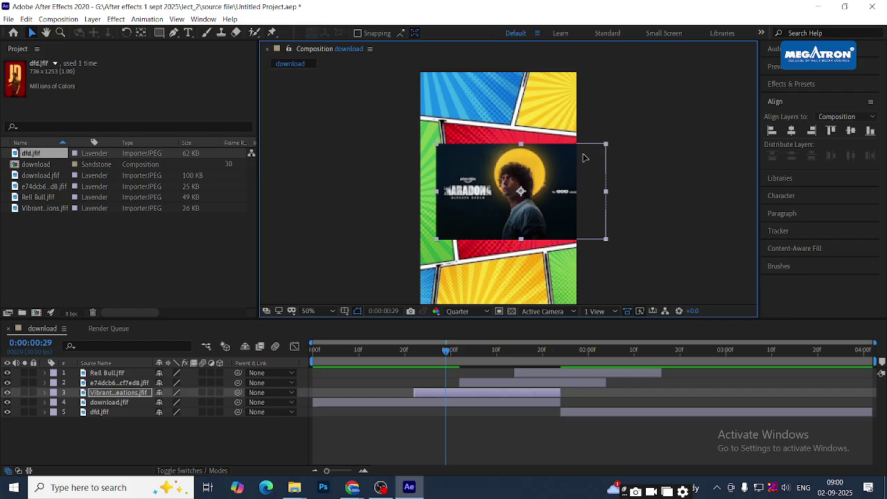
drag(575, 161, 561, 164)
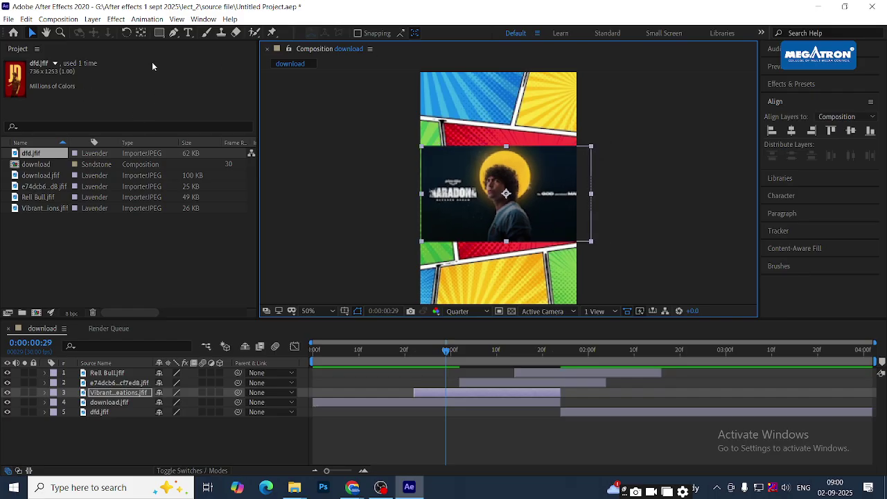
Rotate the third layer's image slightly counterclockwise and shift it toward the upper right with the Selection tool
click(127, 33)
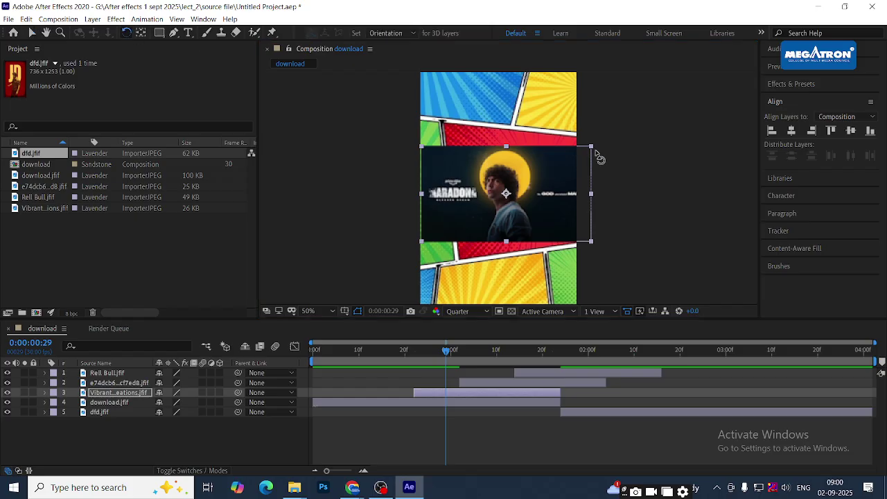
drag(592, 153, 580, 137)
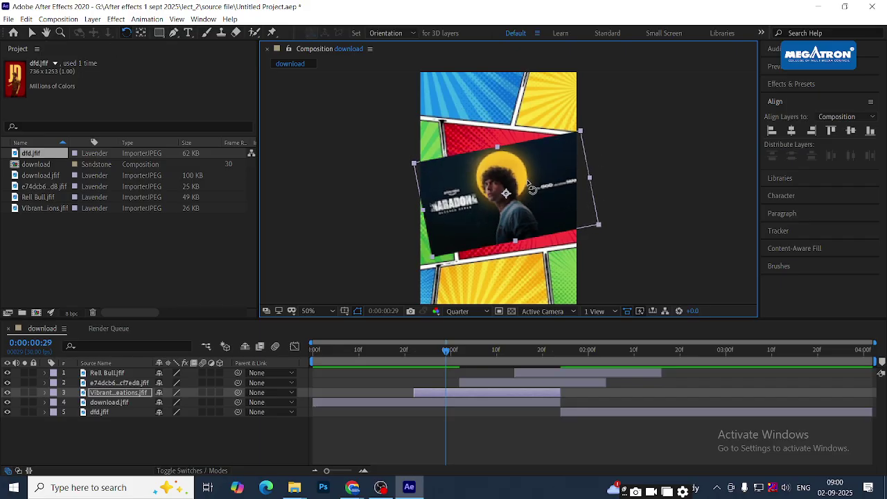
click(32, 33)
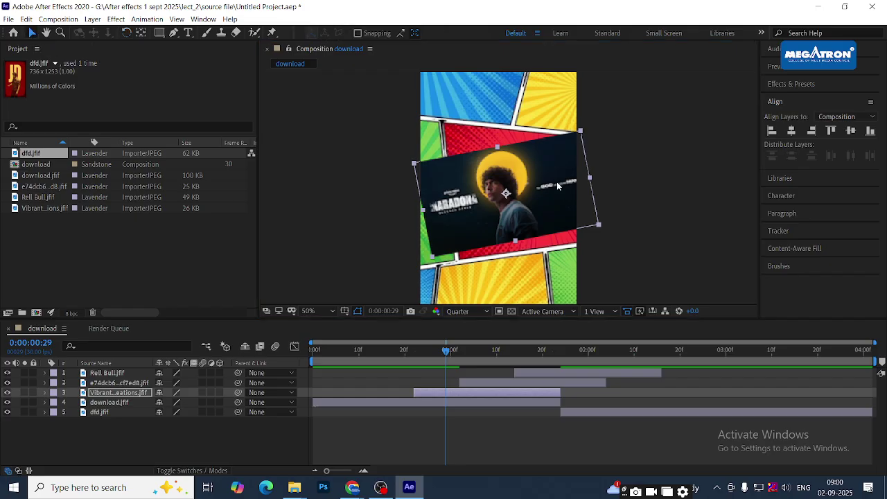
drag(534, 192, 566, 185)
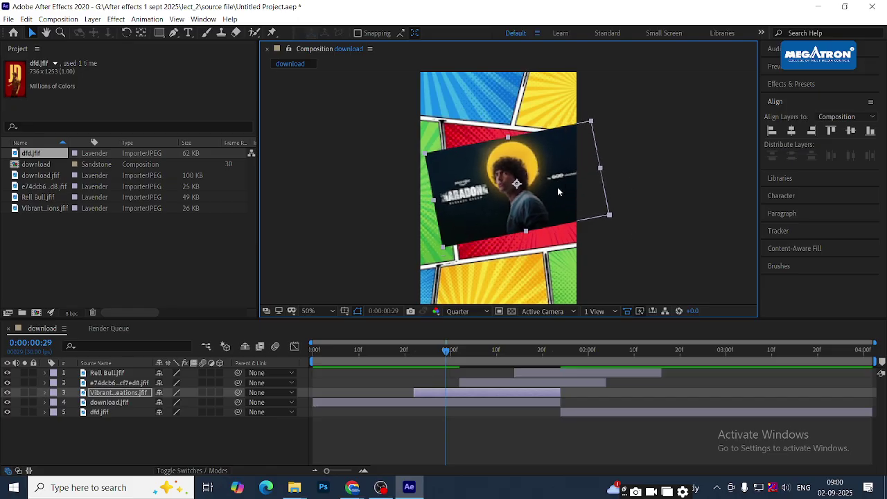
key(comma)
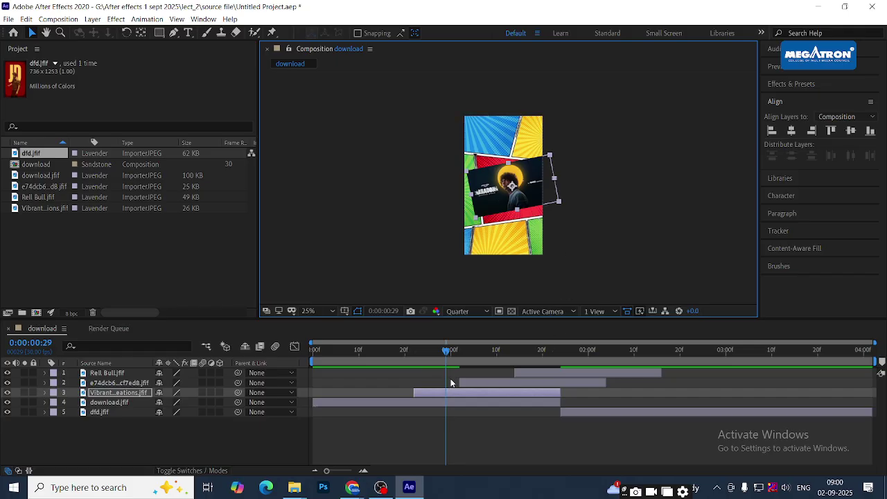
Play and stop the composition preview to review the order in which the images appear
key(space)
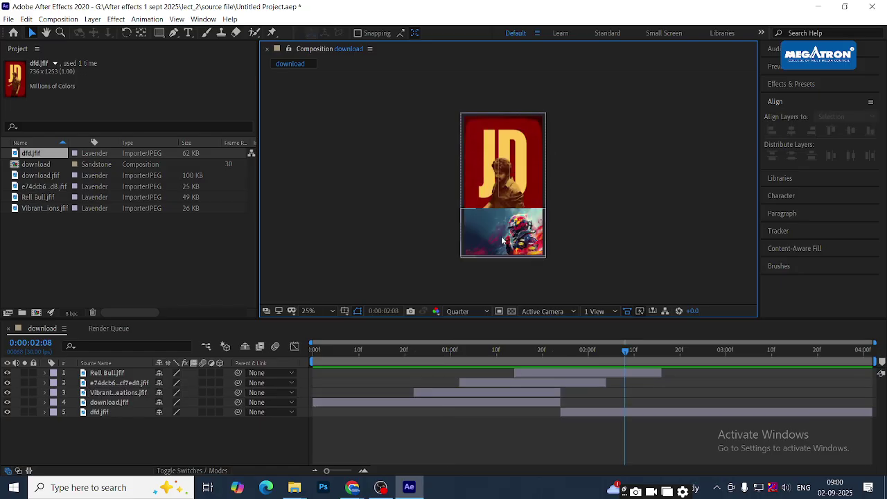
key(space)
key(space)
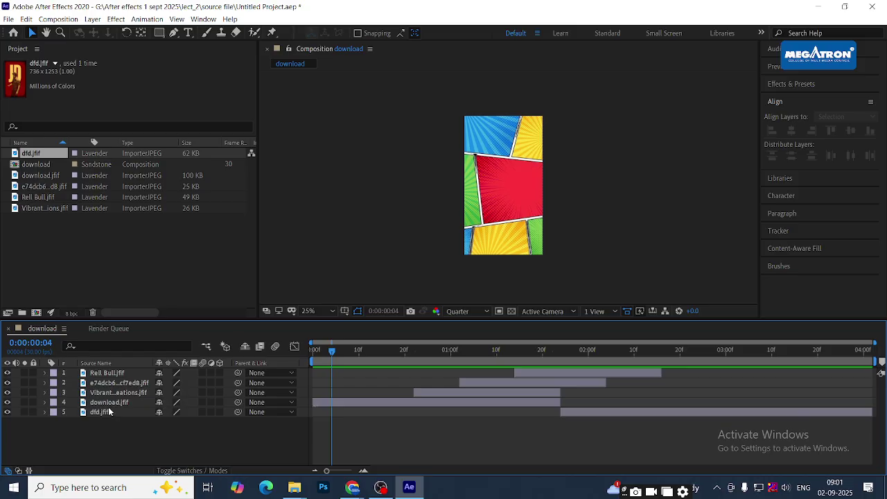
Select the Rell Bull.jfif layer, preview the composition from the first frame and scrub to 0:00:01:21
click(105, 373)
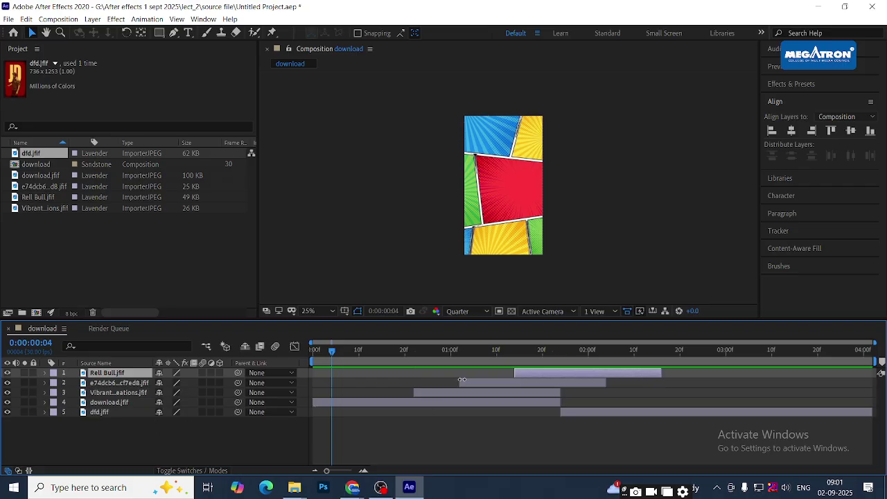
drag(336, 350, 252, 347)
key(space)
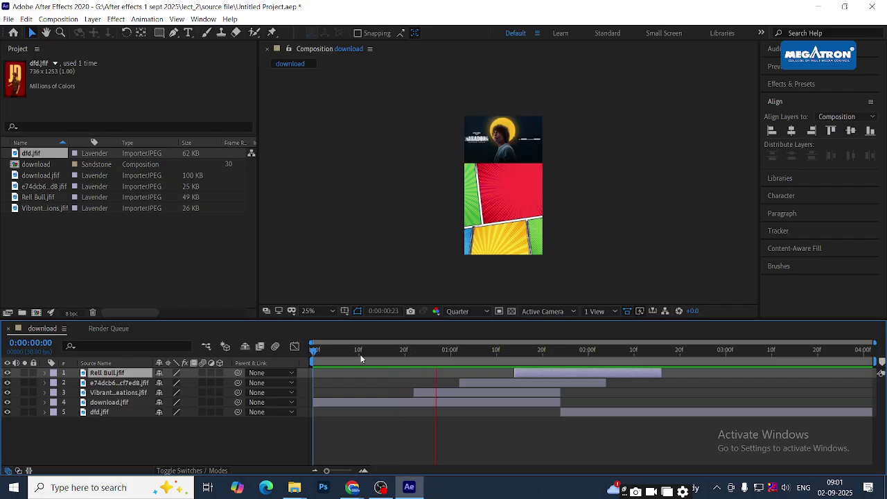
key(space)
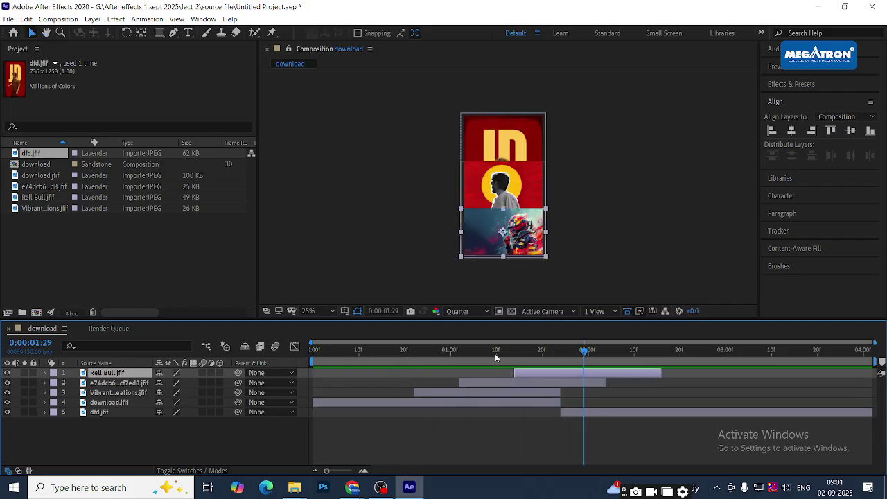
drag(494, 353, 546, 366)
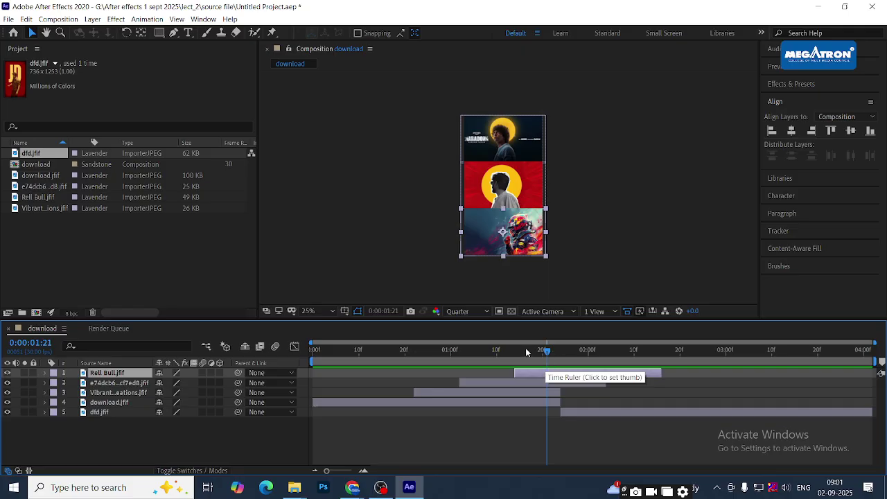
Replay the composition from the first frame, scrub through the opening and return the playhead to 0:00:00:00
drag(558, 354, 63, 371)
key(space)
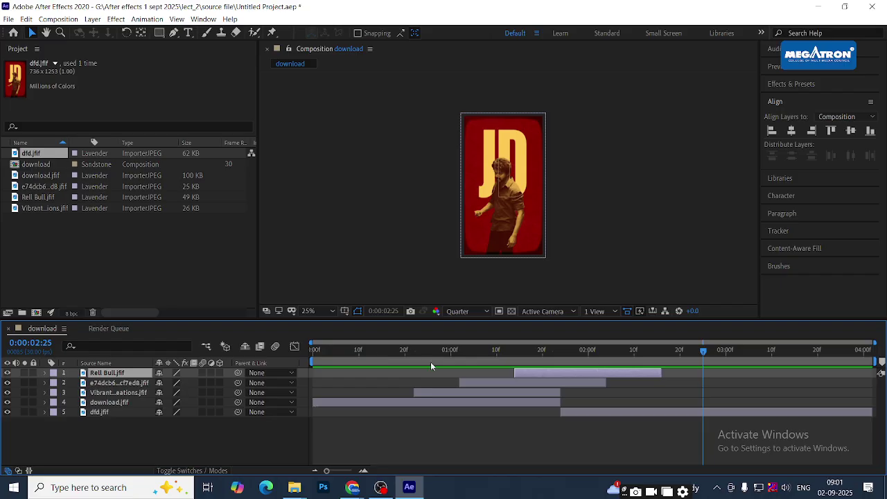
drag(465, 357, 205, 314)
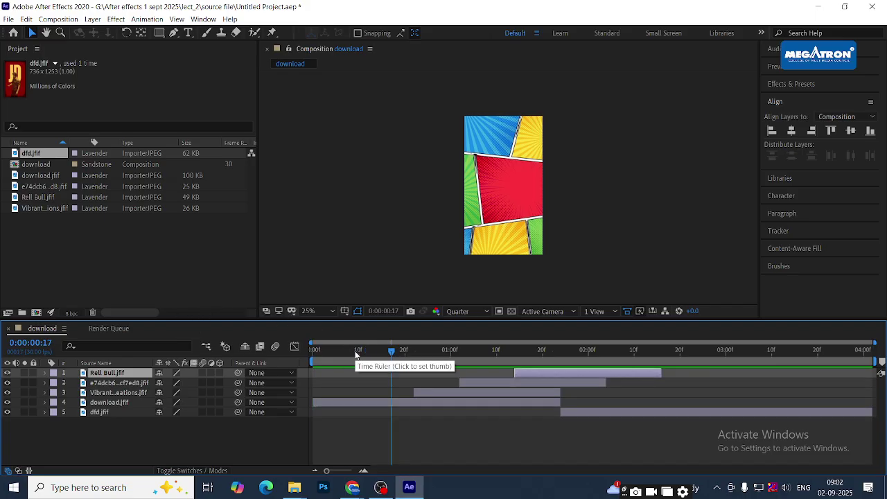
click(395, 351)
drag(395, 350, 310, 351)
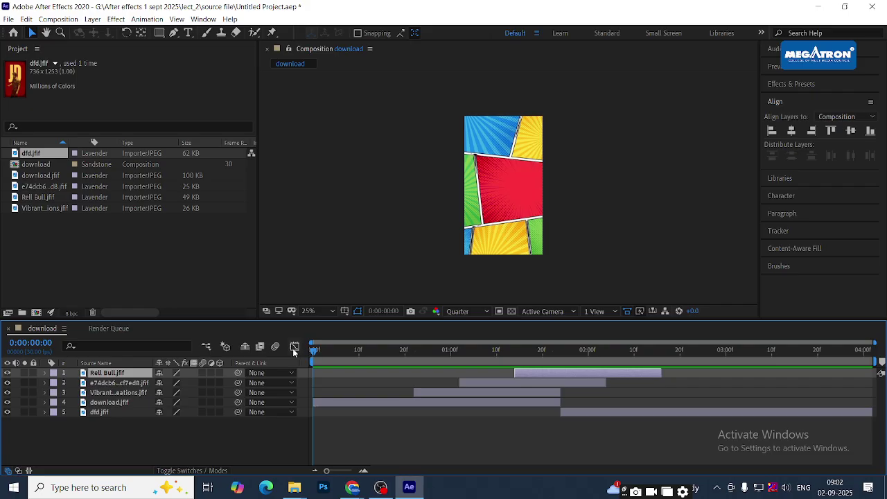
Switch to the Google Meet call in Chrome and bring up the OBS recording window
mouse_move(353, 487)
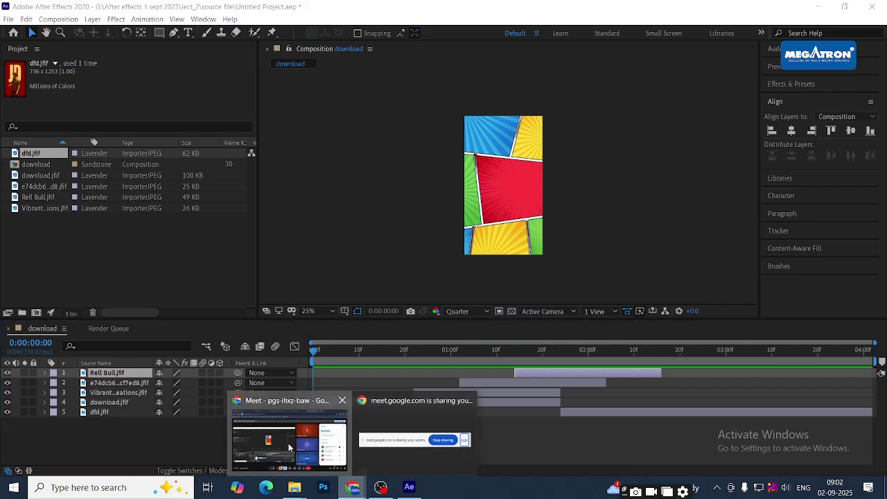
click(290, 440)
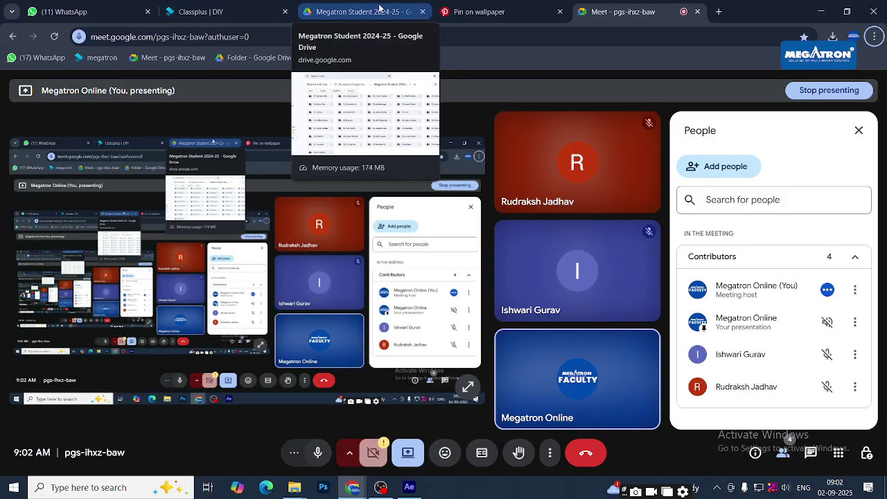
click(380, 487)
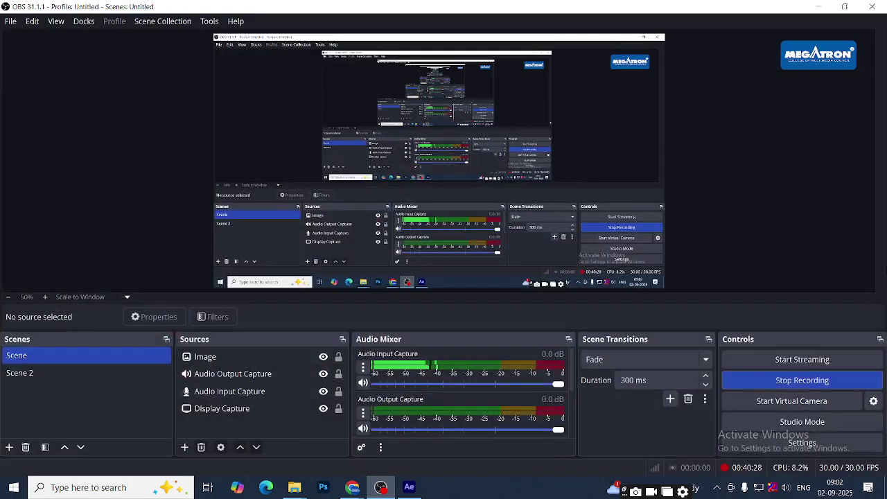